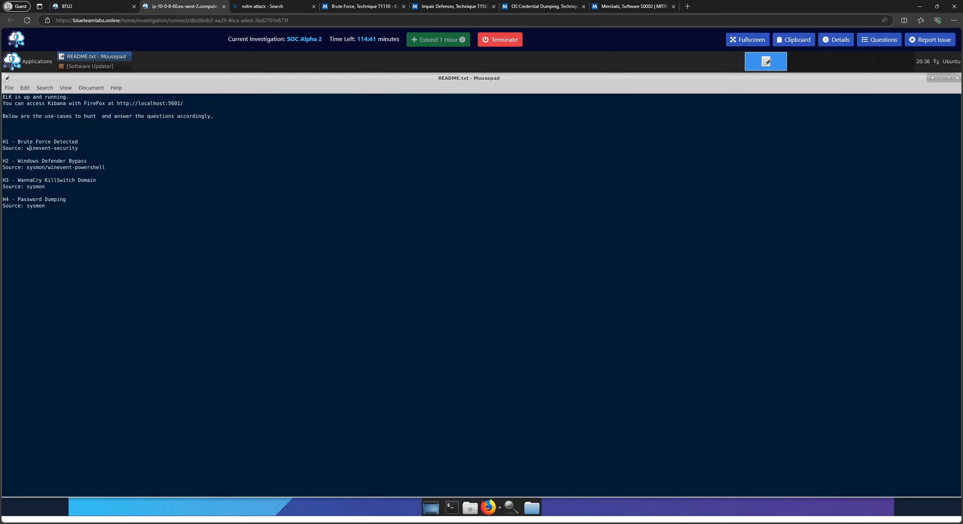
Step: Read the hunting use cases and their log sources in README.txt and restore its window to a smaller size
drag(25, 148, 82, 149)
click(15, 159)
drag(10, 156, 12, 162)
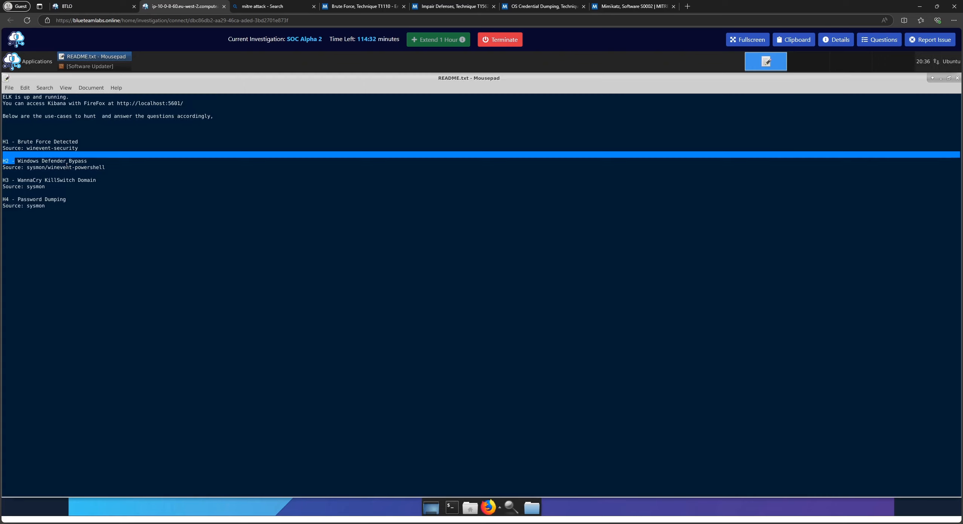
click(69, 165)
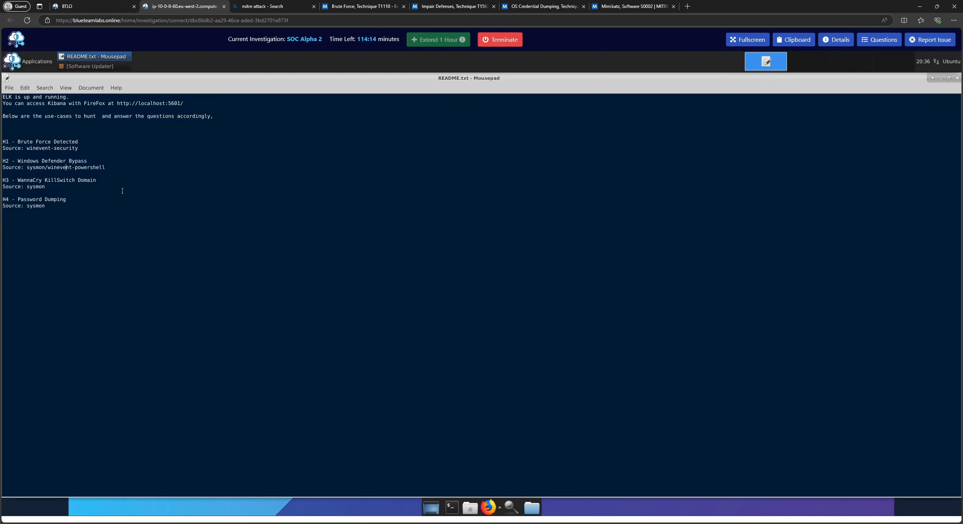
double_click(195, 80)
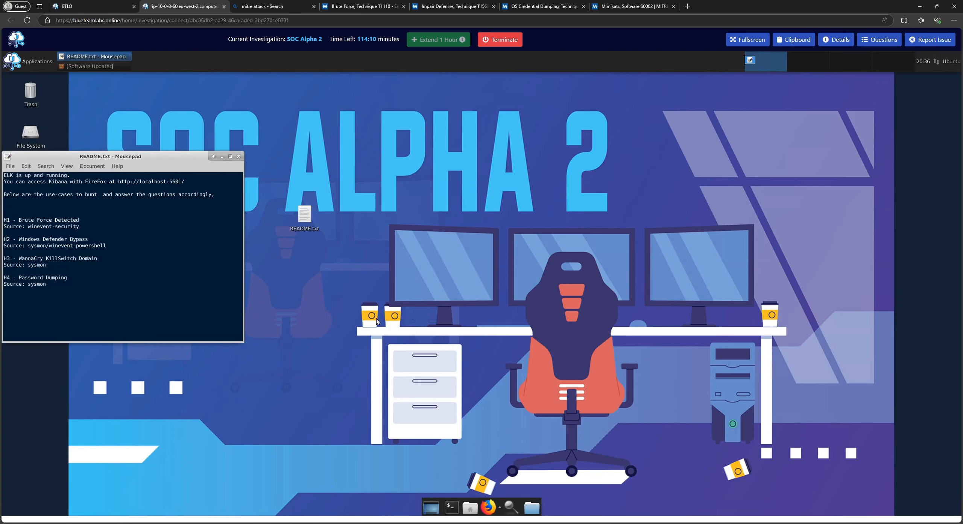
Step: Open Kibana in Firefox and read the lab scenario's note about starting the ELK services
click(488, 507)
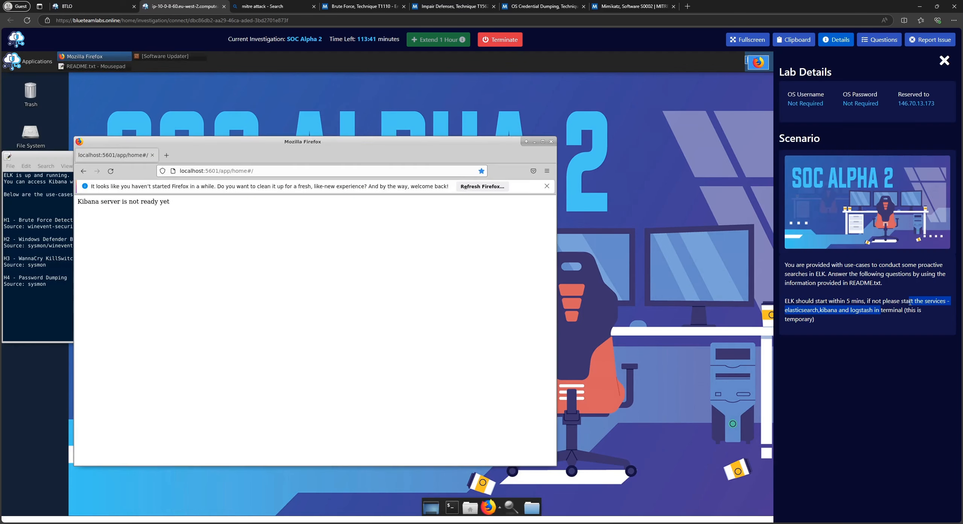
drag(903, 303, 838, 313)
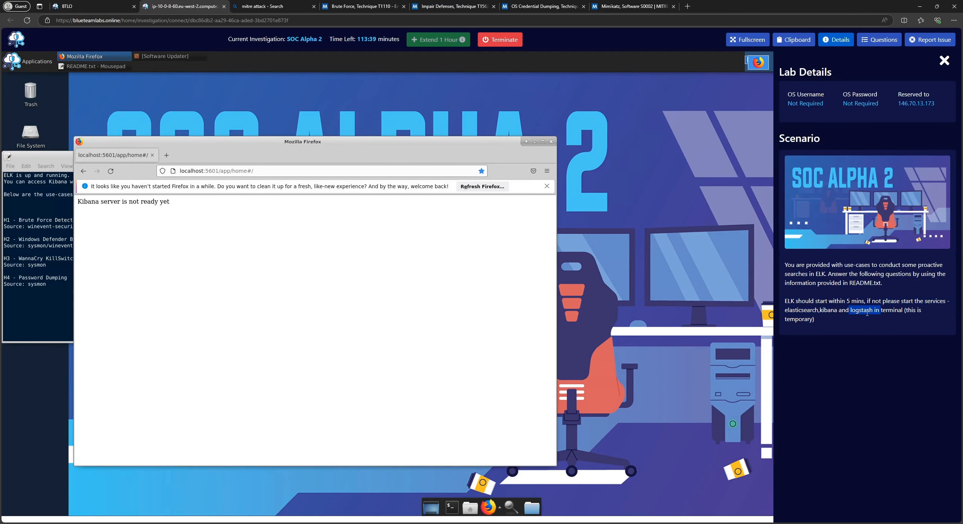
click(797, 311)
click(944, 61)
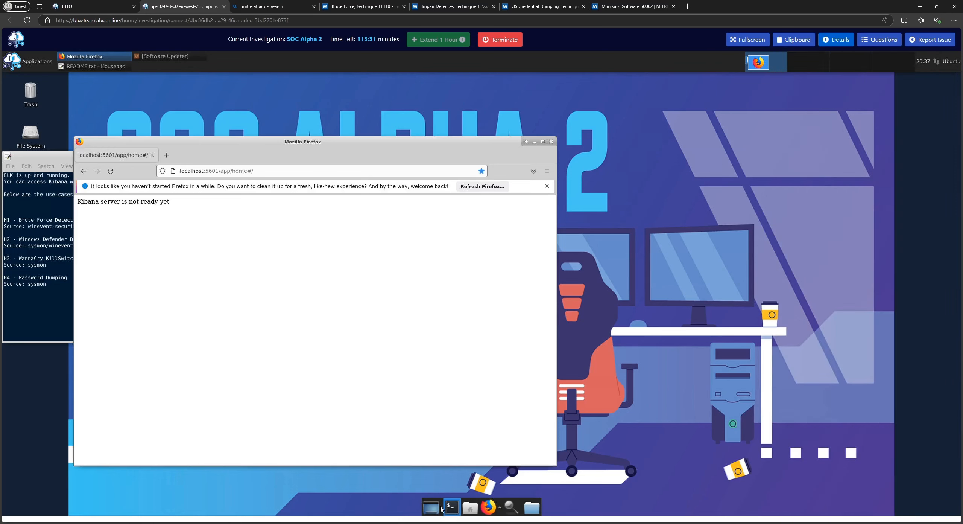
Step: Start the elasticsearch, logstash and kibana services from a terminal with sudo systemctl start
click(452, 507)
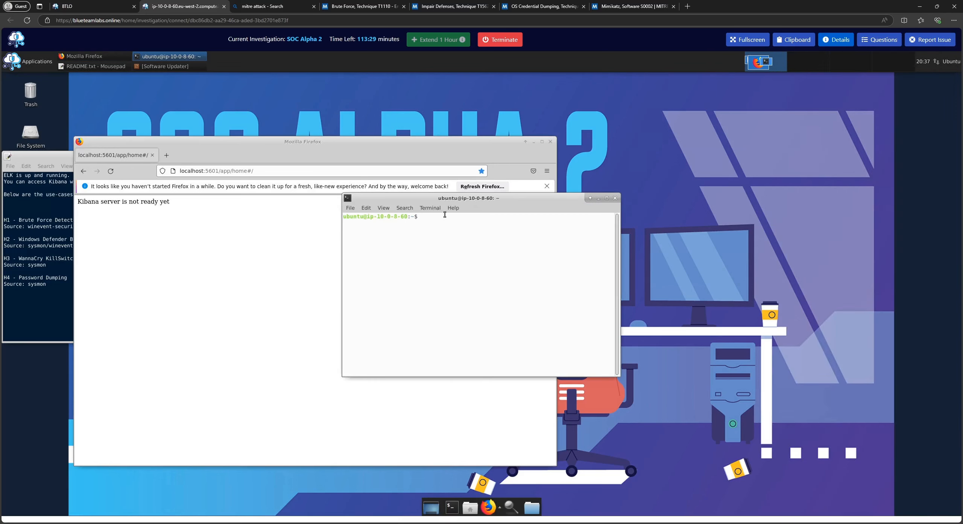
drag(424, 193, 442, 176)
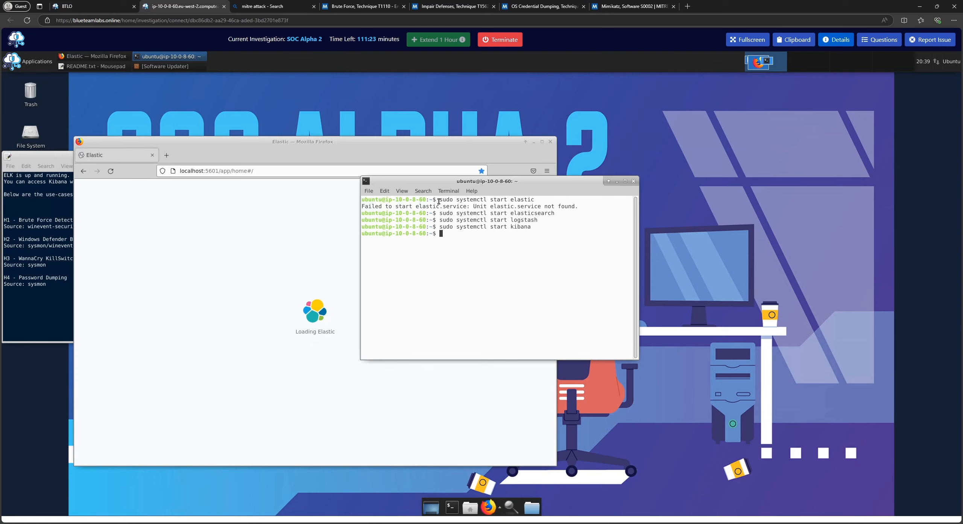
drag(439, 213, 534, 227)
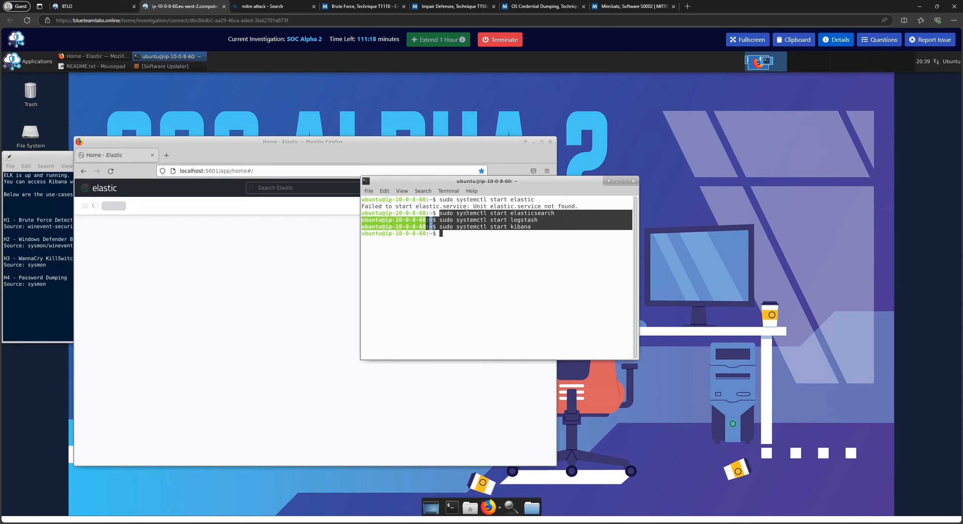
Step: Minimise the terminal and rearrange the Firefox and README.txt windows on the desktop
drag(350, 147, 382, 139)
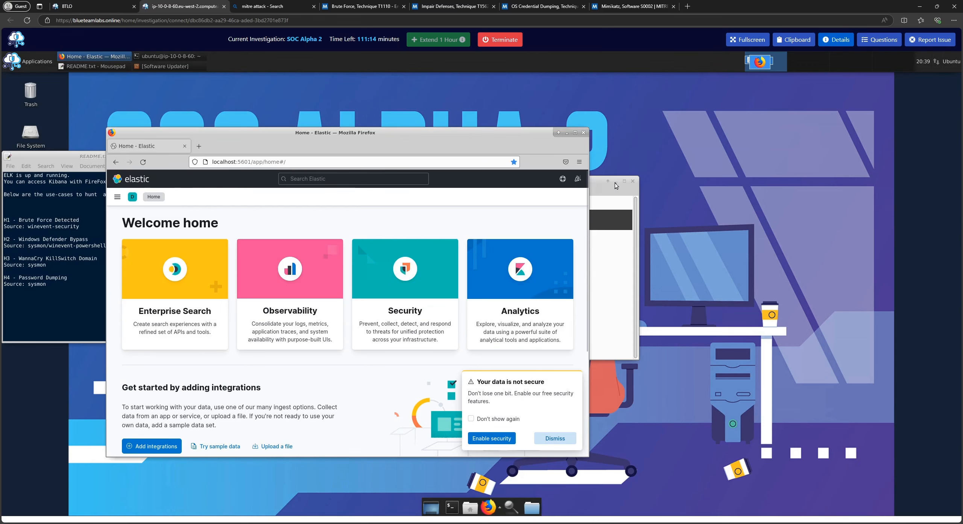
drag(617, 184, 696, 197)
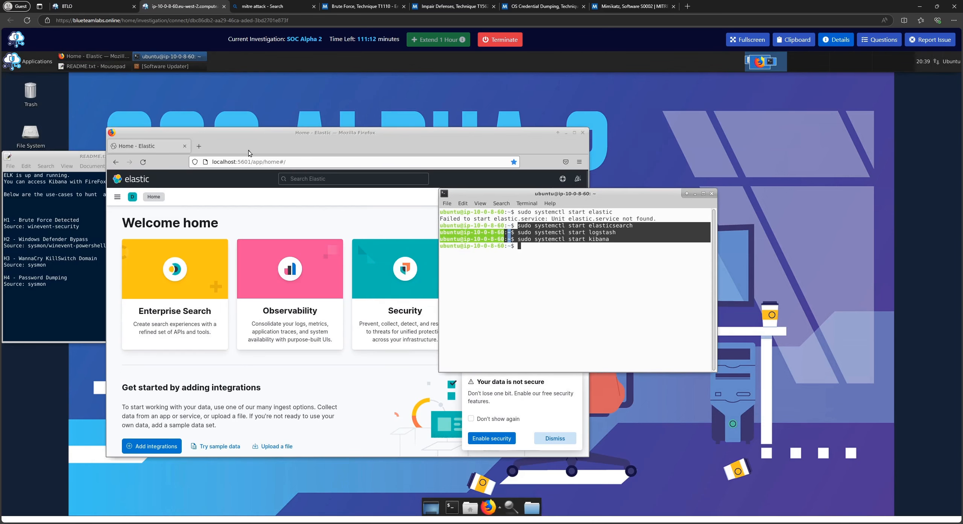
drag(266, 134, 313, 119)
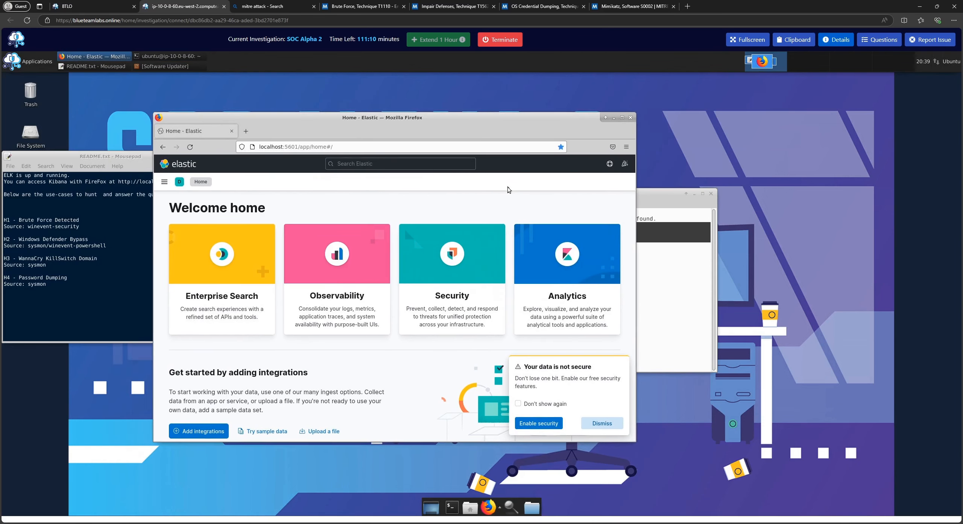
click(654, 199)
click(696, 193)
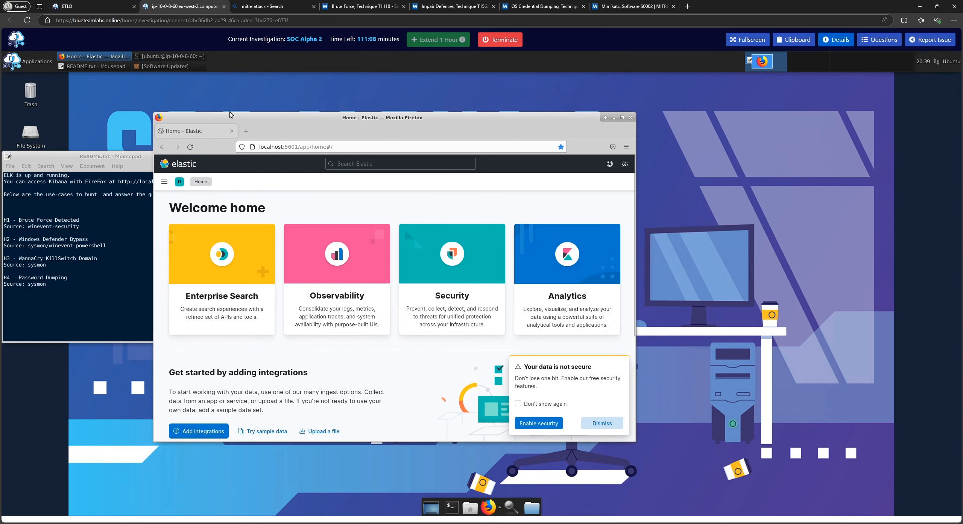
drag(283, 118, 368, 116)
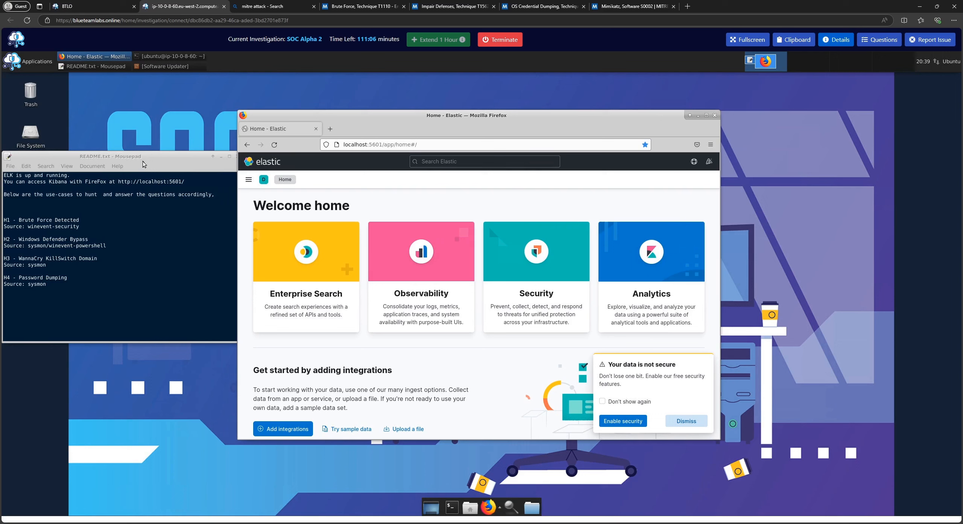
drag(142, 161, 150, 150)
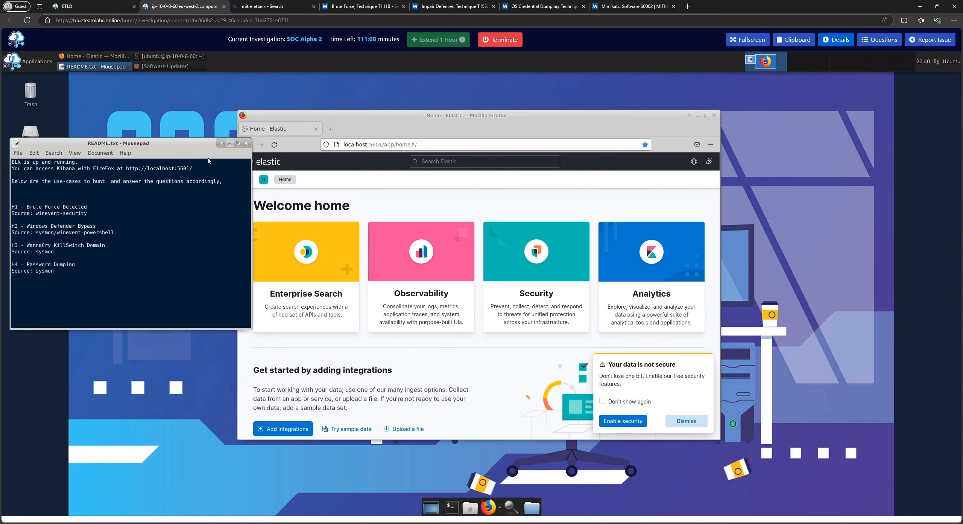
drag(186, 142, 292, 192)
drag(364, 118, 334, 112)
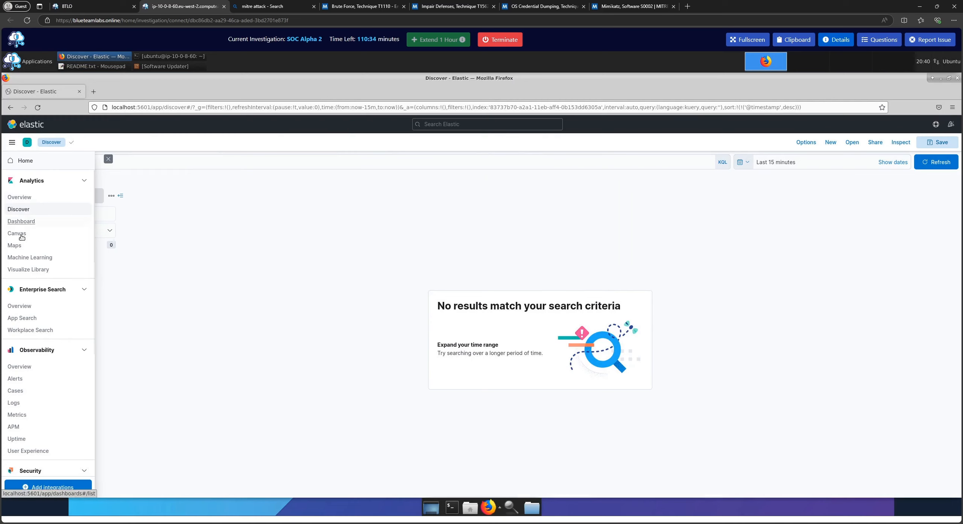
Step: Open Discover in Kibana and restore the Firefox window so README.txt stays readable beside it
click(21, 213)
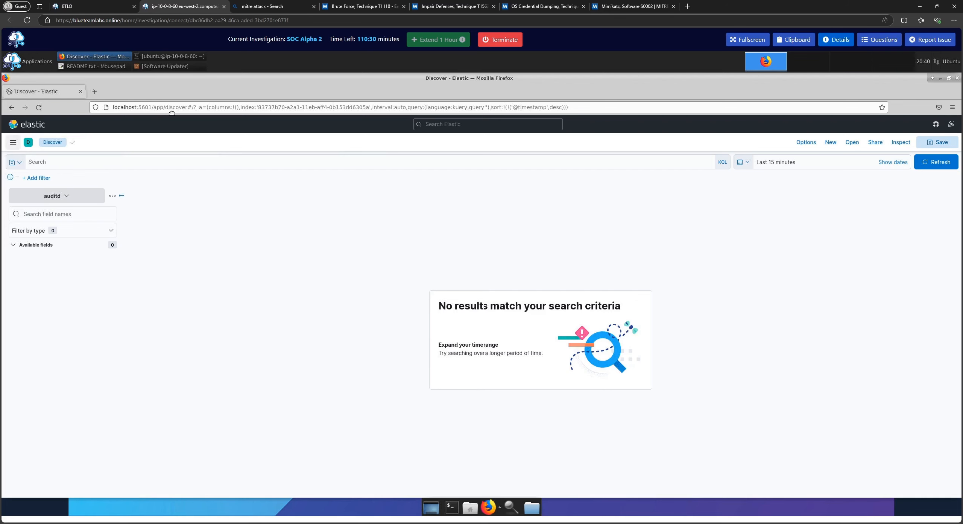
drag(155, 78, 319, 193)
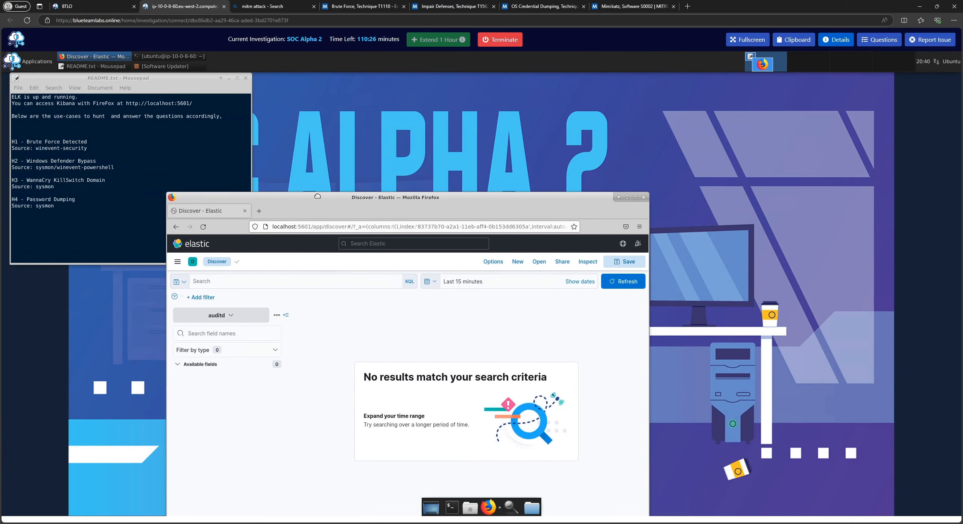
drag(319, 194, 328, 144)
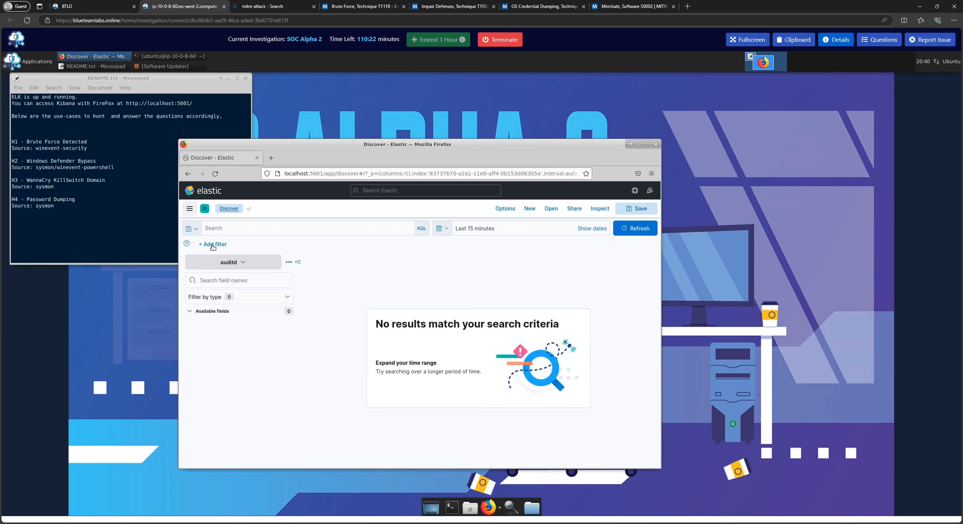
Step: Change the index pattern to winevent-security and open the start of the time range for editing
click(231, 263)
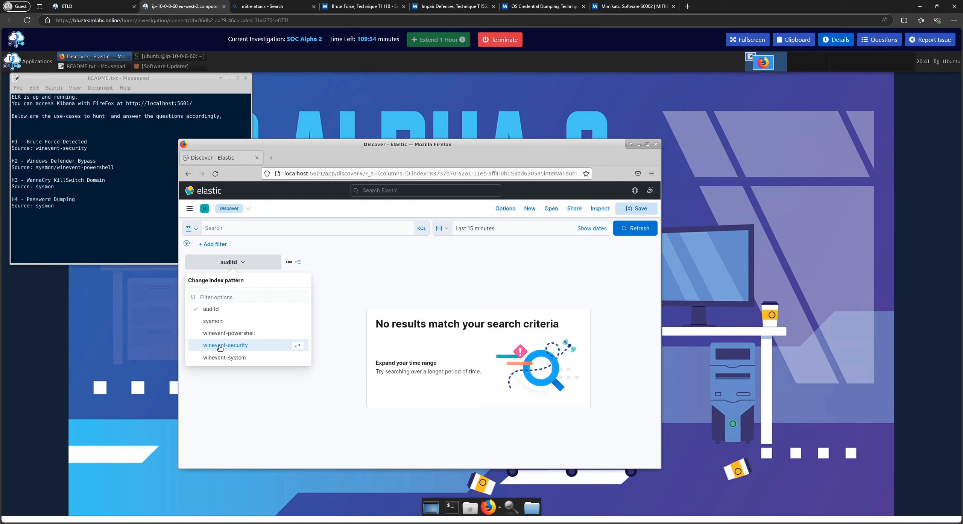
click(222, 346)
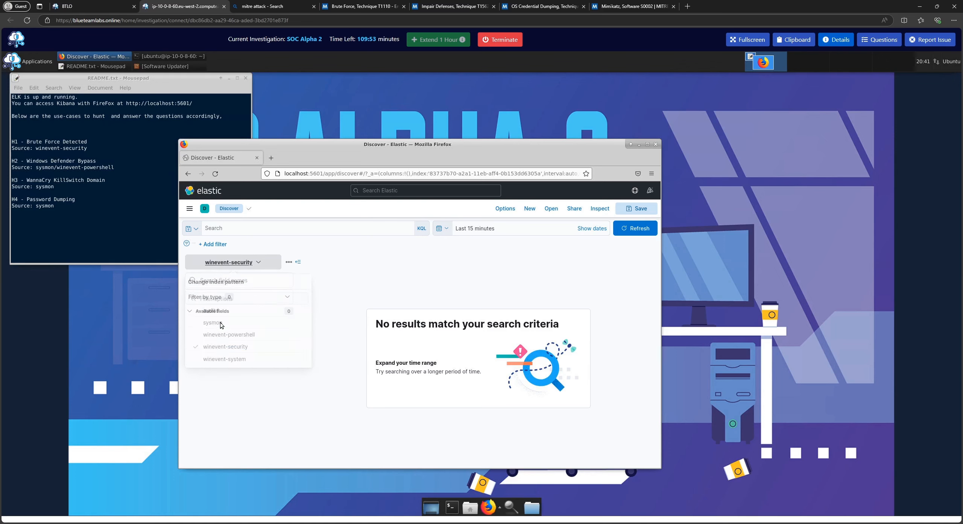
click(234, 266)
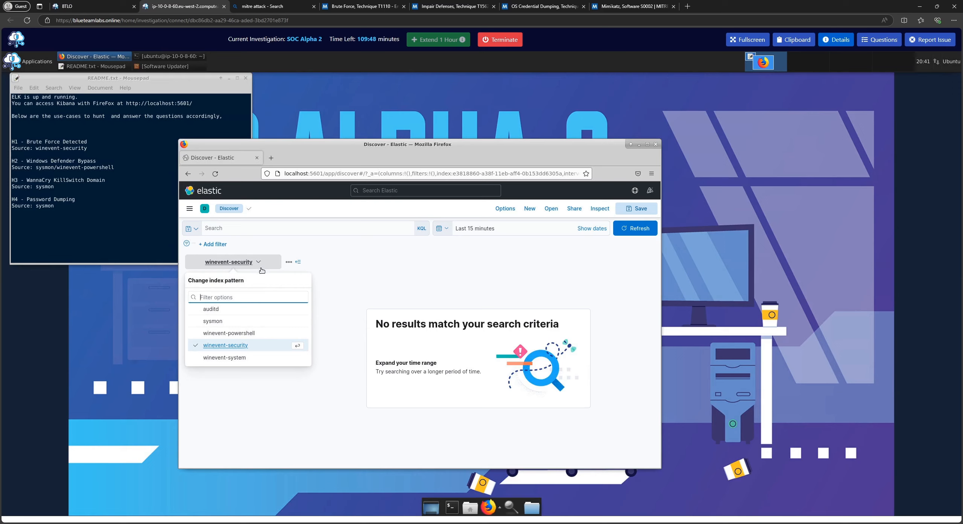
click(469, 231)
click(499, 234)
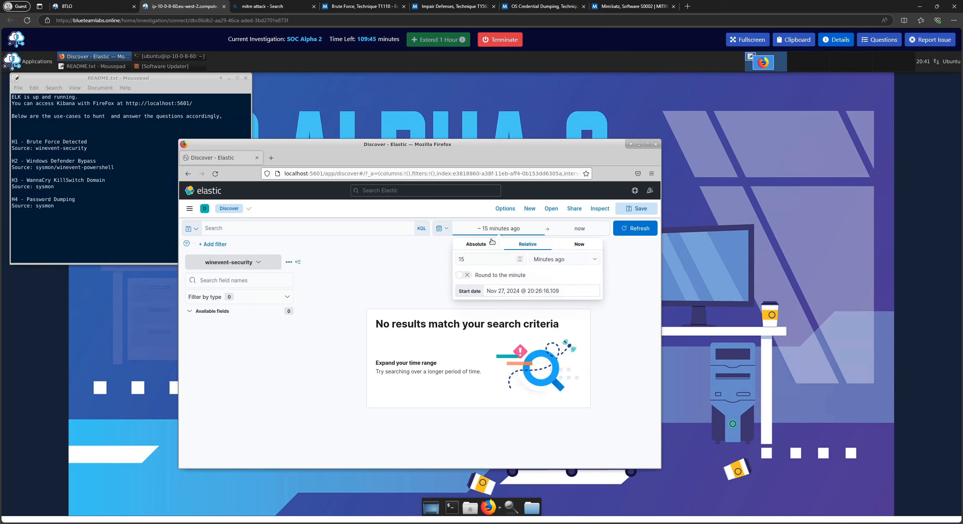
Step: Try setting the time range's start to a relative value of 1 year from now
click(576, 261)
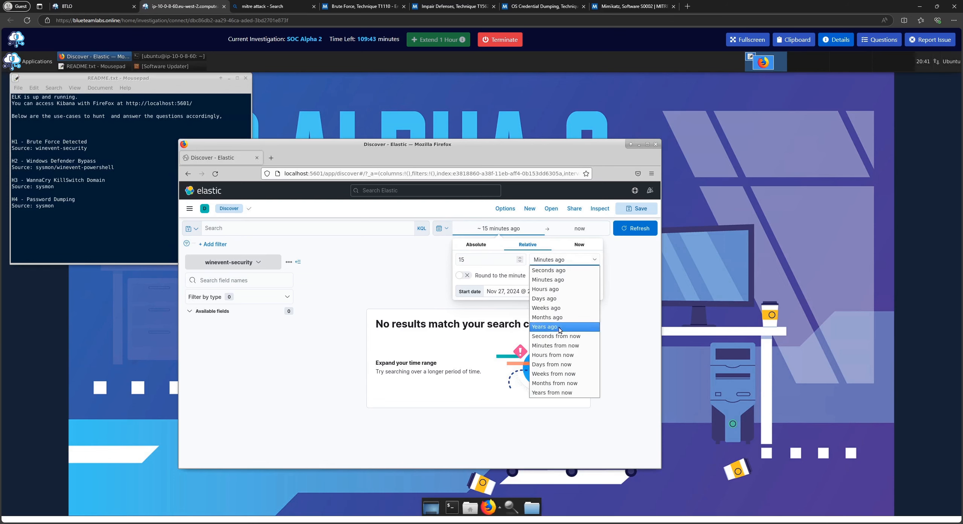
click(552, 392)
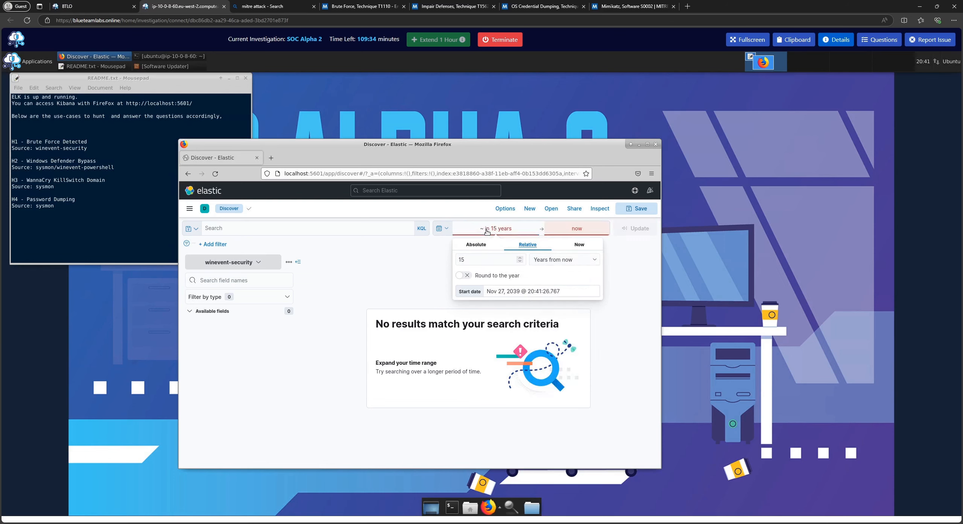
click(491, 261)
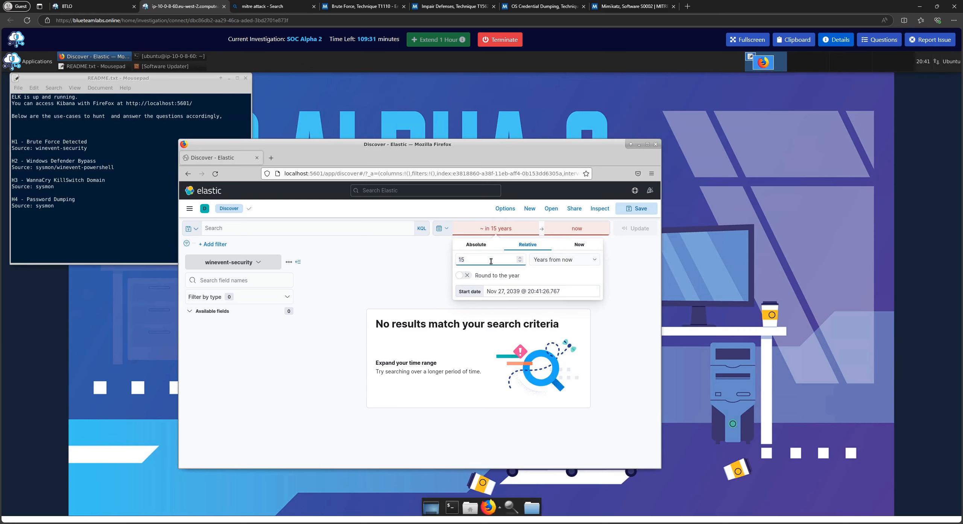
key(BackSpace)
key(BackSpace)
text(5)
key(BackSpace)
text(1)
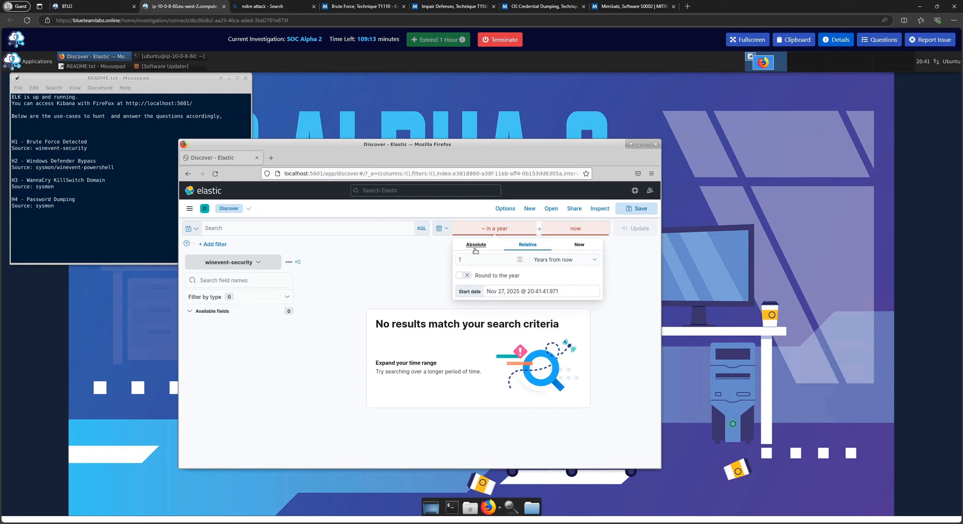
Step: Set the time range's absolute start to Nov 27, 2020, apply it and maximise the Firefox window
click(476, 245)
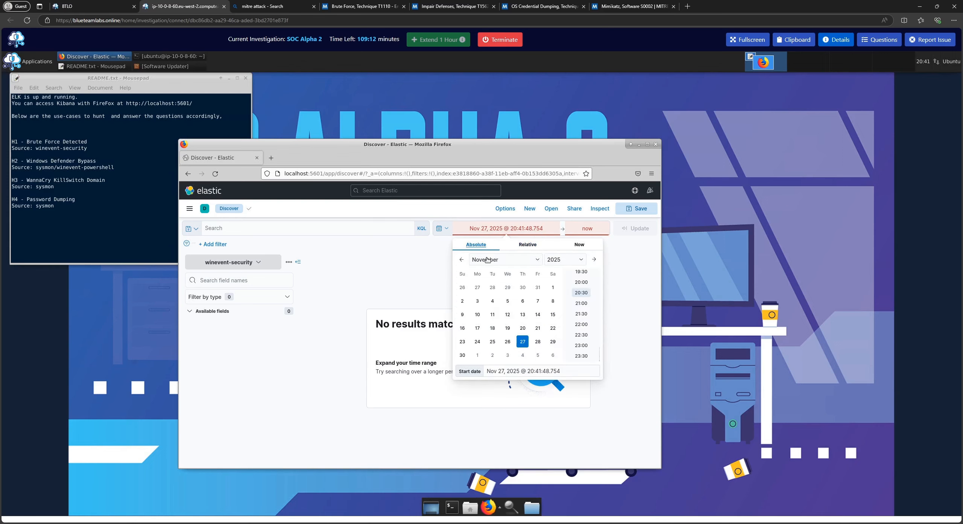
click(562, 260)
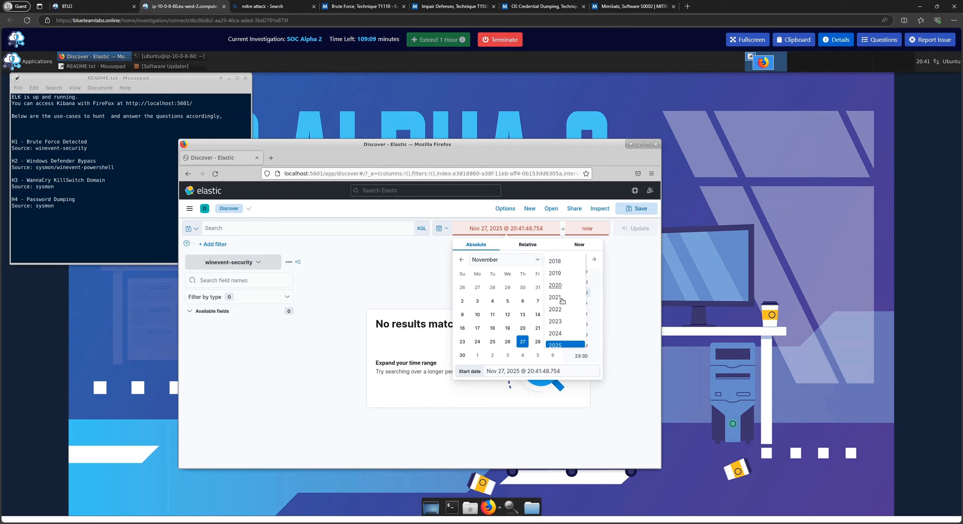
click(556, 285)
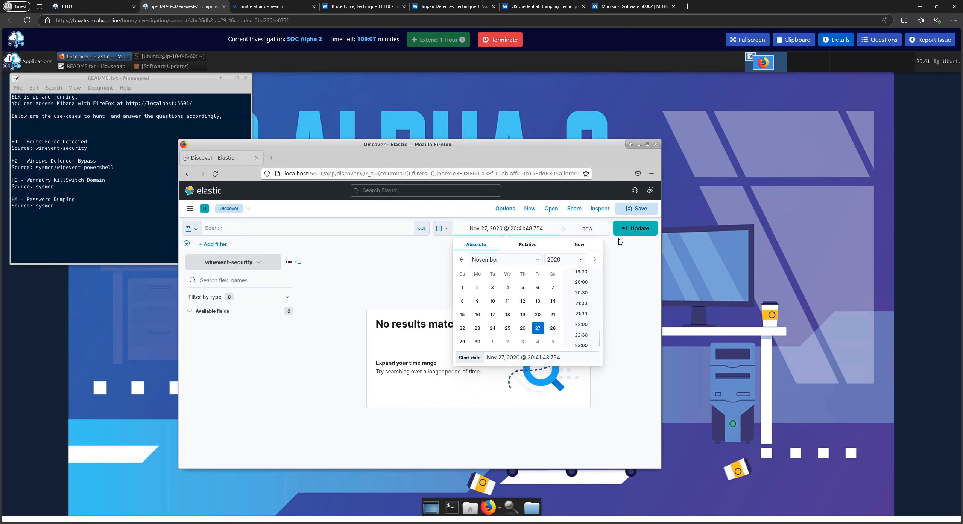
click(634, 230)
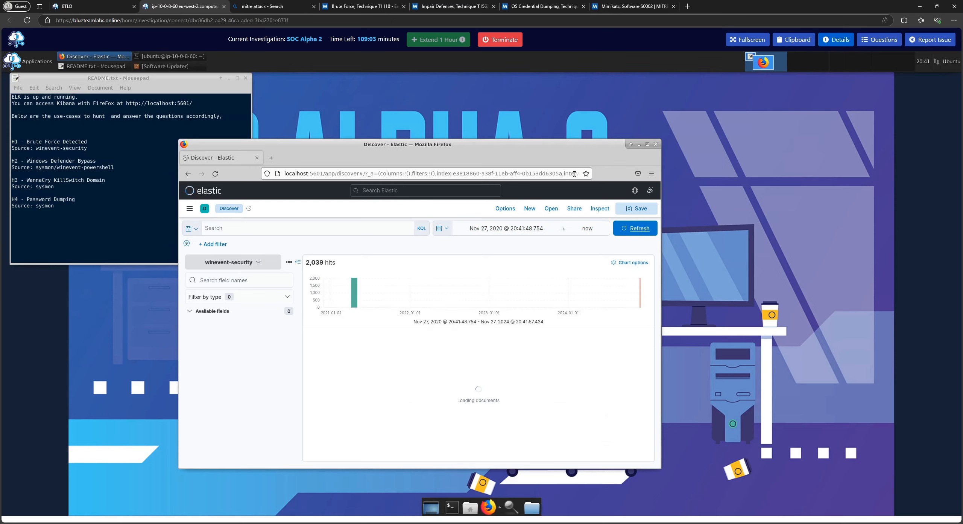
click(648, 145)
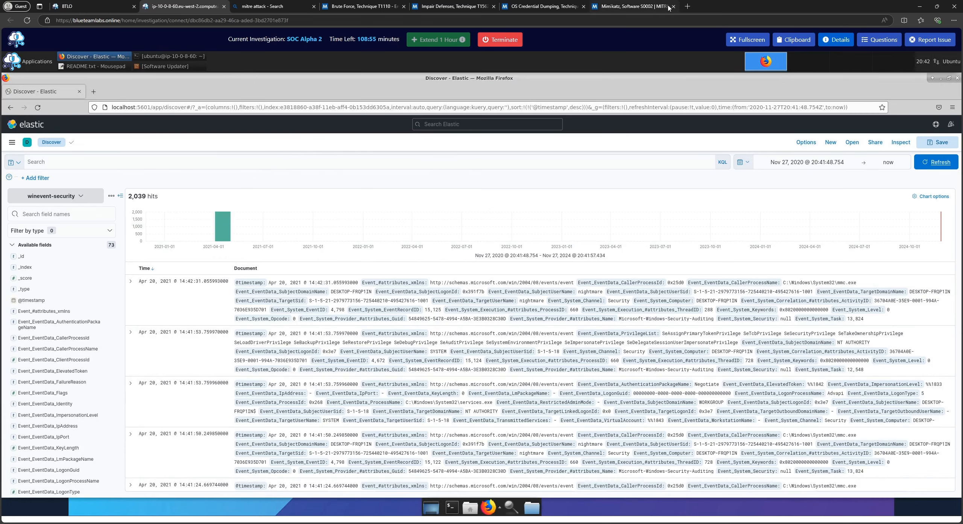
Step: Search the web in a new browser tab for "event codes for windows failed logins and successful"
click(687, 7)
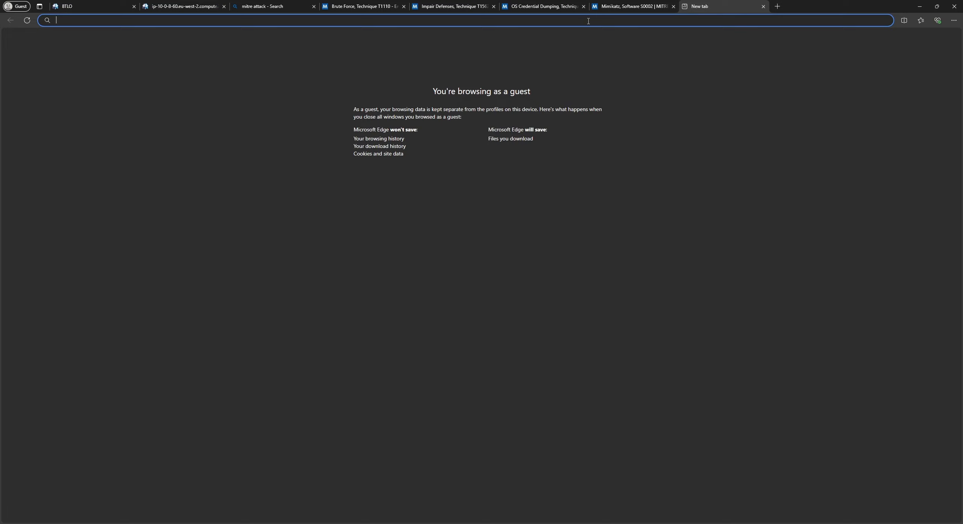
text(event)
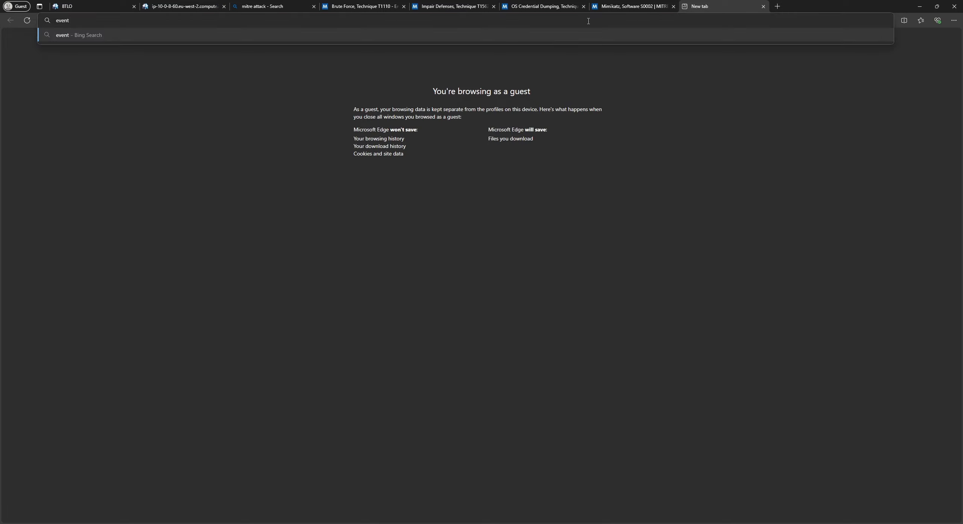
text( codes for windows failed log)
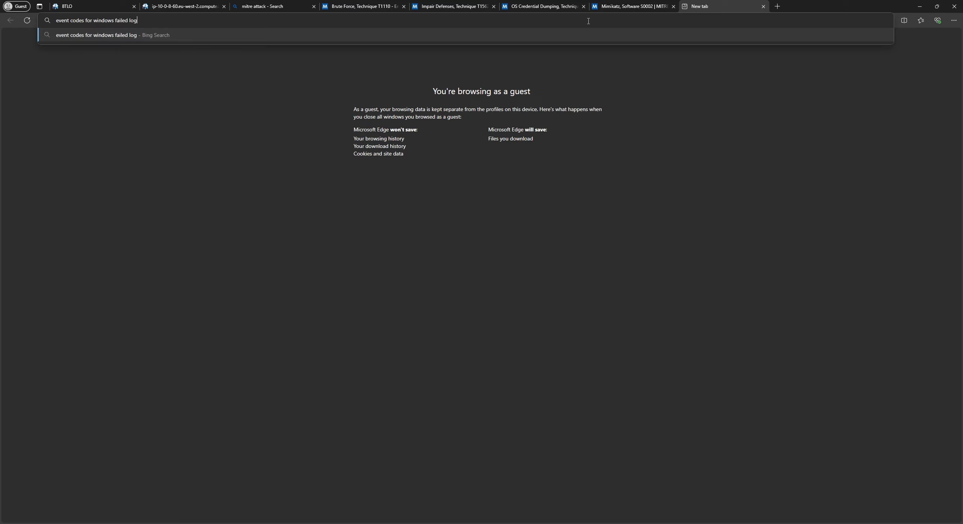
text(ins and susc)
key(BackSpace)
key(BackSpace)
text(ccessful)
key(Return)
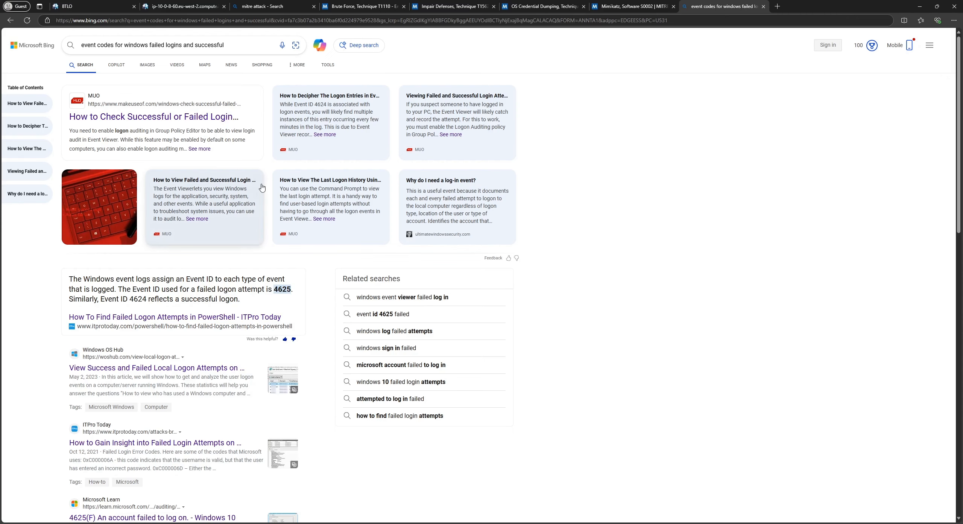
Step: Check the investigation questions, return to the lab's Discover page and look through the fields suggested for "event" in the search query
click(94, 7)
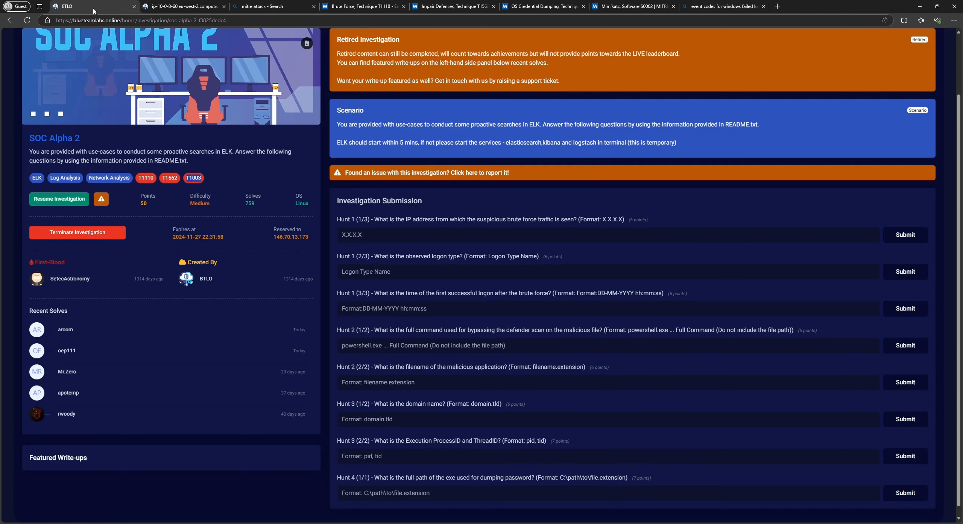
click(167, 6)
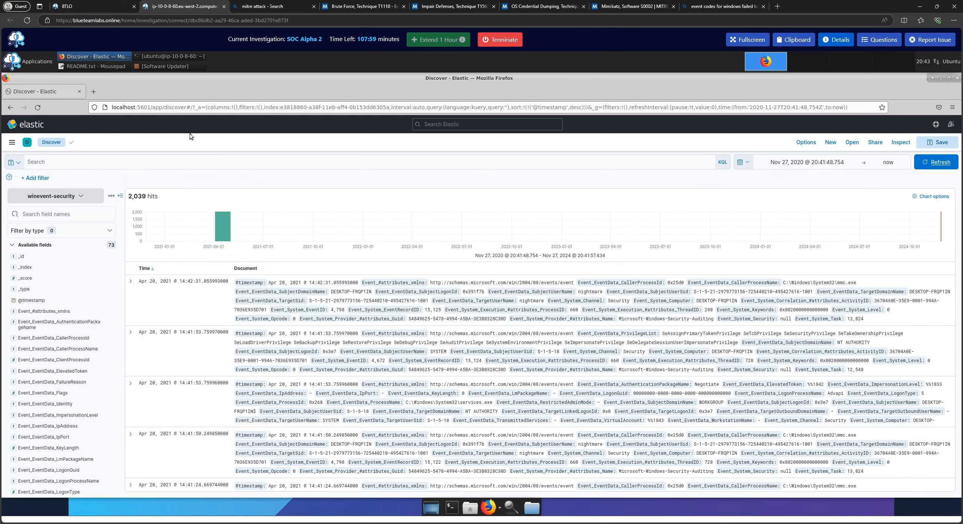
click(95, 163)
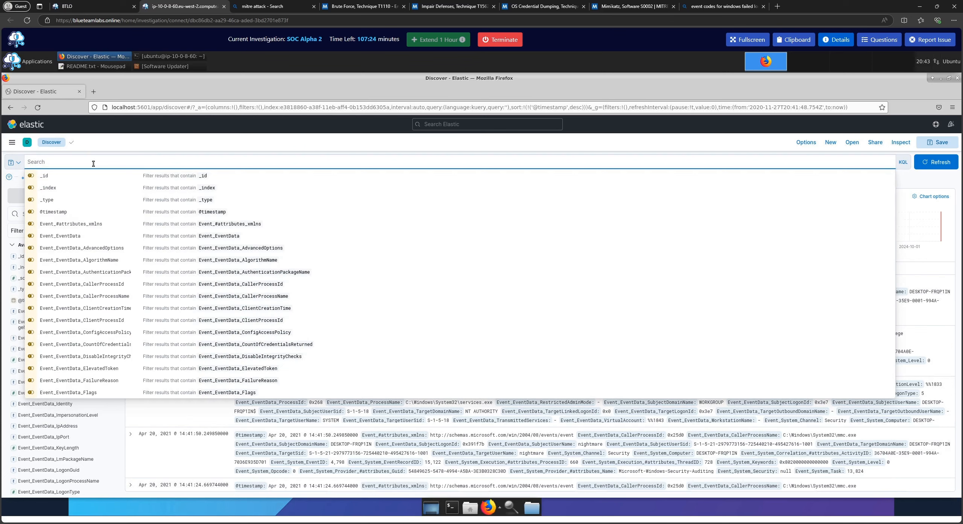
text(event)
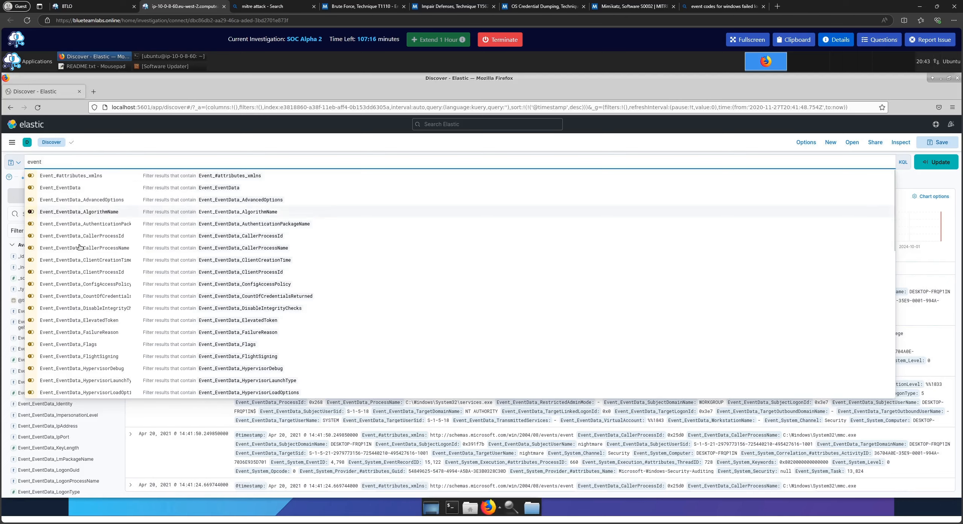
right_click(78, 315)
key(Escape)
scroll(82, 285, down, 7)
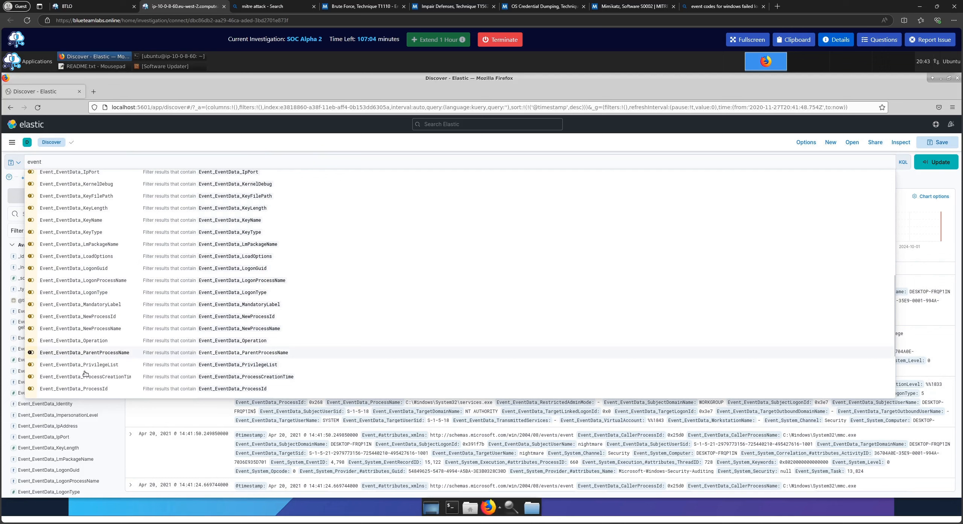
scroll(85, 374, down, 1)
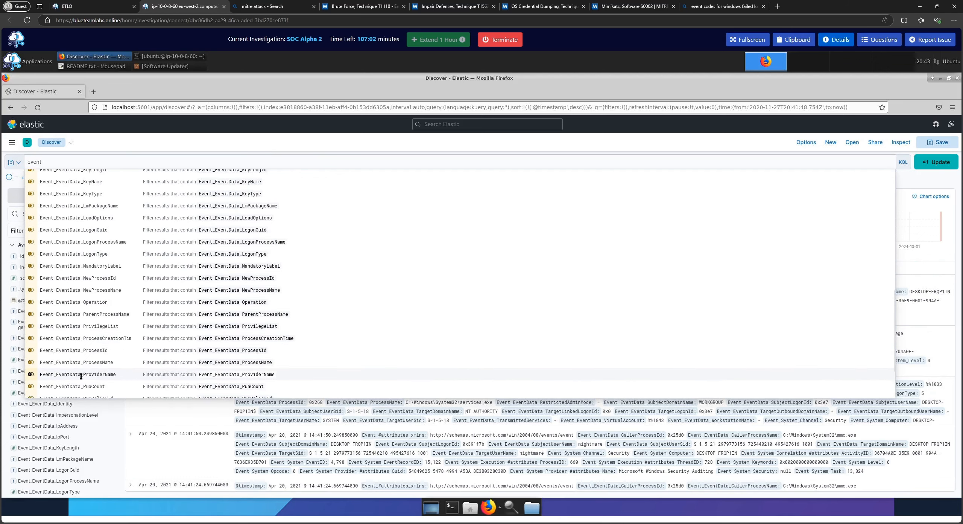
scroll(81, 377, down, 2)
scroll(91, 301, up, 10)
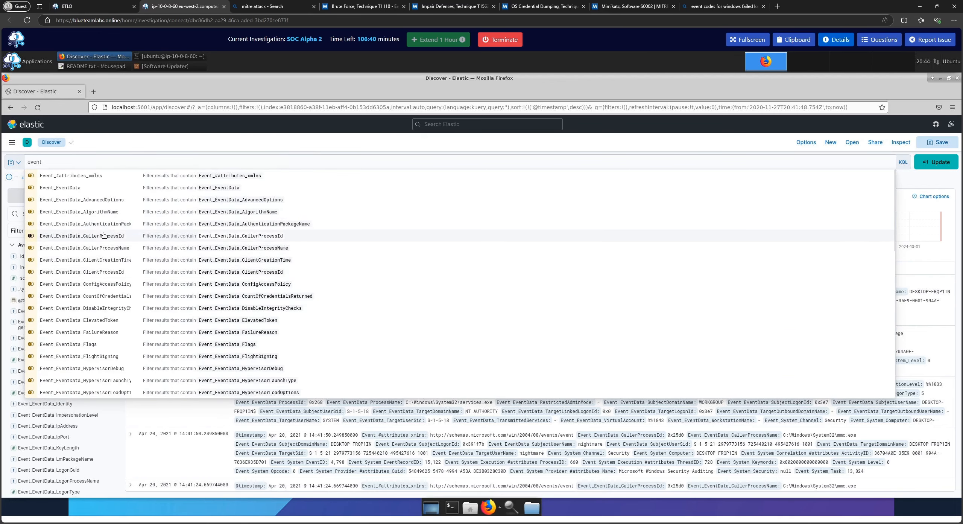
scroll(87, 283, down, 6)
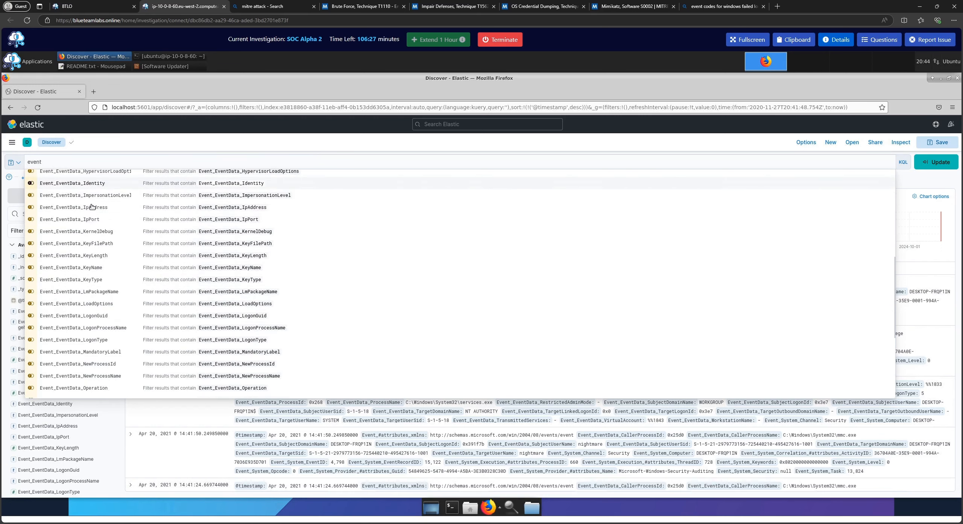
scroll(92, 205, up, 2)
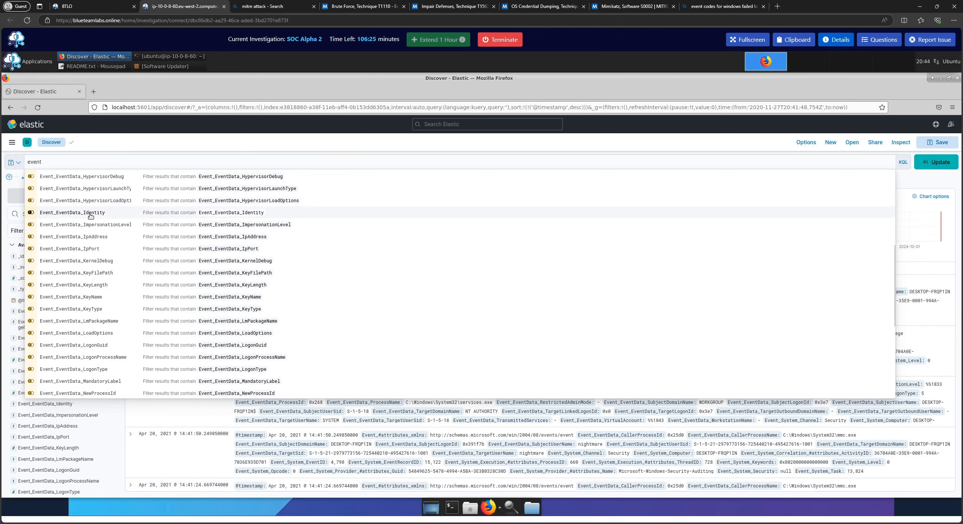
Step: Query for events where Event_EventData_Identity exists, expand the matching document and copy the Event_System_EventID field name from it
click(90, 213)
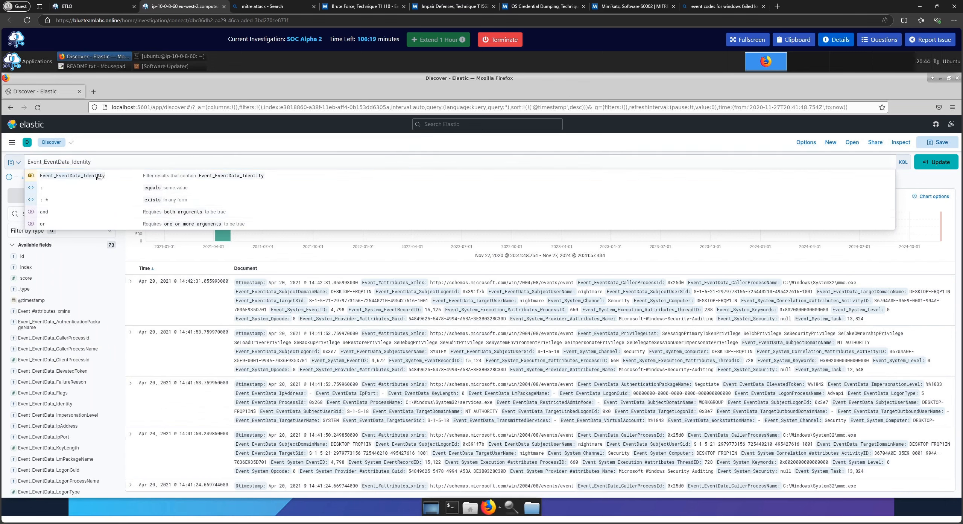
click(181, 176)
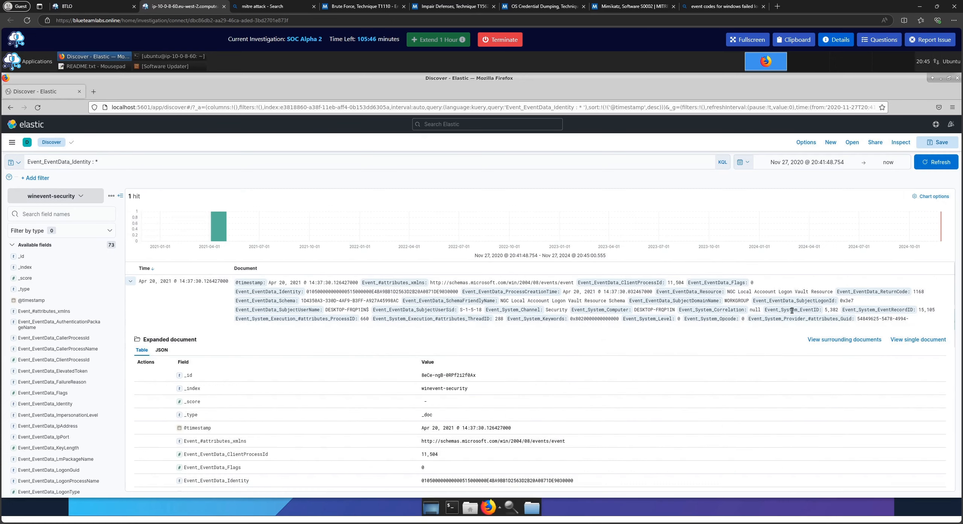
drag(766, 309, 820, 309)
right_click(804, 309)
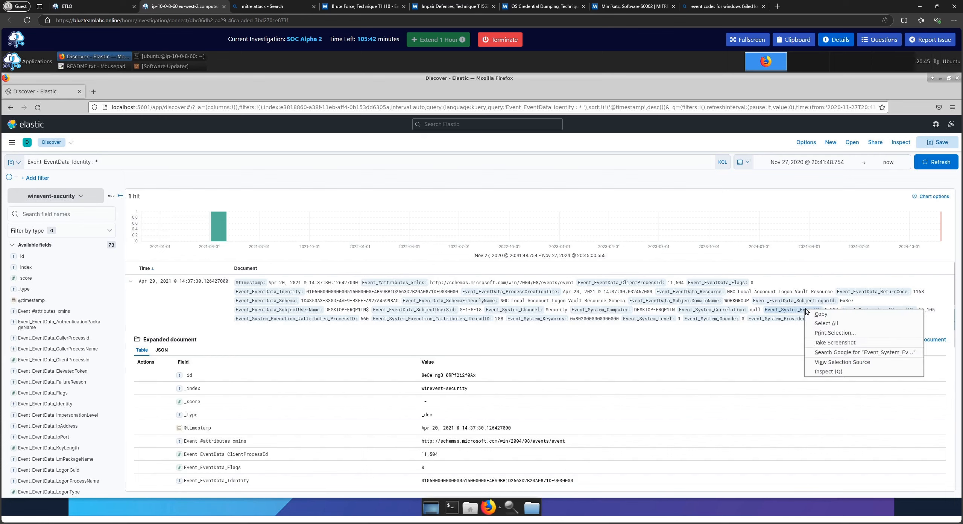
click(825, 314)
Step: Replace the query with Event_System_EventID: "4625", checking the failed logon ID in the Bing results, and run it
click(126, 164)
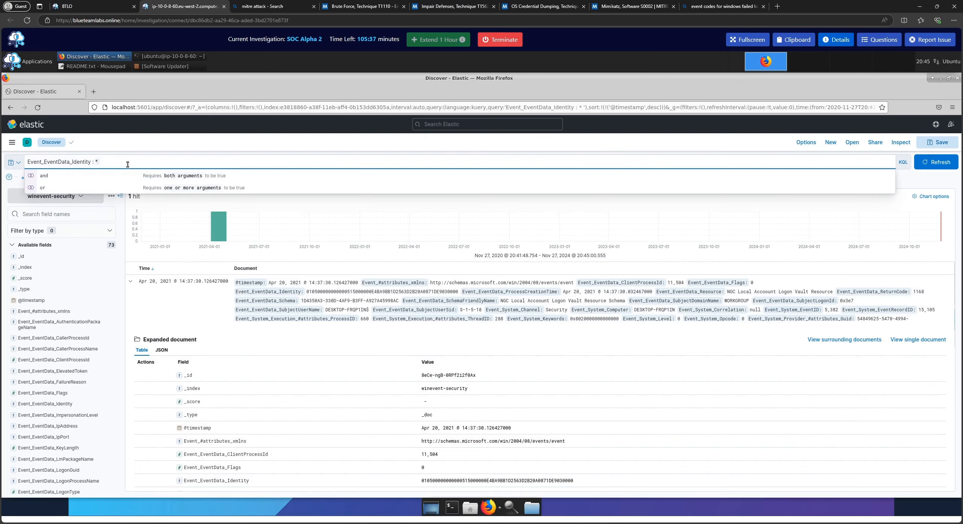
double_click(126, 164)
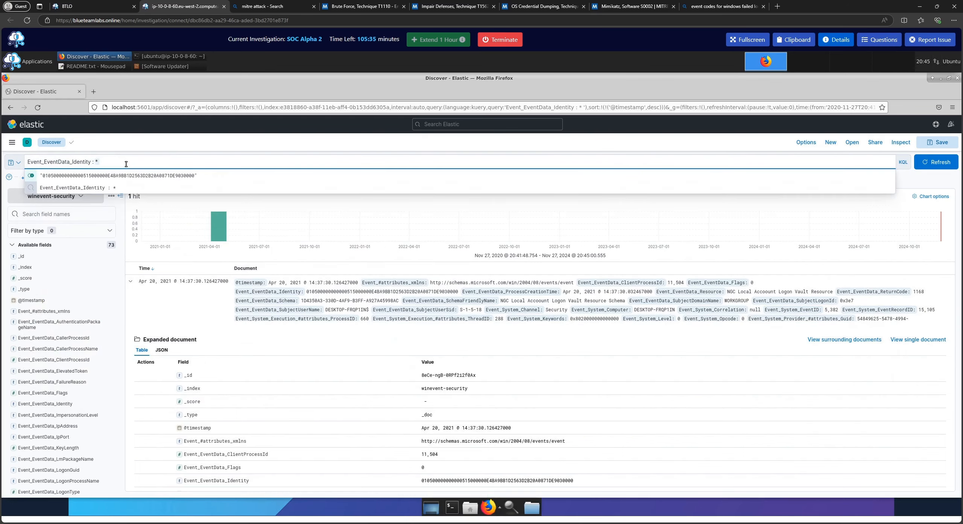
key(ctrl+a)
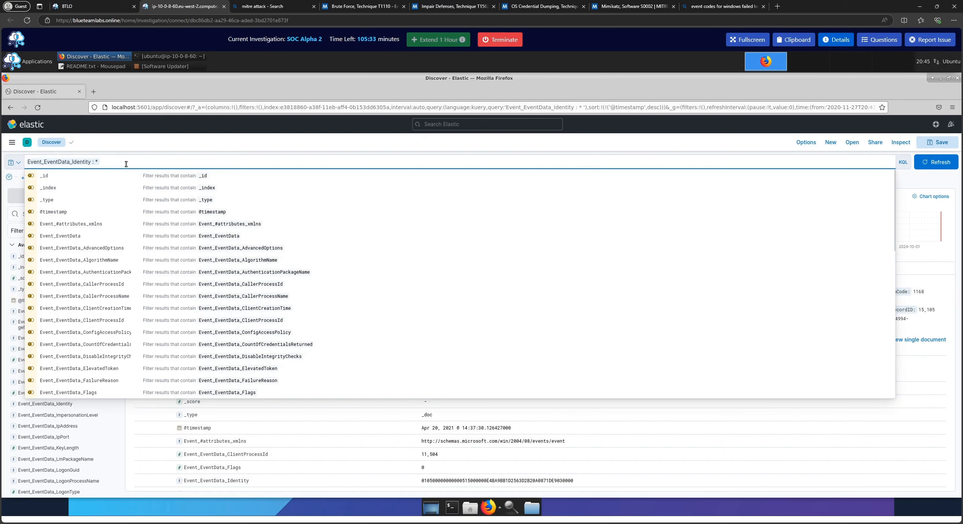
text(Event_System_EventID:)
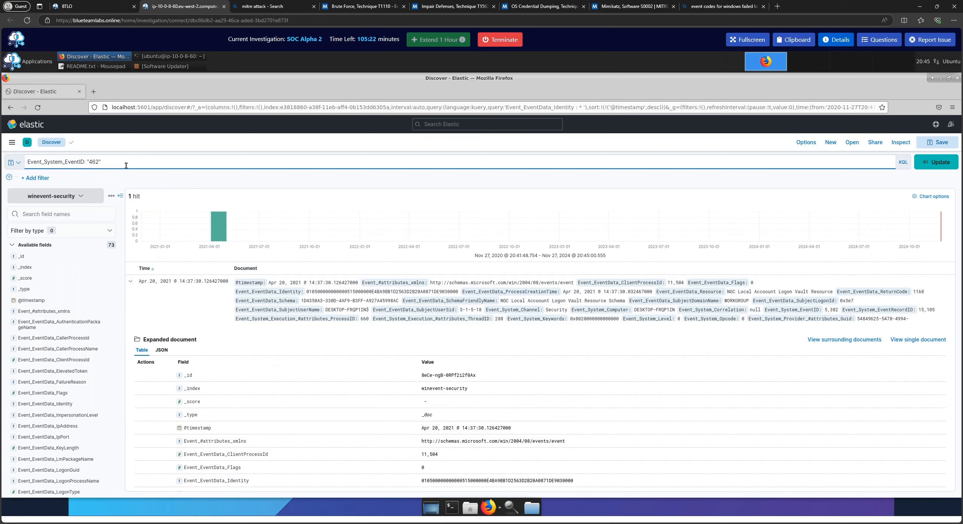
click(695, 5)
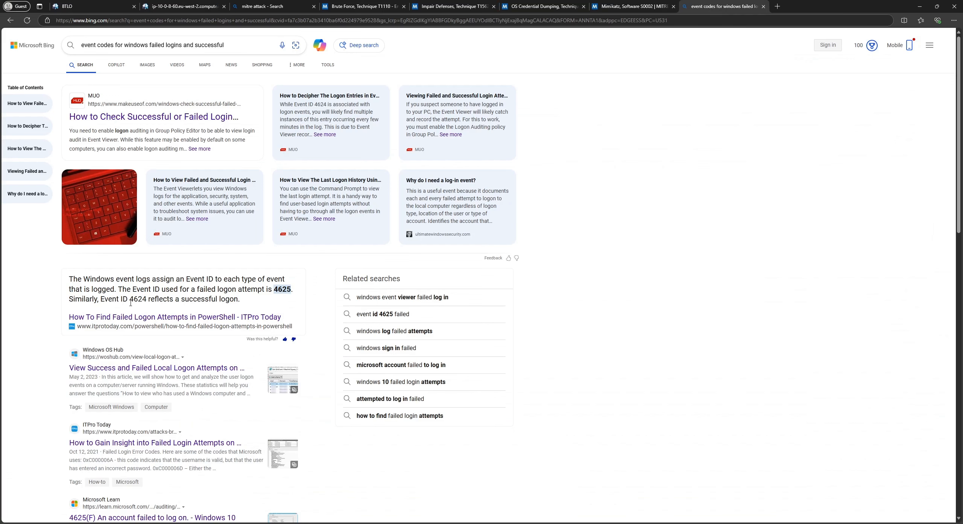
drag(134, 300, 188, 292)
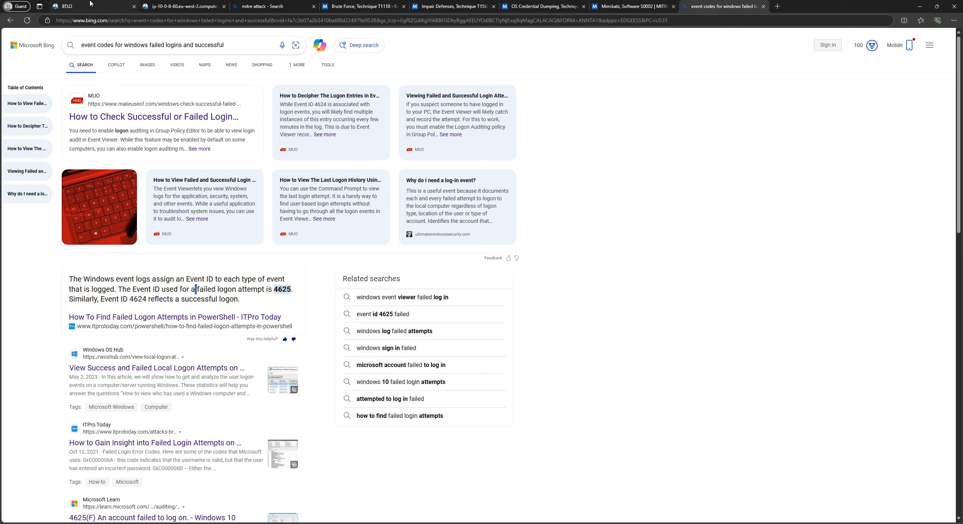
click(165, 5)
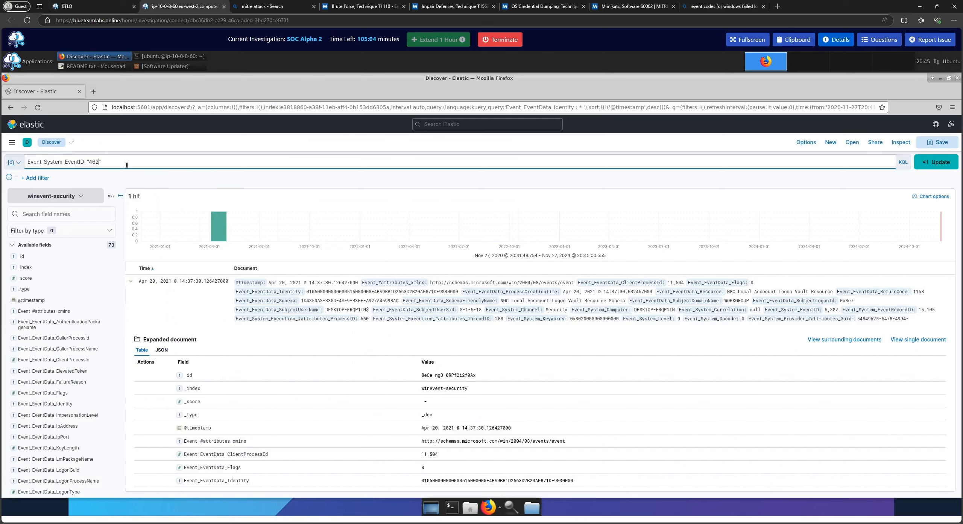
text(5)
key(Return)
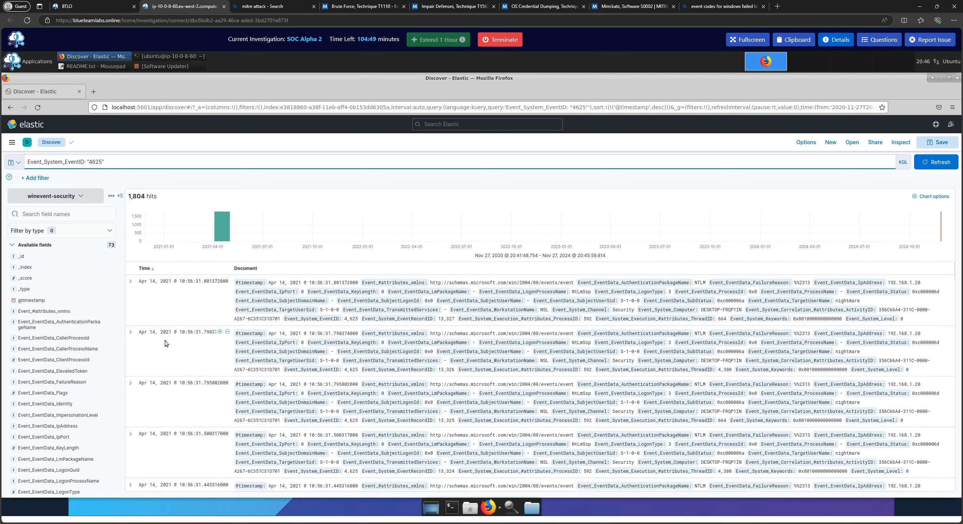
Step: Review the lab's Hunt 1 questions and briefly expand the first failed logon event
click(877, 39)
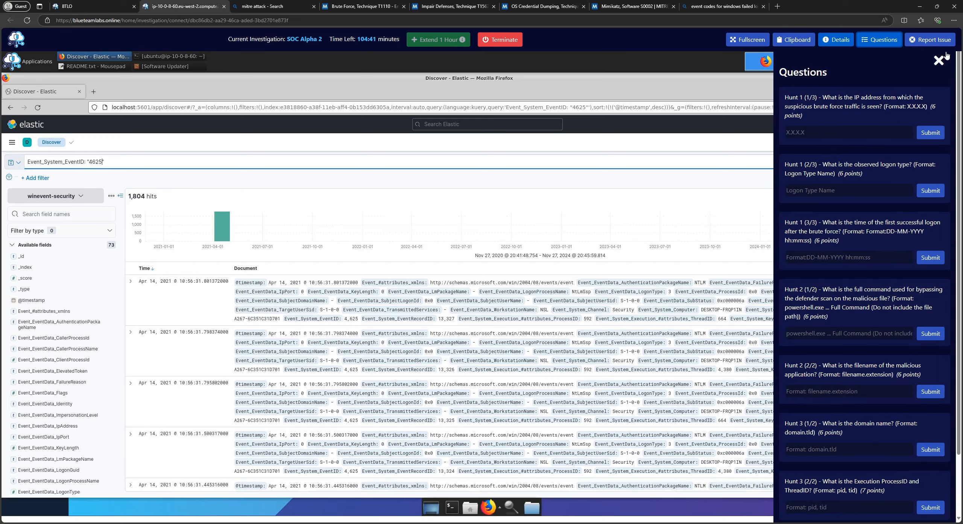
click(939, 61)
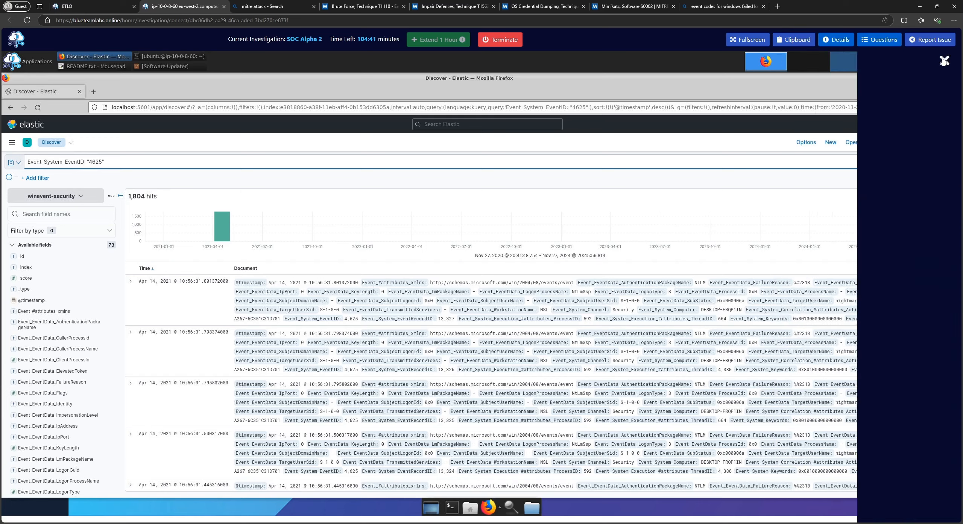
click(130, 284)
click(130, 281)
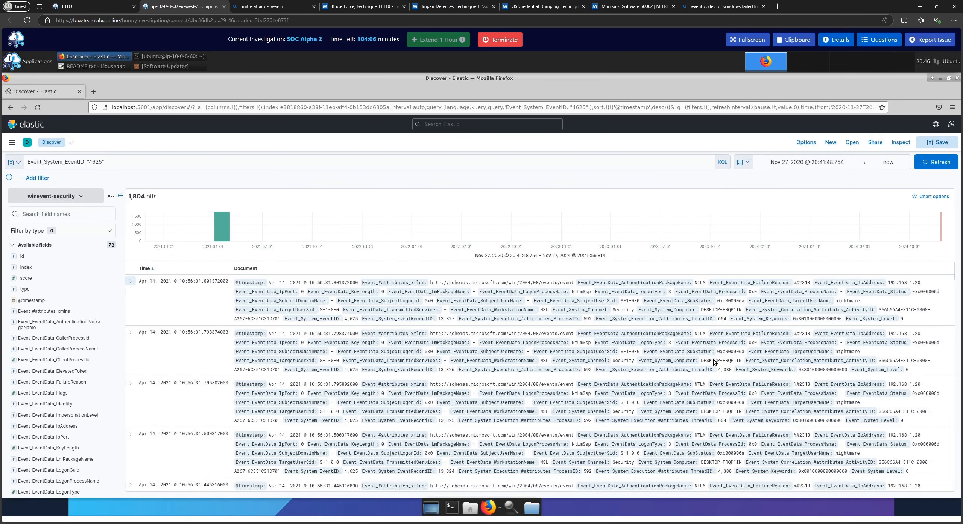
Step: Go through the failed logon events, copy the source IP address 192.168.1.20 and submit it as the Hunt 1 (1/3) answer
scroll(717, 406, down, 2)
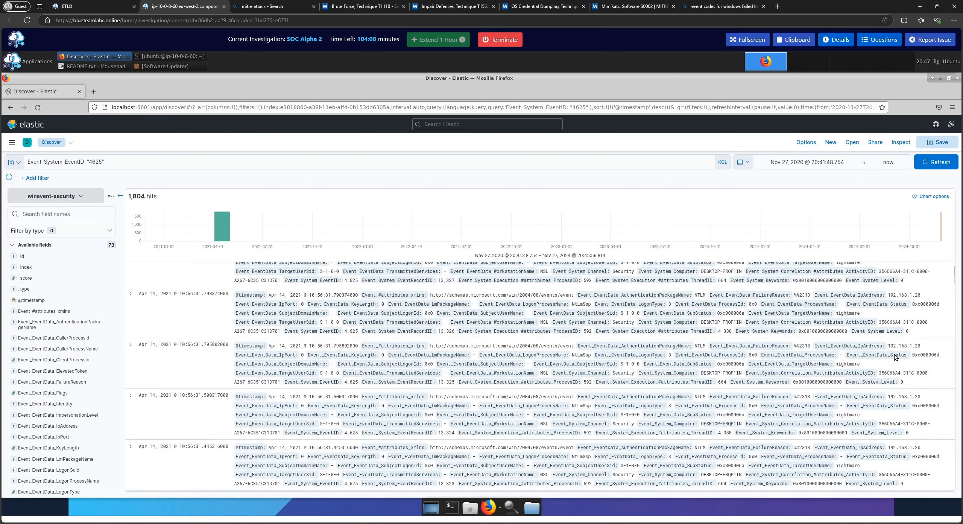
scroll(896, 358, up, 2)
scroll(895, 357, down, 5)
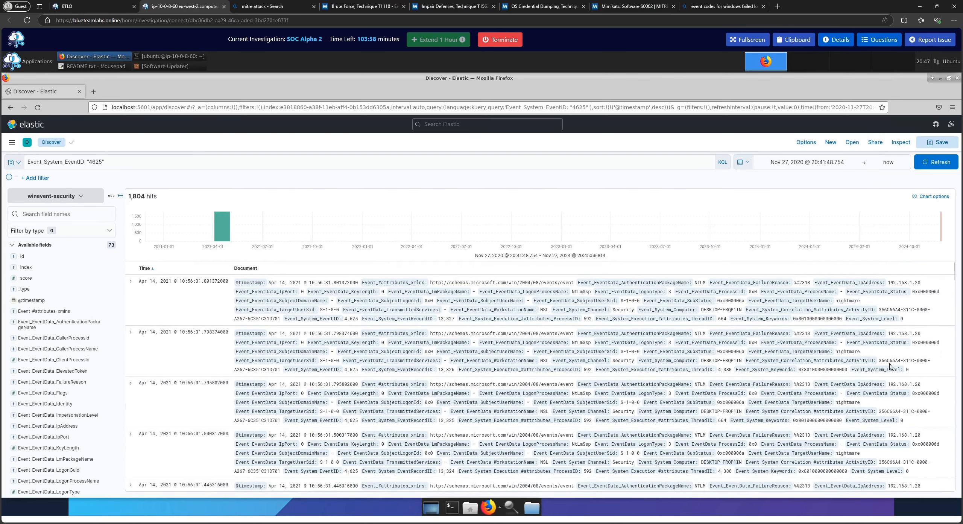
scroll(889, 367, down, 5)
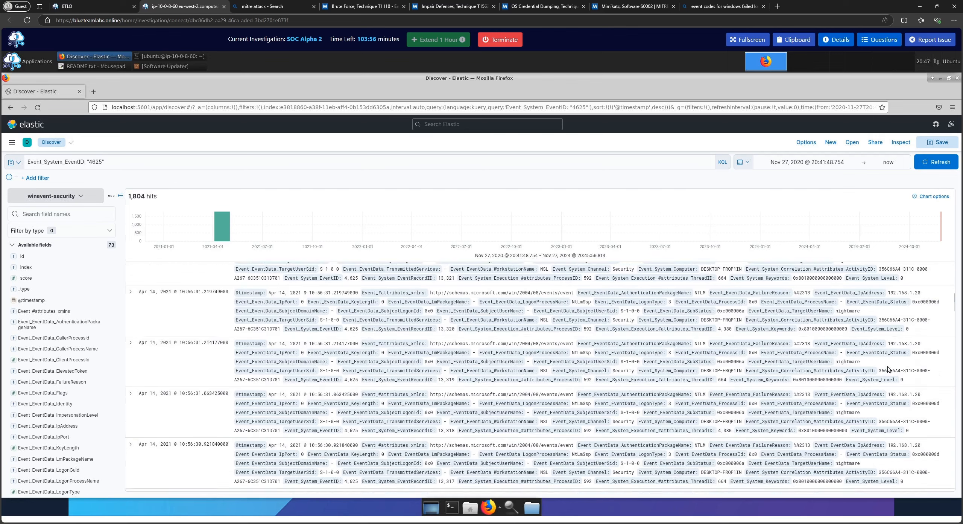
scroll(888, 367, down, 2)
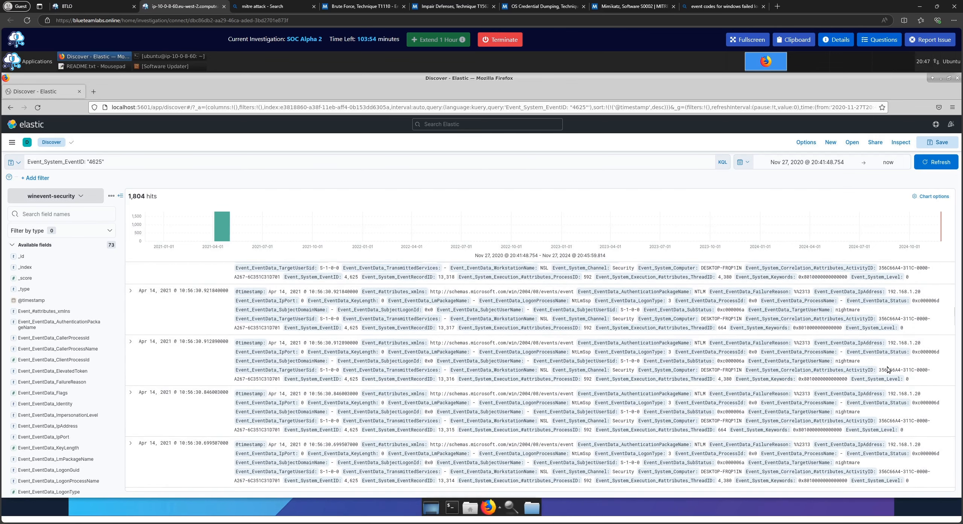
scroll(887, 366, down, 3)
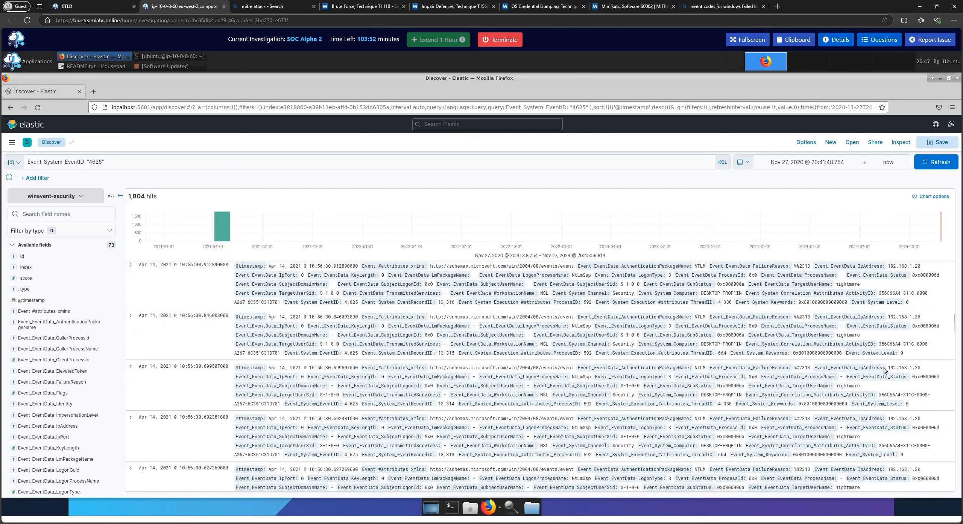
scroll(884, 367, down, 15)
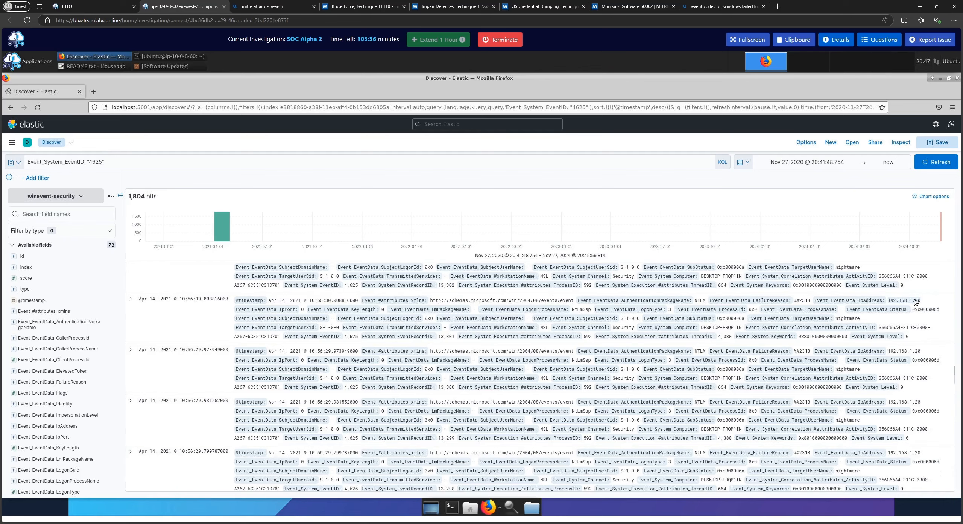
right_click(913, 301)
click(893, 305)
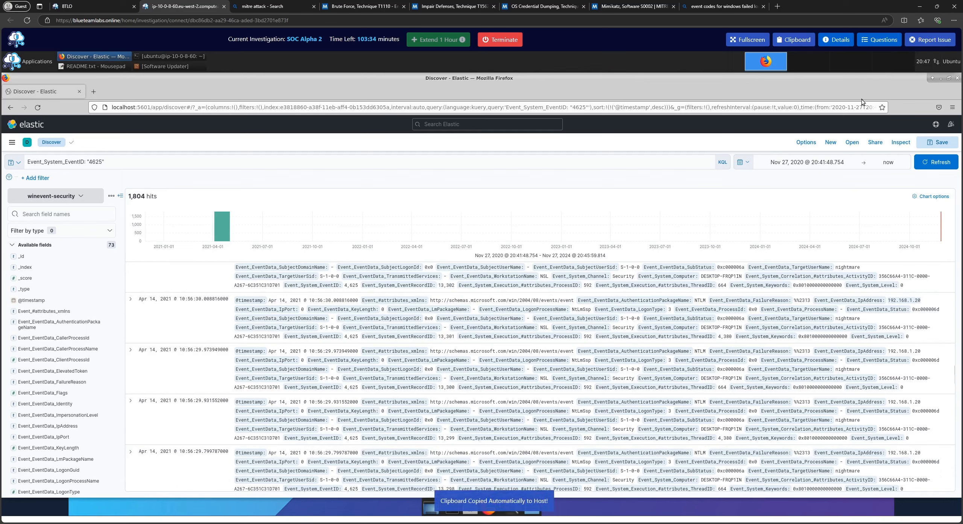
click(879, 45)
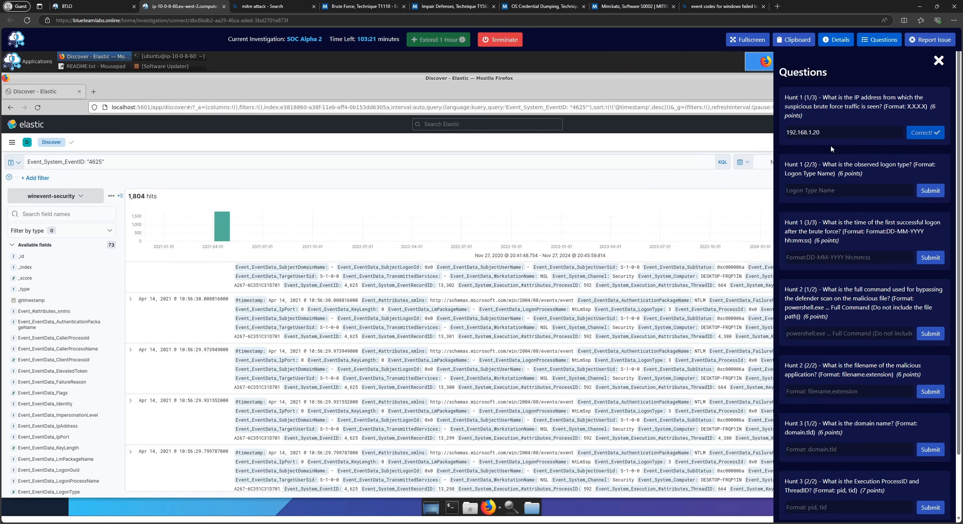
Step: Return to the failed logon events and copy the Event_EventData_LogonType value 3 from the expanded event
click(936, 63)
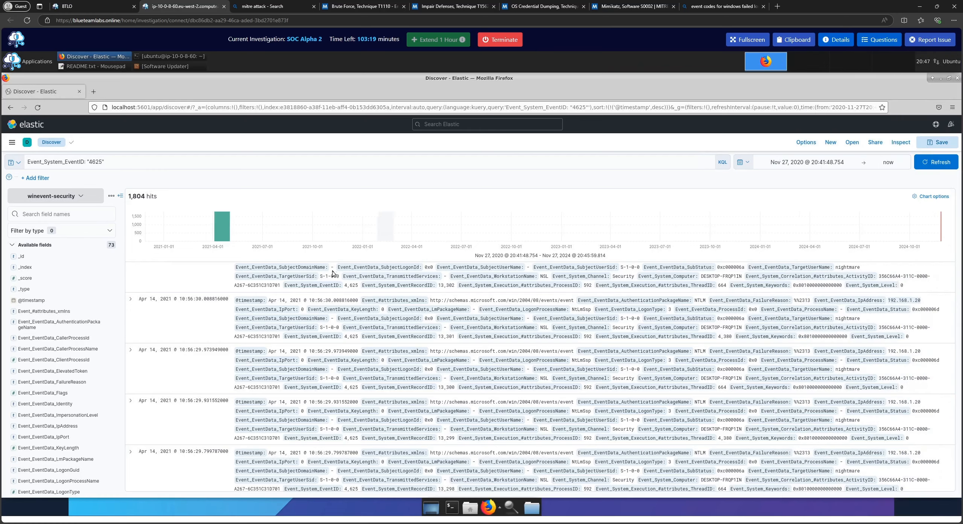
scroll(323, 362, up, 5)
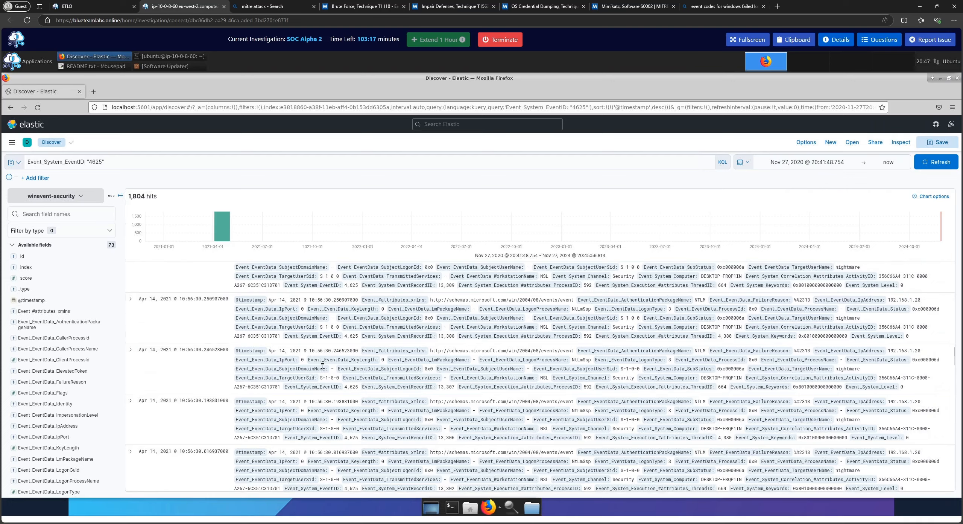
scroll(323, 366, up, 3)
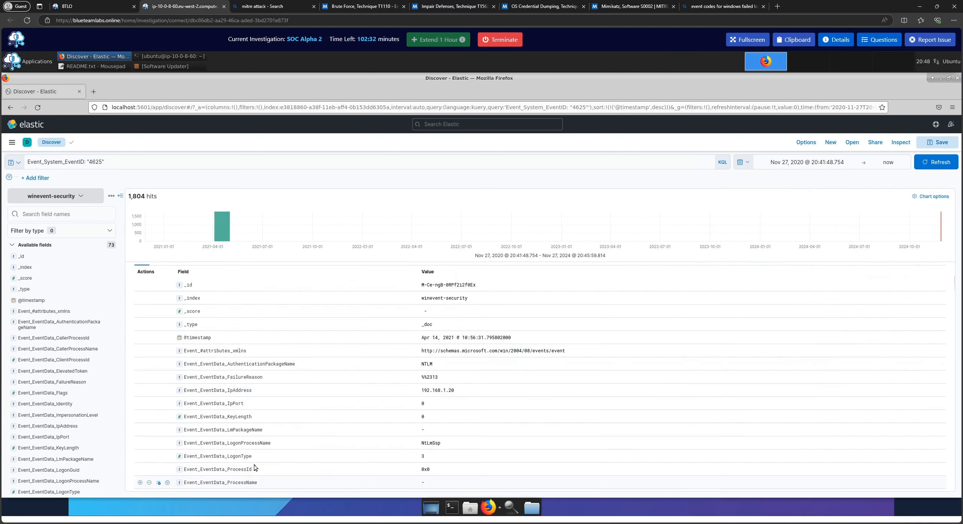
double_click(423, 456)
right_click(422, 456)
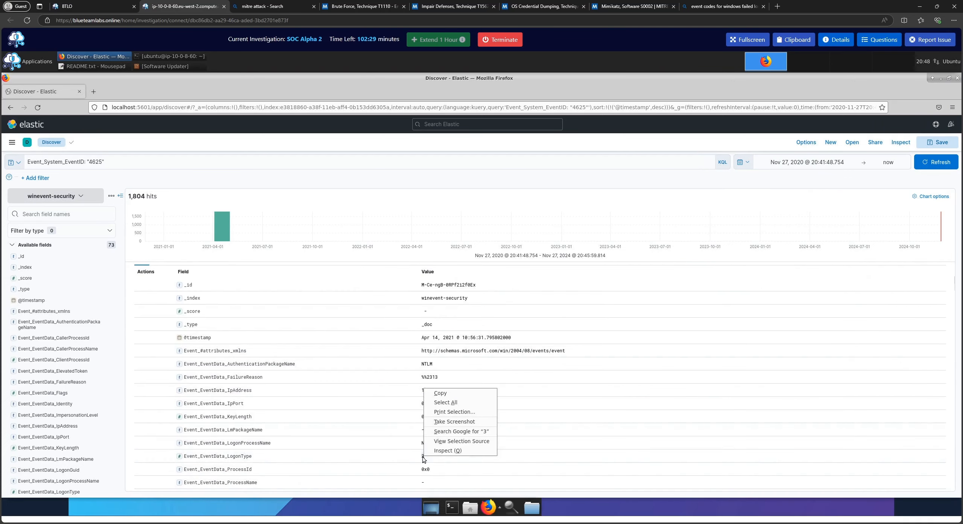
click(448, 395)
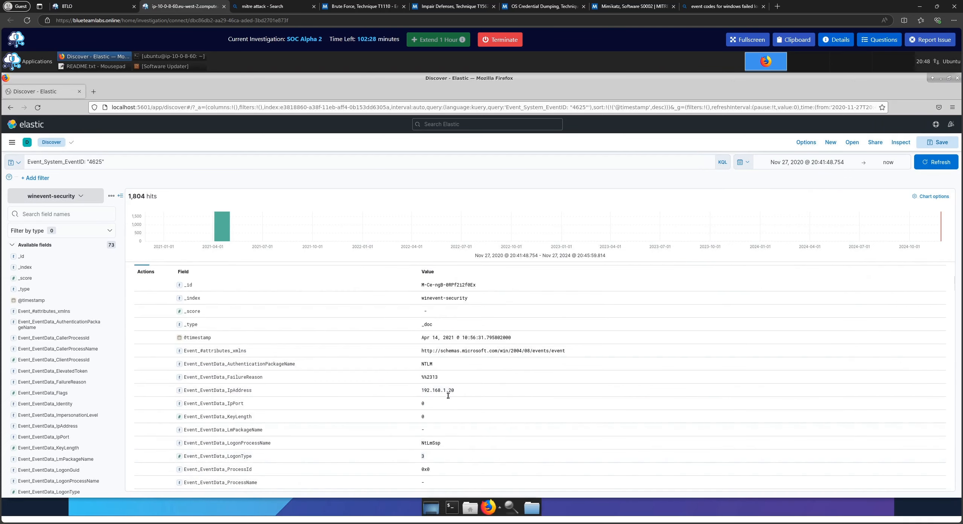
Step: Search the web in a new tab for logon type "3" and copy "Network logon" from the answer heading
click(777, 7)
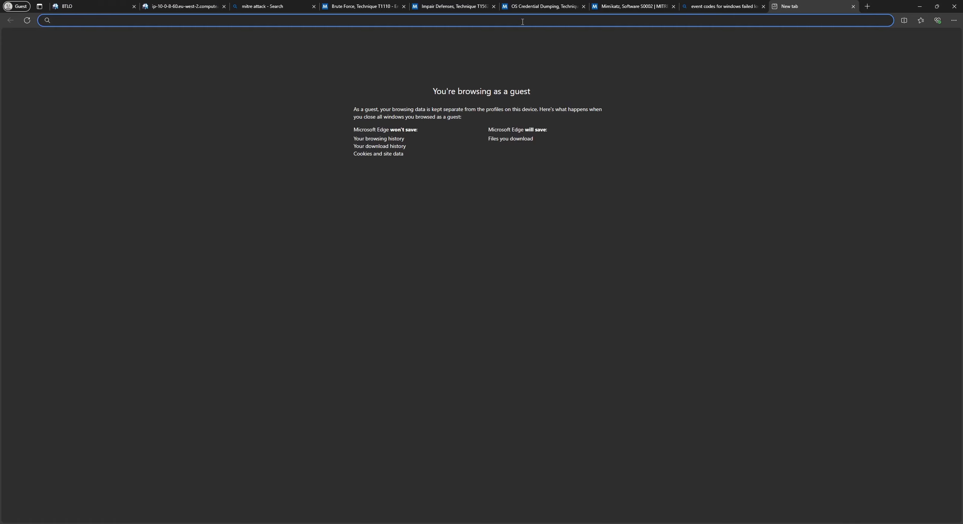
text(e)
key(BackSpace)
text(lo)
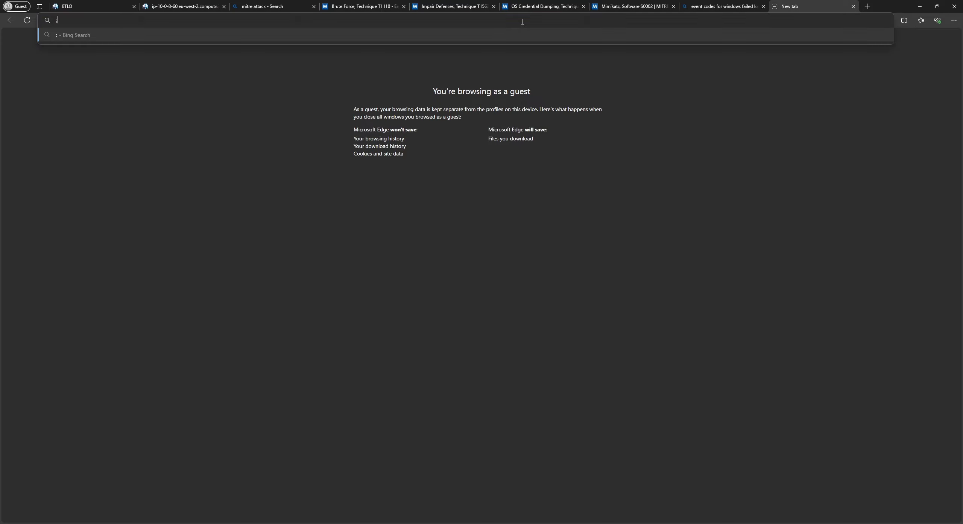
key(BackSpace)
key(BackSpace)
text(logon type "3")
key(Return)
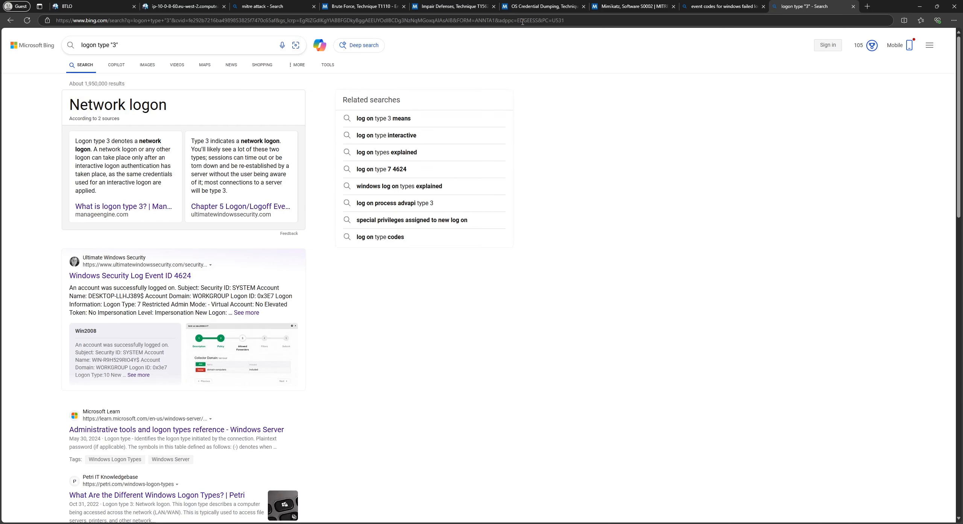
drag(46, 104, 168, 107)
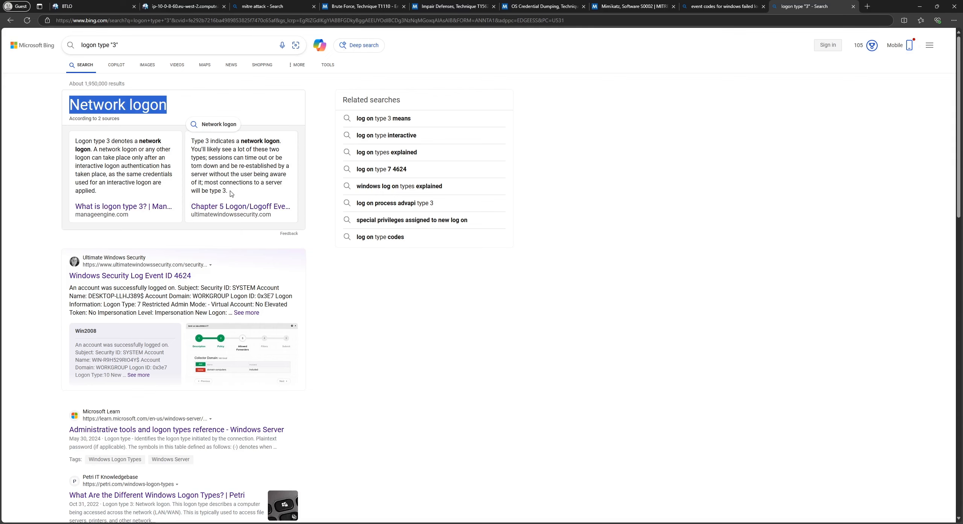
Step: Go back to the lab and try submitting "Network logon" as the Hunt 1 (2/3) logon type answer
click(86, 9)
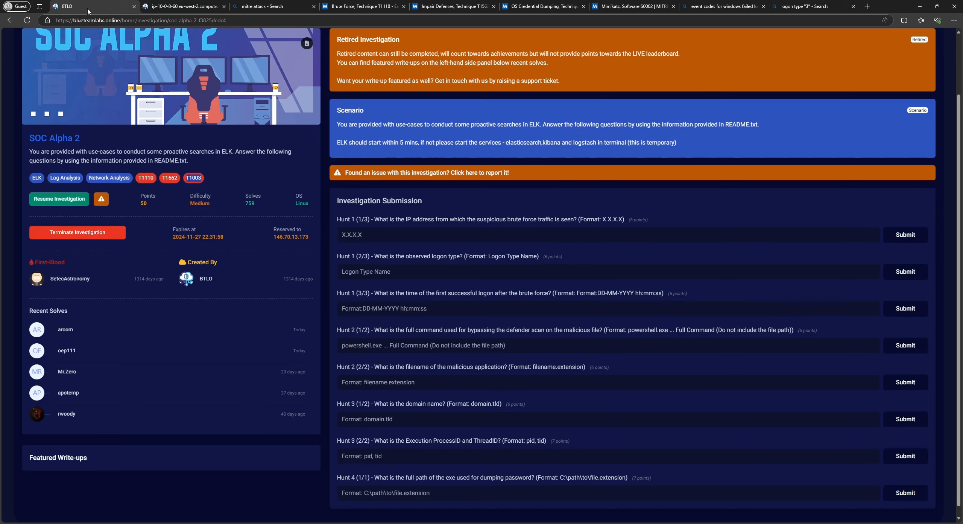
click(183, 6)
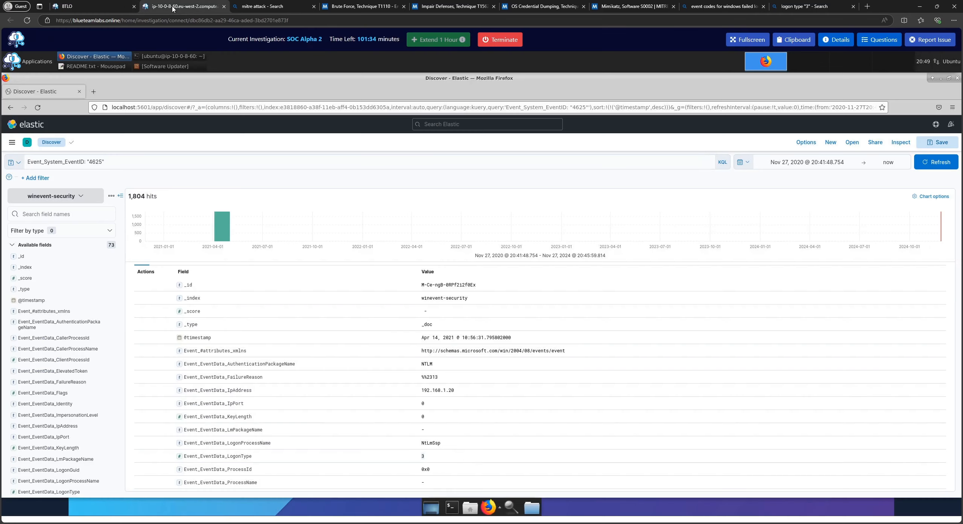
click(881, 39)
click(827, 190)
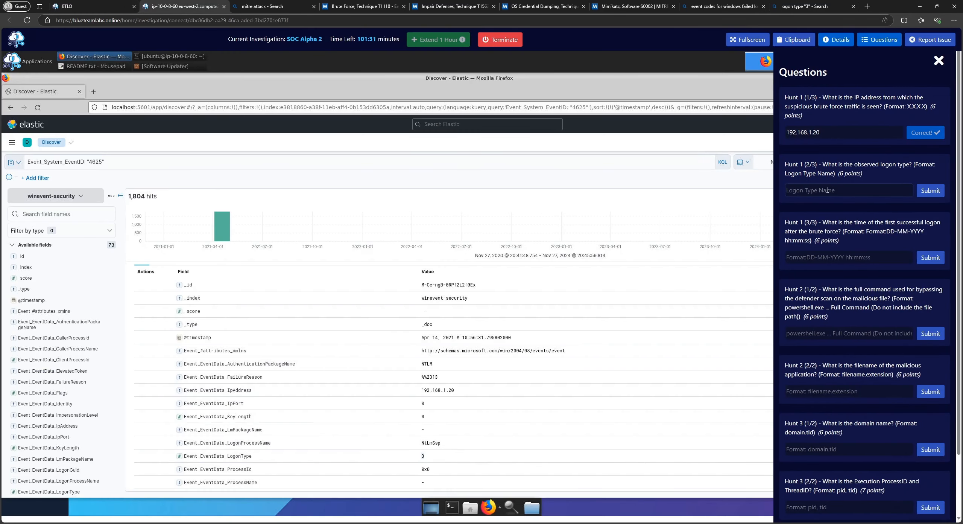
key(ctrl+v)
click(930, 192)
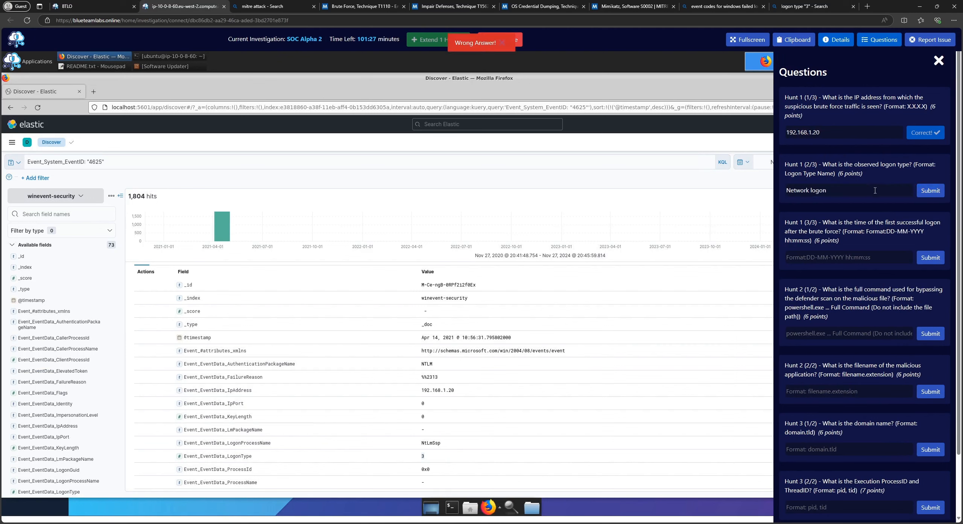
Step: Clear the Hunt 1 (2/3) answer and try submitting 3 instead
key(BackSpace)
key(BackSpace)
key(BackSpace)
key(BackSpace)
key(BackSpace)
key(BackSpace)
key(BackSpace)
key(BackSpace)
key(BackSpace)
key(BackSpace)
key(BackSpace)
key(BackSpace)
key(BackSpace)
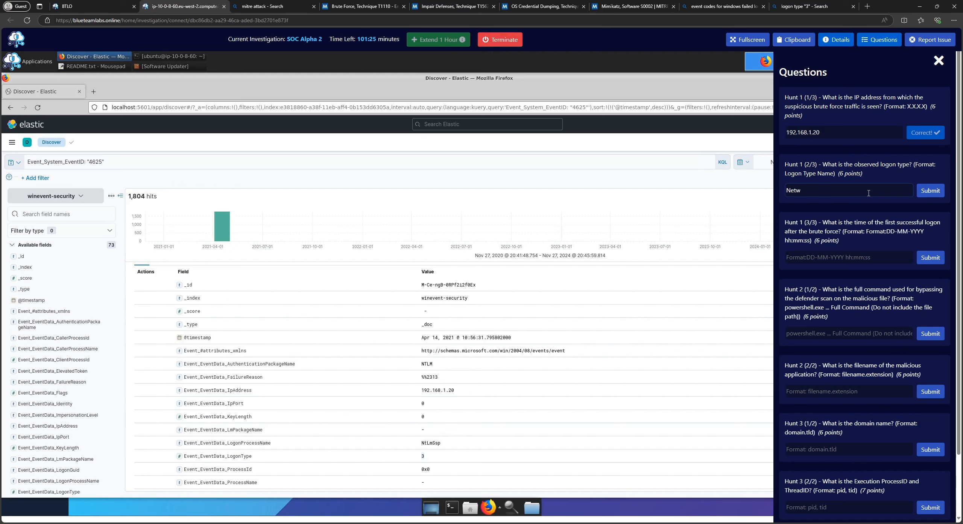
text(3)
key(Return)
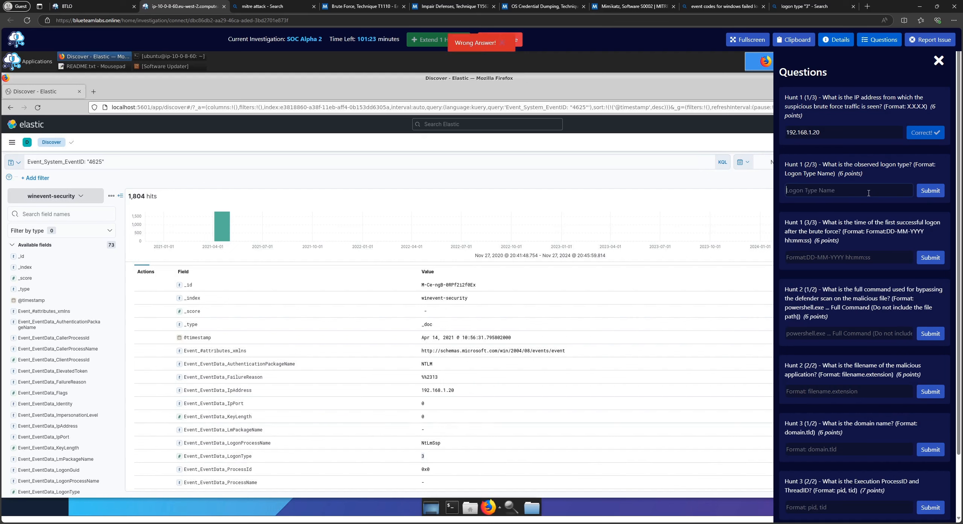
Step: Submit "Network" as the Hunt 1 (2/3) logon type answer
text(Ne)
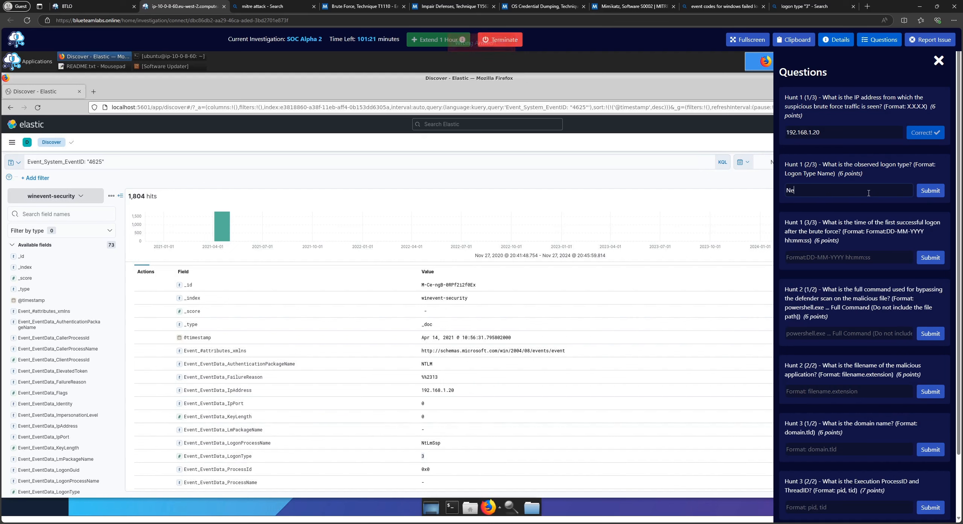
text(twork )
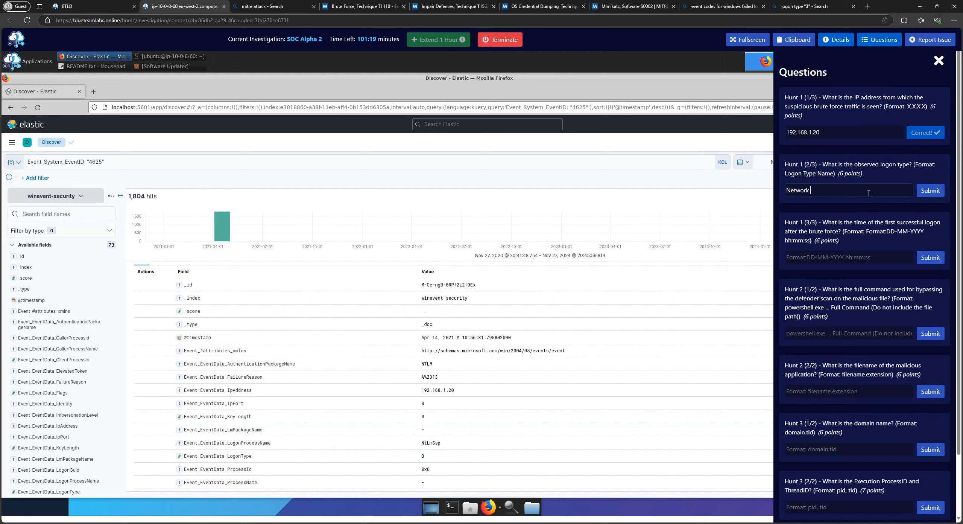
text(Logon)
key(BackSpace)
key(BackSpace)
key(BackSpace)
key(BackSpace)
key(BackSpace)
key(Return)
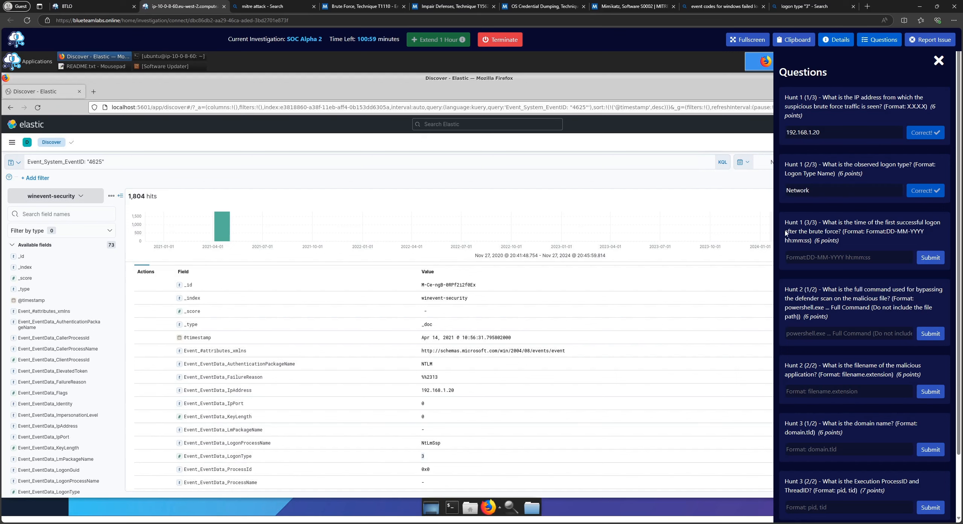
Step: Read the Hunt 1 (3/3) question, then change the query to Event_System_EventID: "4624" and run it
drag(785, 223, 840, 241)
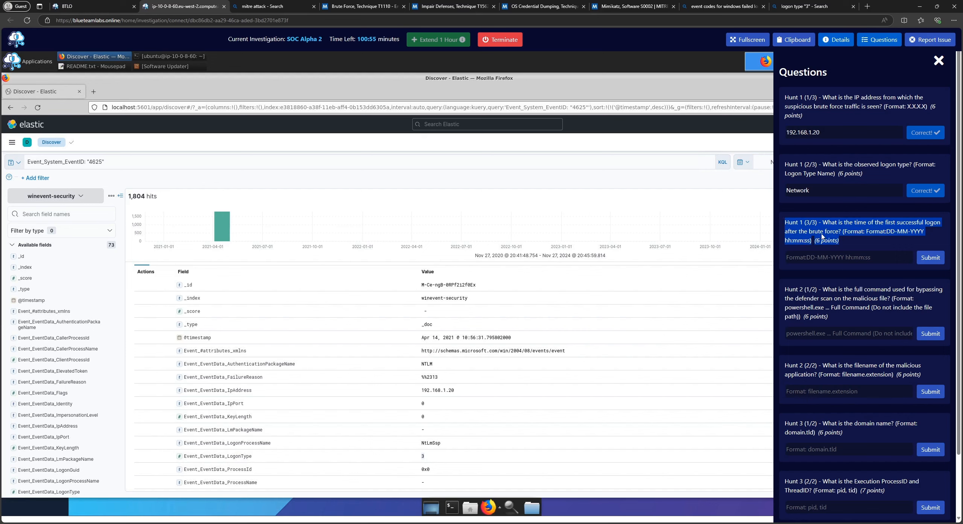
click(859, 237)
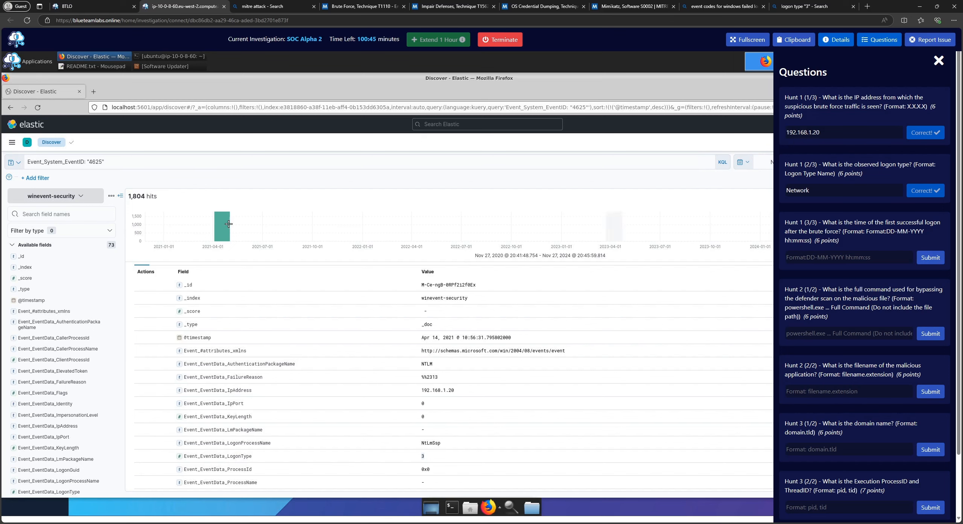
click(101, 161)
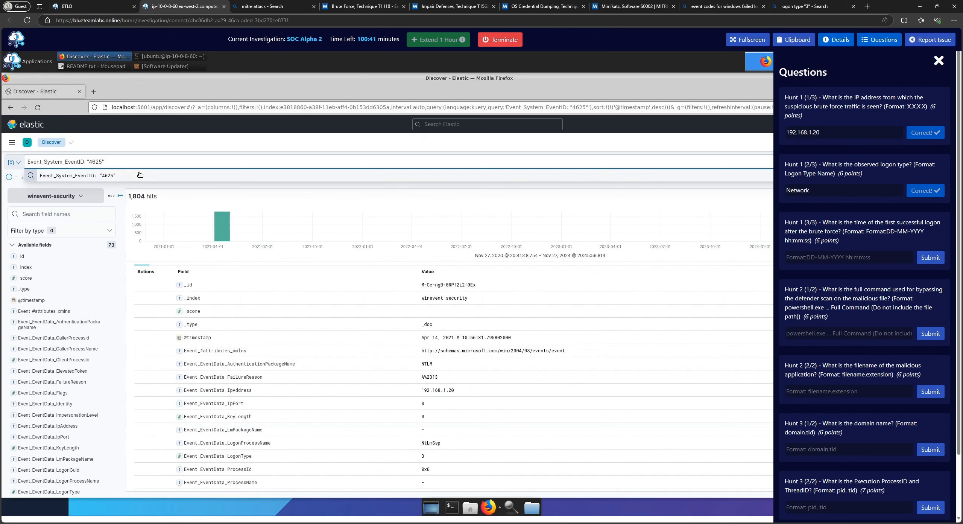
key(BackSpace)
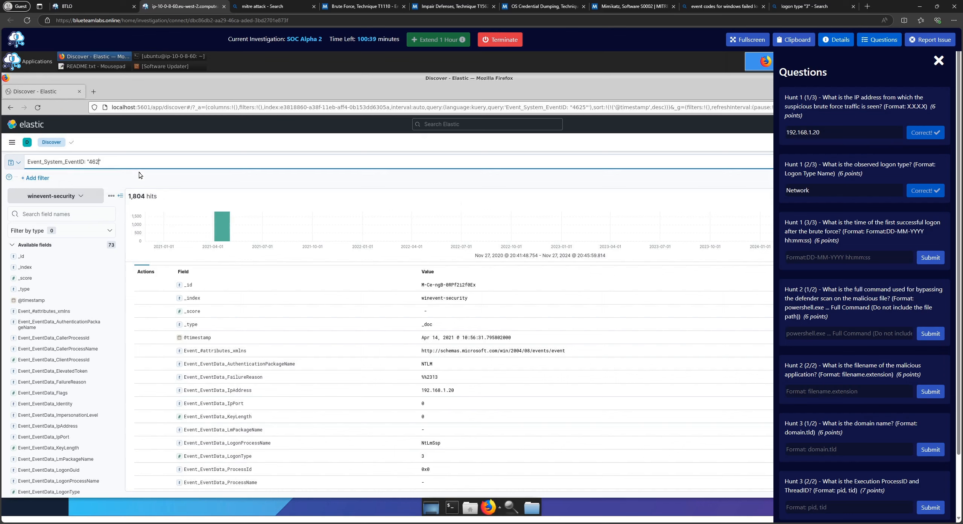
text(4)
key(Return)
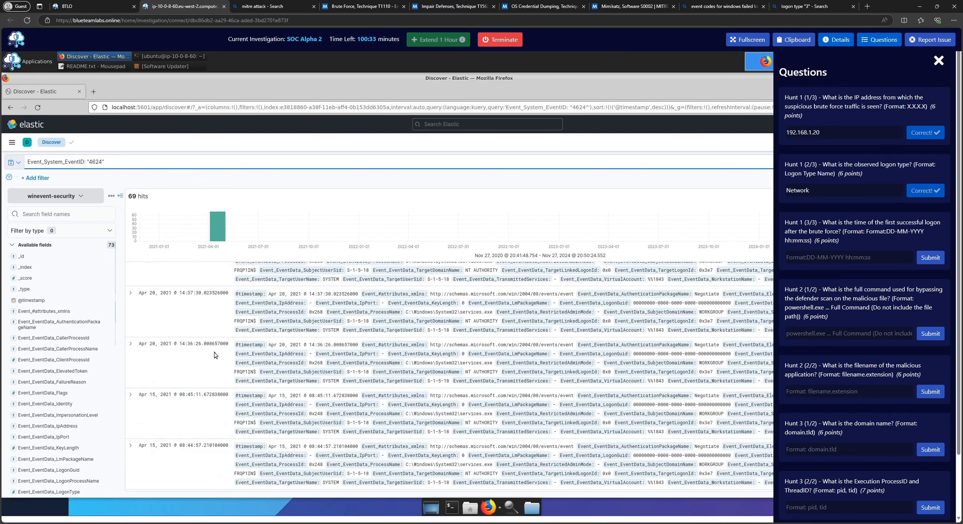
Step: Go through the successful logon events down to the oldest one and expand it
scroll(215, 354, down, 10)
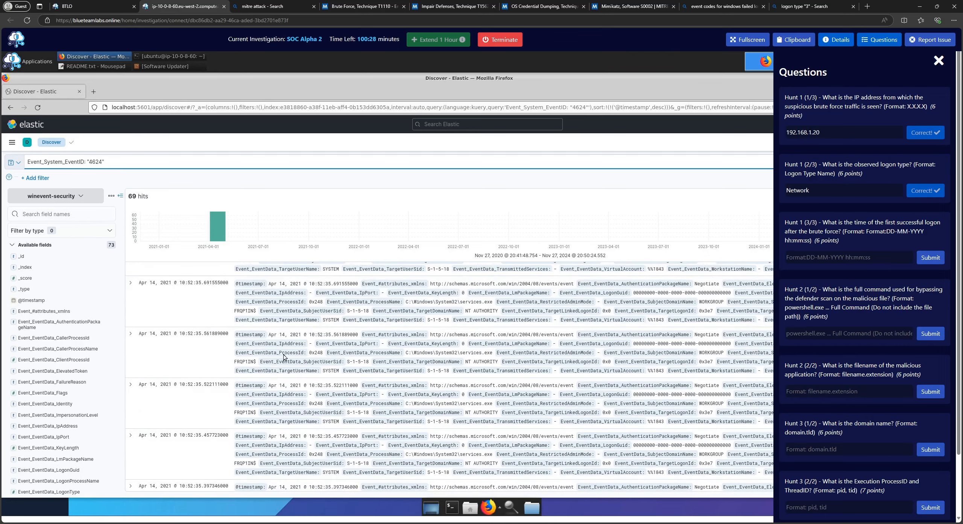
scroll(284, 356, down, 5)
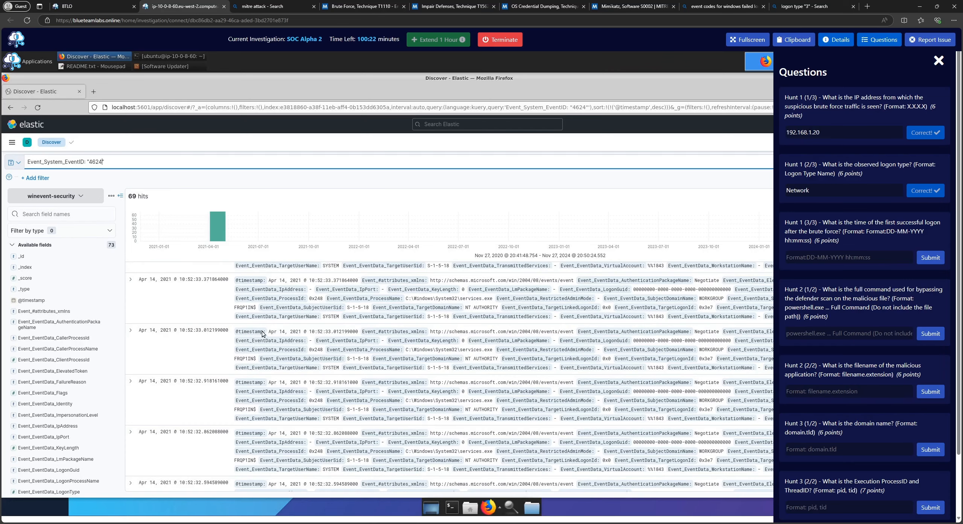
scroll(262, 334, down, 10)
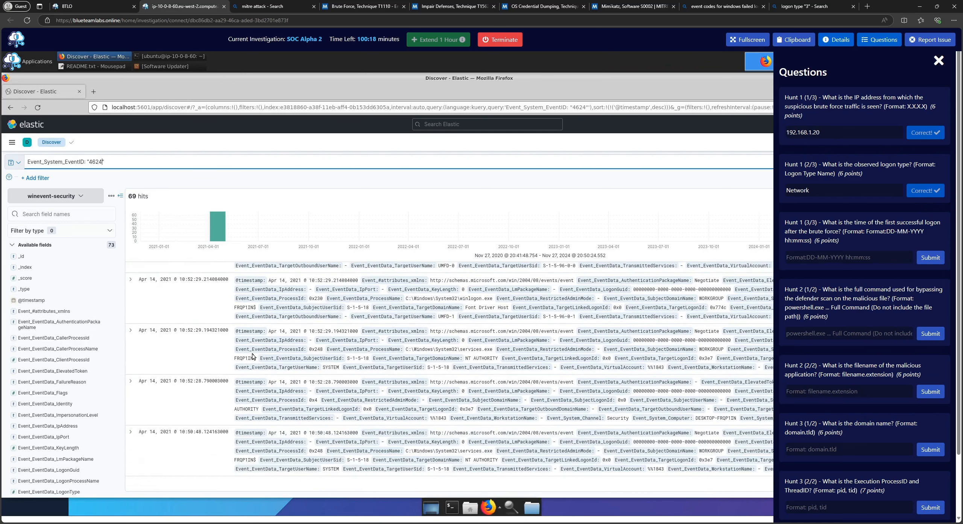
scroll(252, 348, up, 3)
scroll(259, 352, down, 3)
click(131, 432)
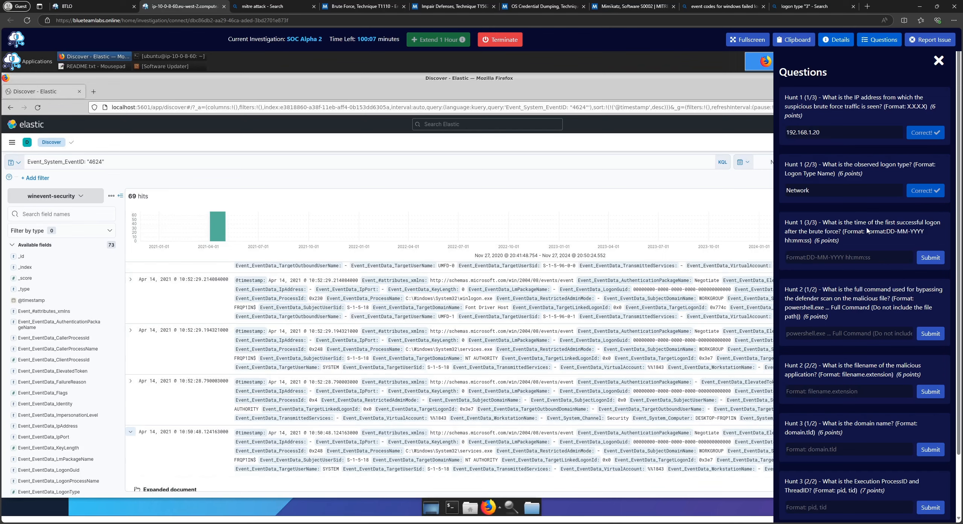
Step: Take the oldest successful logon's timestamp and try submitting 14/04/2021 10:50:48 as the Hunt 1 (3/3) answer
click(939, 60)
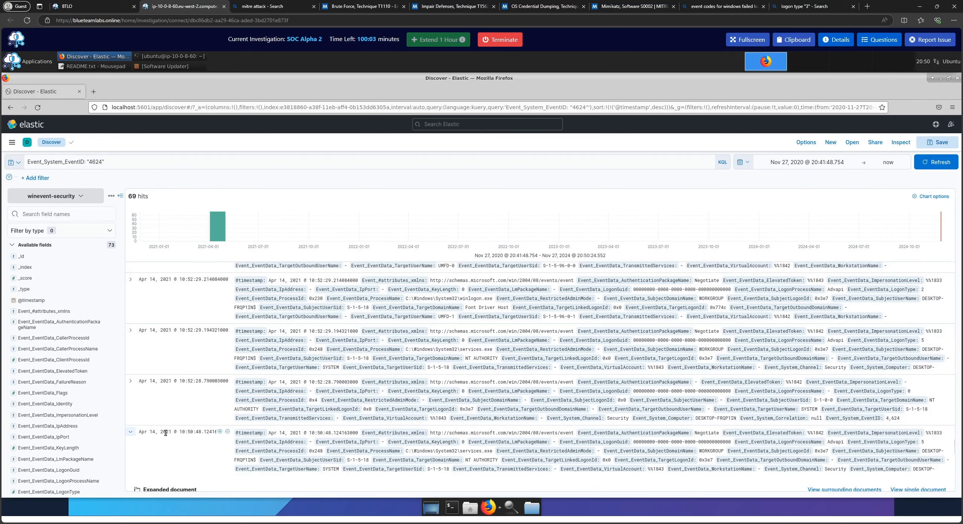
drag(139, 432, 218, 431)
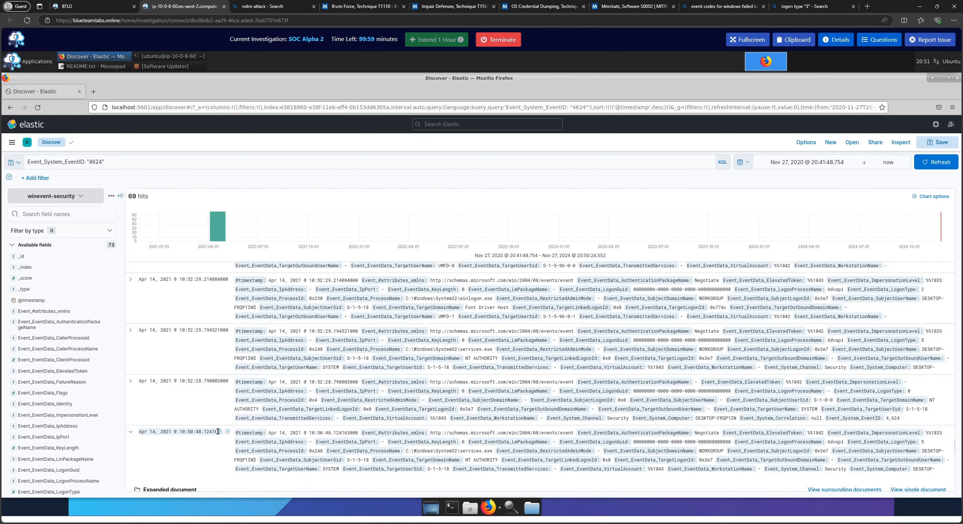
click(879, 40)
text(0410:50:48.12416)
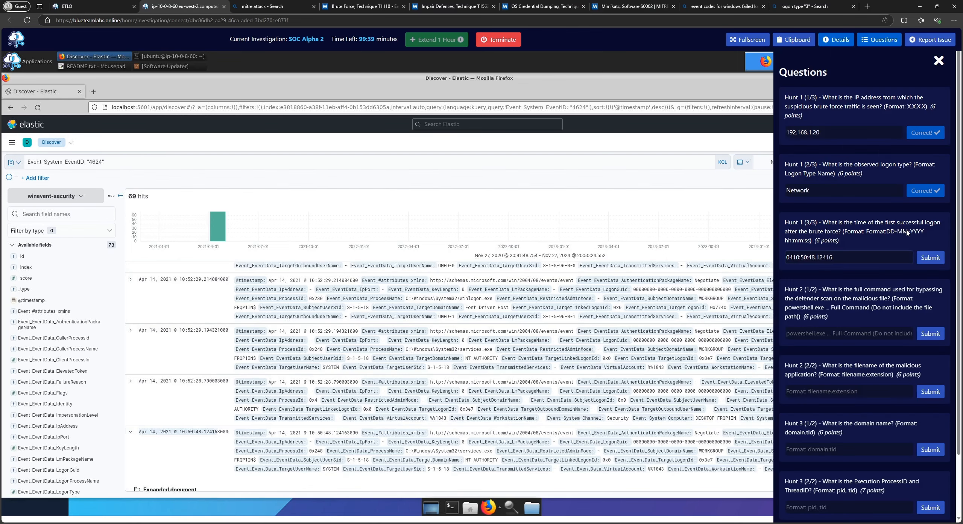
text(/)
key(BackSpace)
key(BackSpace)
key(BackSpace)
text(14/04/2021)
click(861, 257)
key(BackSpace)
key(BackSpace)
key(BackSpace)
key(BackSpace)
key(BackSpace)
click(934, 260)
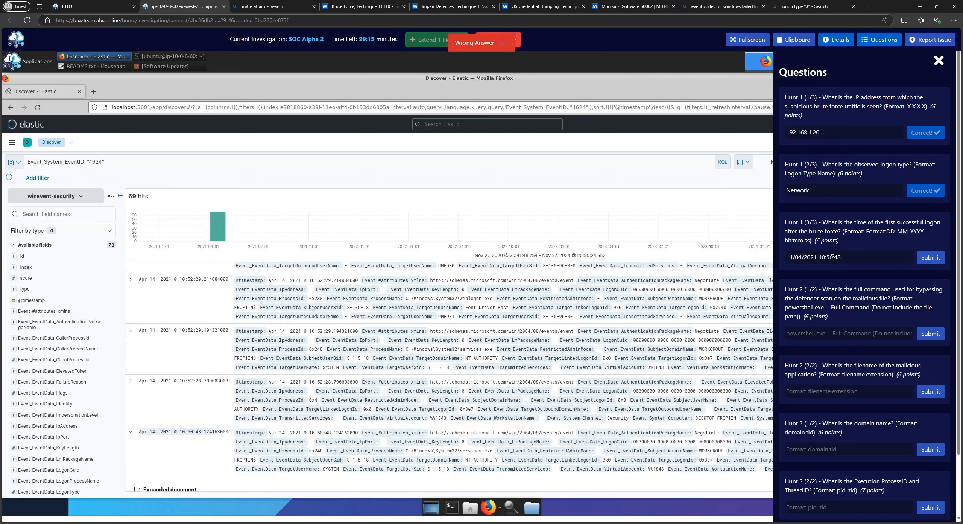
Step: Adjust the text of the Hunt 1 (3/3) time answer and try submitting it again
click(821, 256)
key(BackSpace)
click(934, 260)
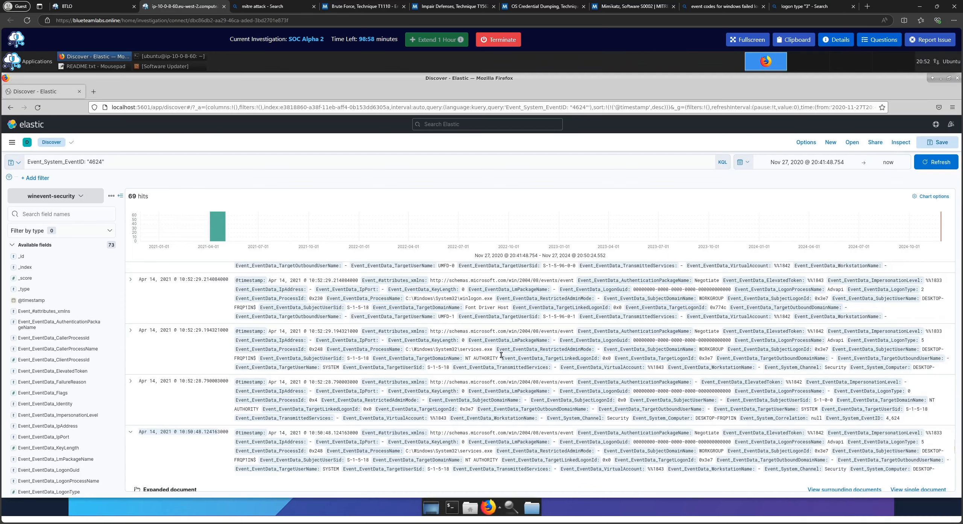
Step: Read through all the fields of the expanded oldest successful logon event, including its logon type, IP address and process name
scroll(502, 355, down, 3)
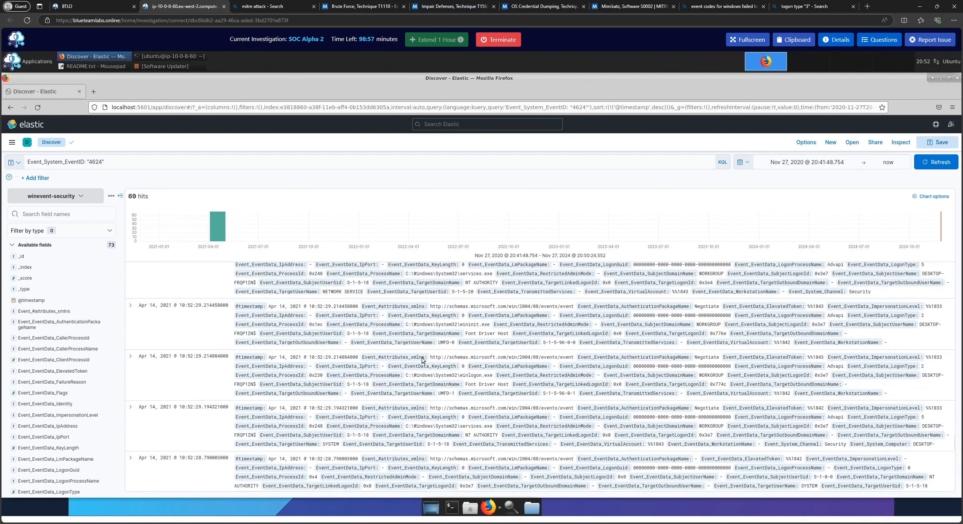
scroll(413, 376, down, 5)
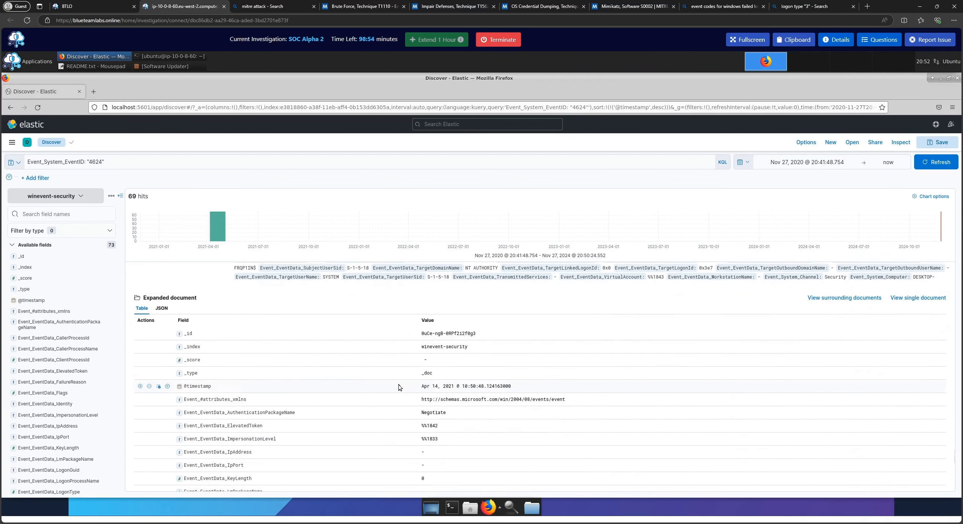
scroll(400, 388, down, 5)
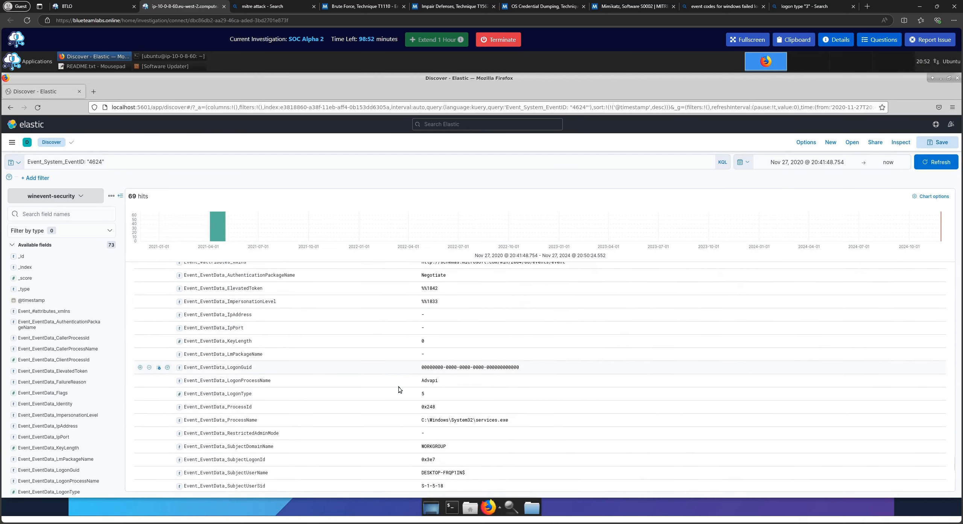
scroll(400, 391, down, 5)
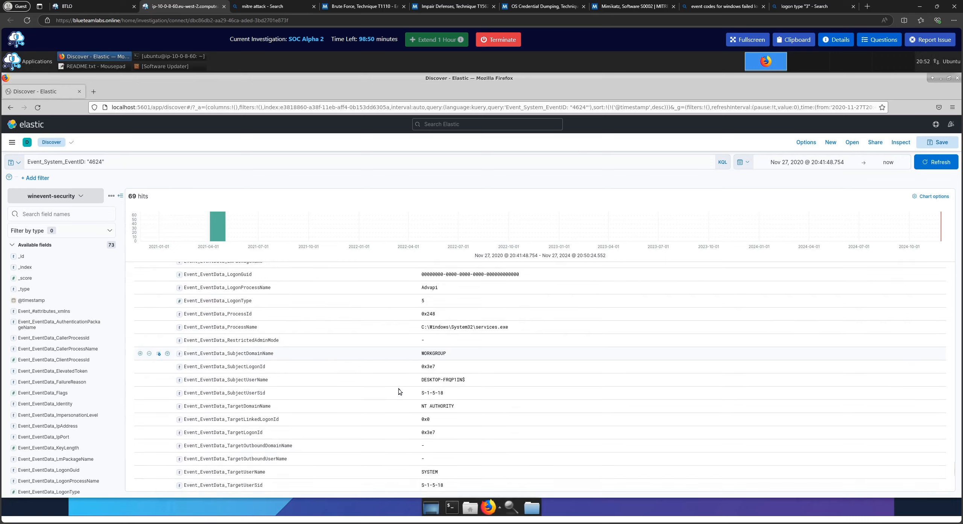
scroll(399, 392, down, 3)
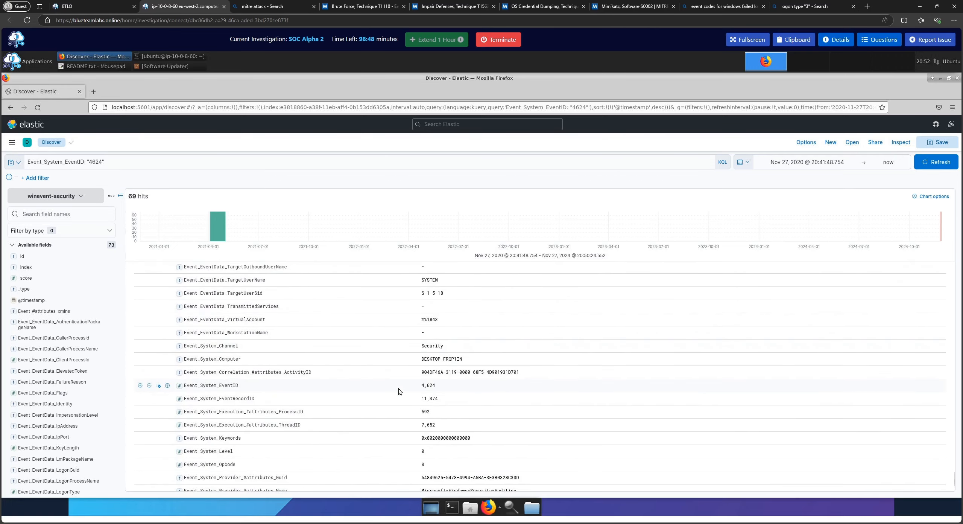
scroll(399, 391, down, 3)
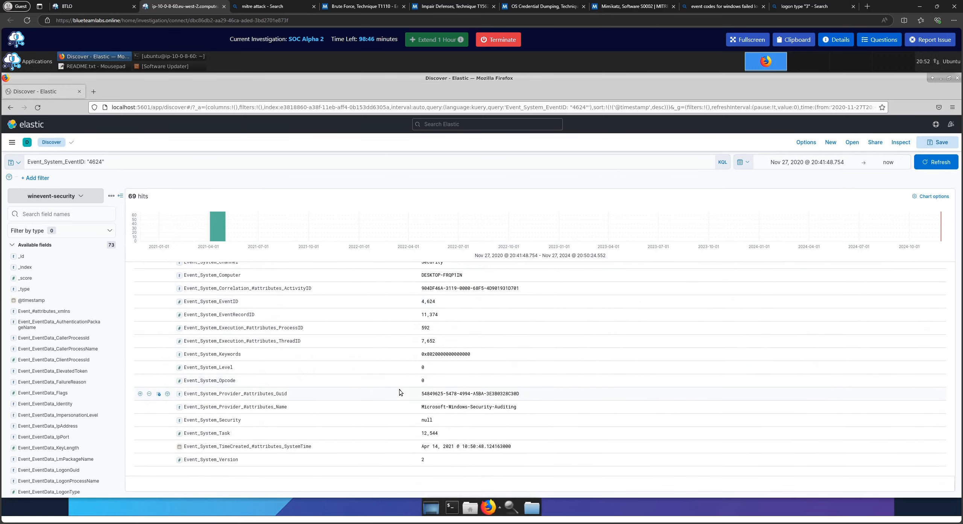
scroll(400, 392, down, 5)
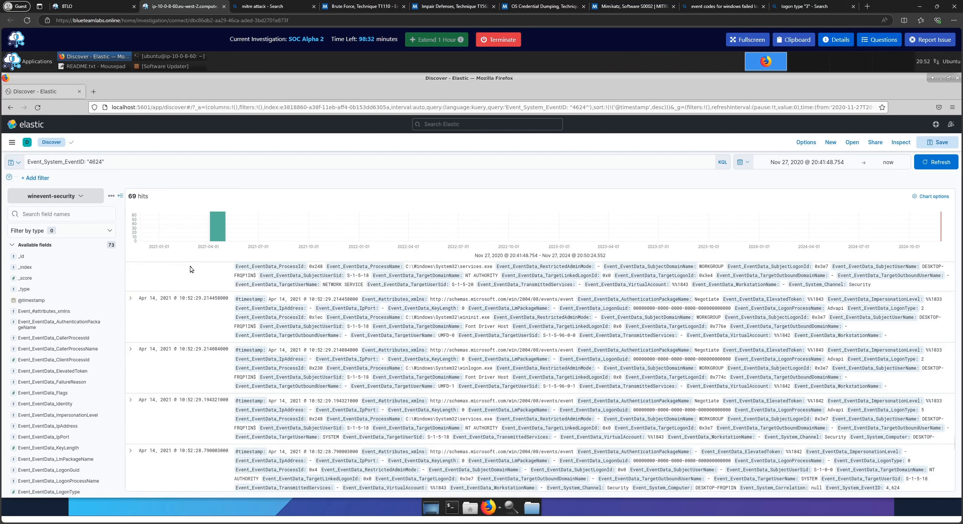
Step: Try extending the query to Event_System_EventID: "4624" OR "4624", run it and look over the events
click(125, 162)
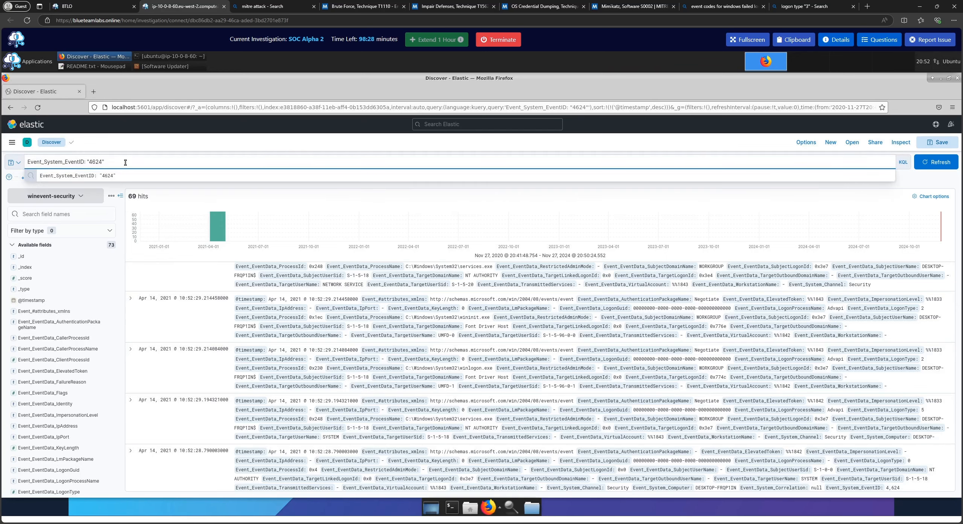
text(a)
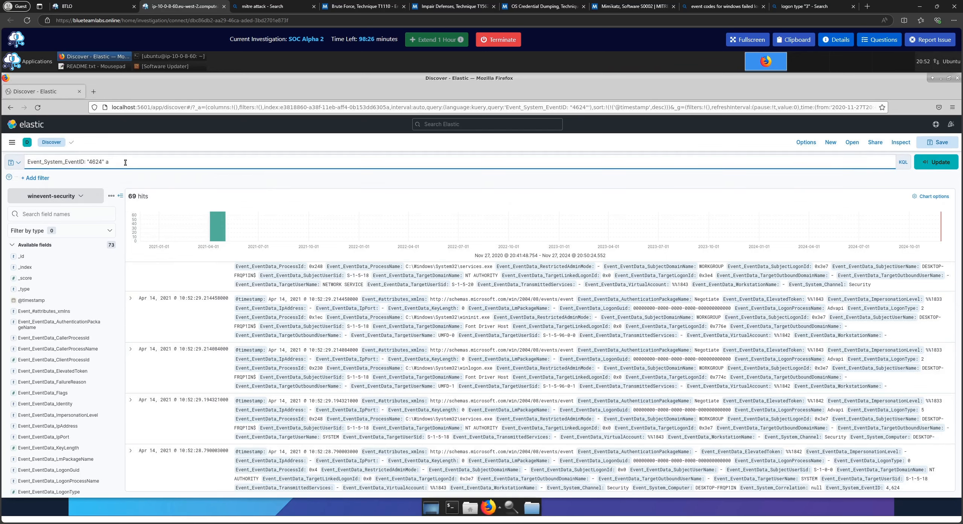
text(nd)
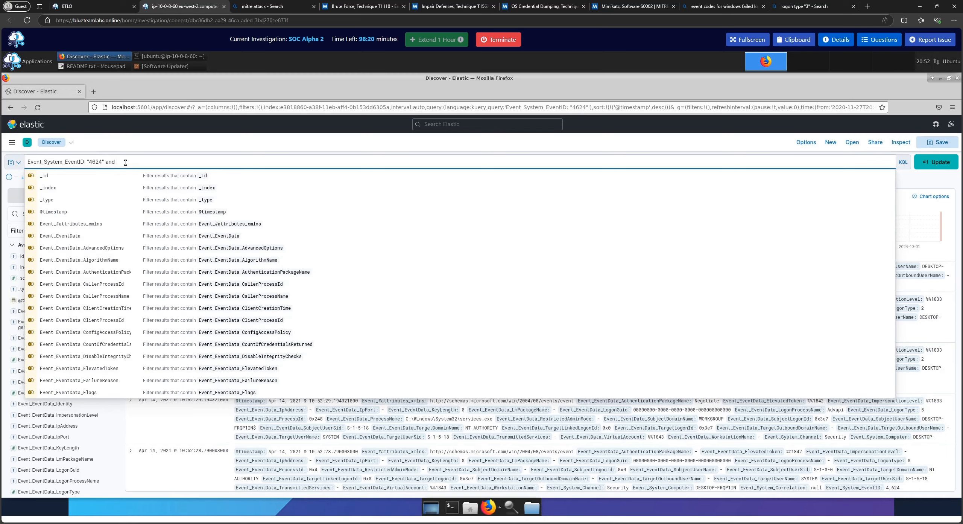
key(BackSpace)
key(BackSpace)
key(BackSpace)
text(OR "4624)
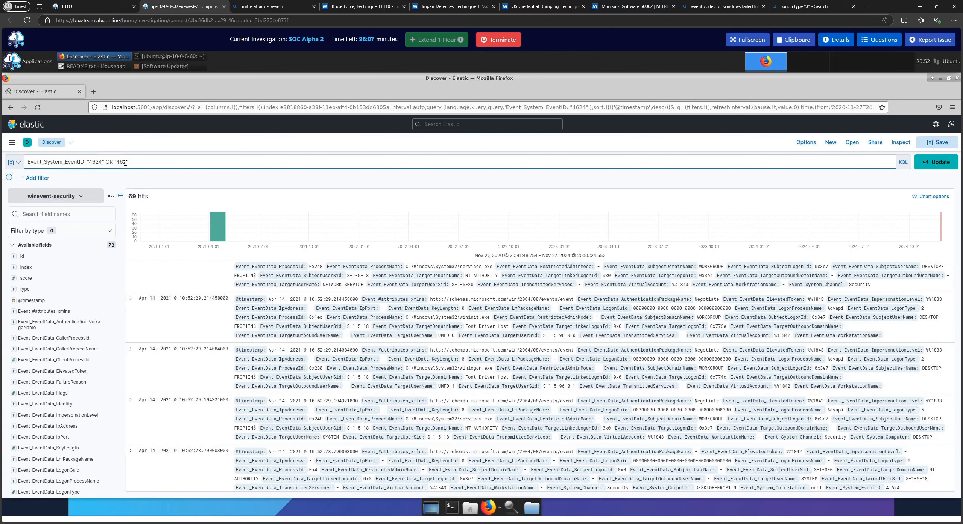
key(Return)
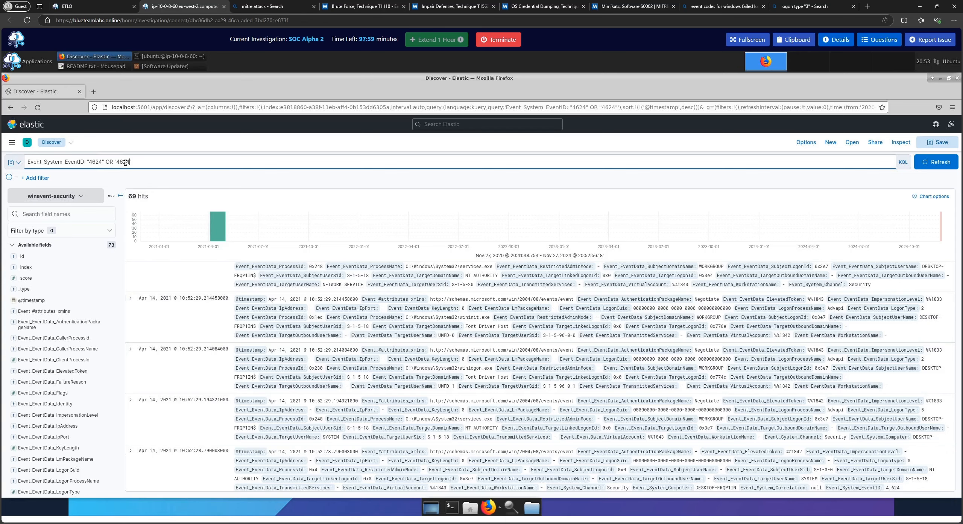
scroll(315, 335, up, 4)
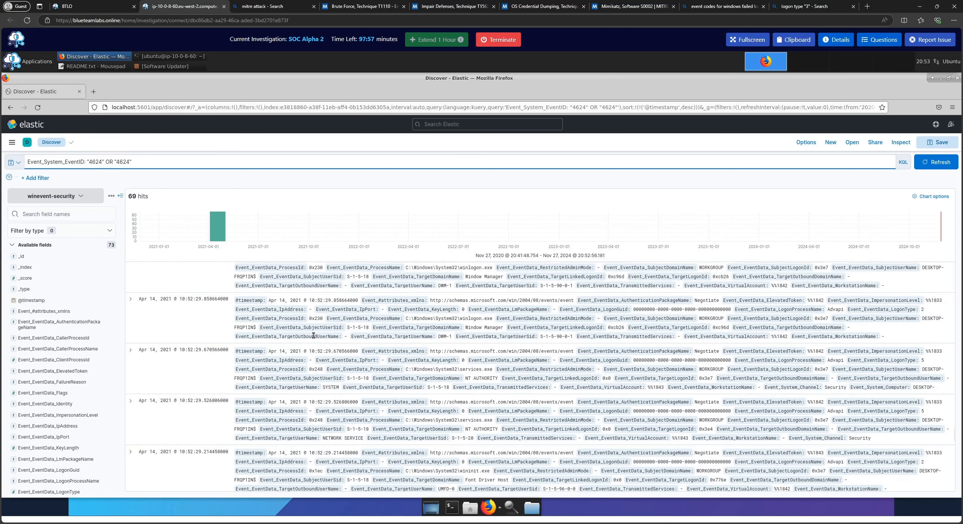
scroll(314, 335, up, 5)
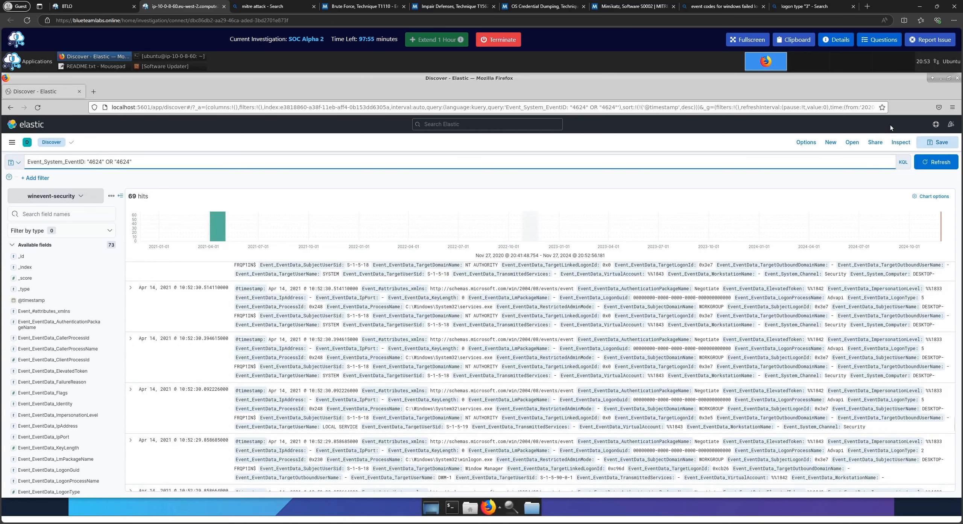
Step: Take the brute-force IP address from the Hunt 1 (1/3) answer and return to the query to add an AND condition
click(881, 40)
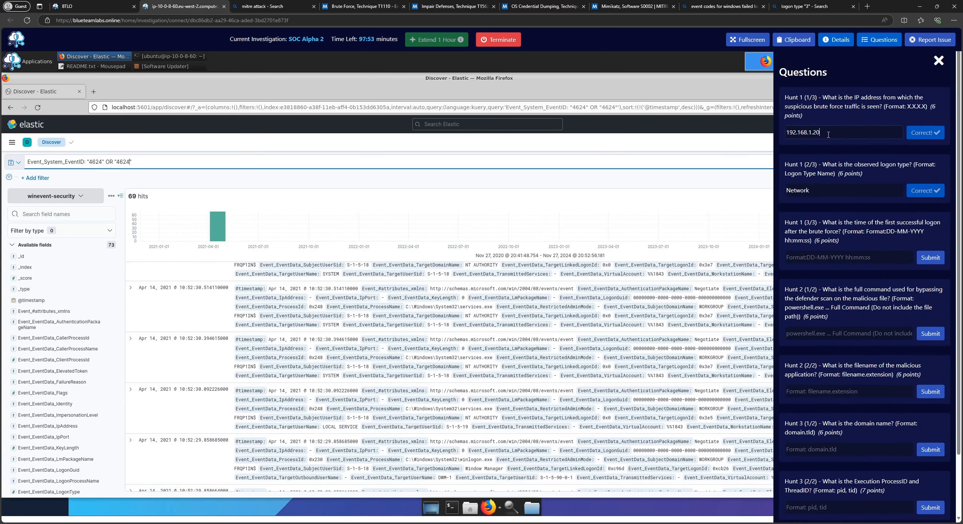
triple_click(828, 135)
click(153, 166)
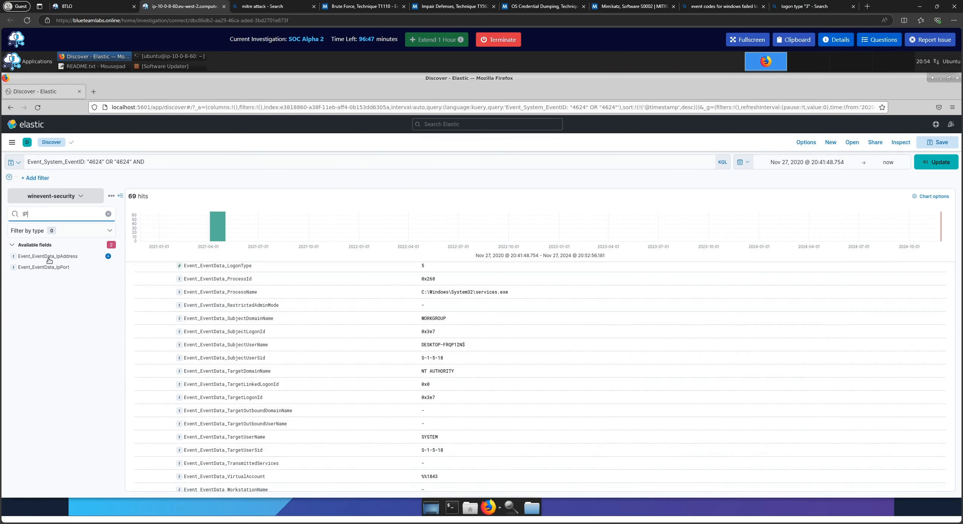
Step: Show the Event_EventData_IpAddress field as a column and rerun the query as Event_System_EventID: "4624"
click(109, 256)
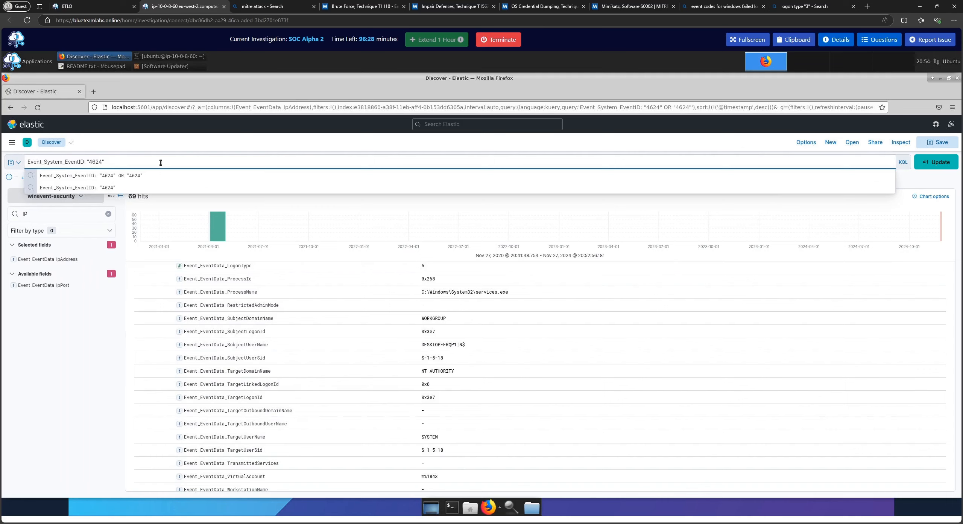
key(Return)
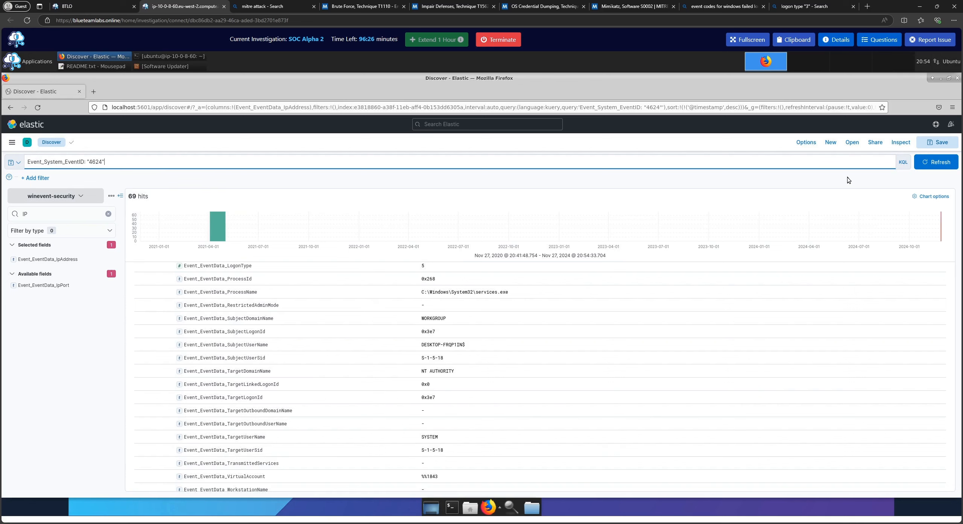
click(936, 163)
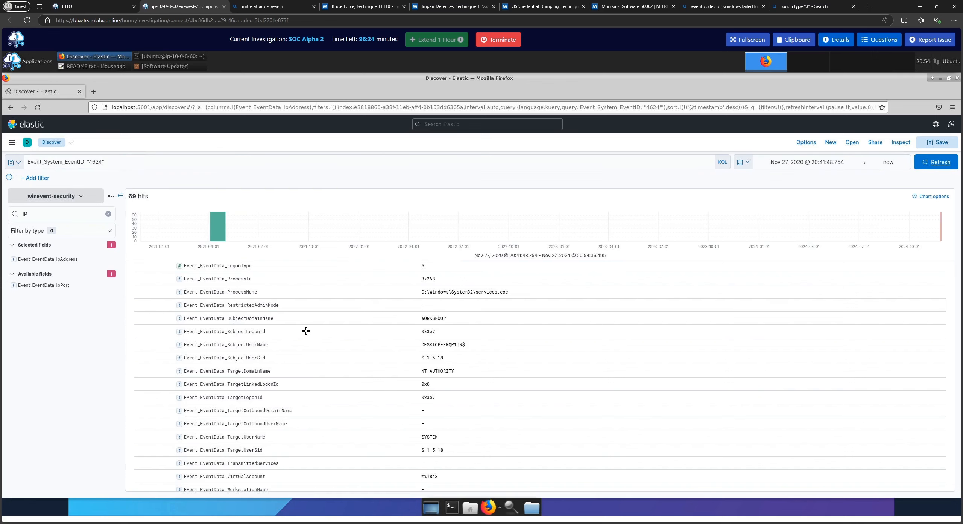
Step: Collapse the expanded newest event and look through the IP address column for a logon from the brute-force address
scroll(291, 344, up, 3)
scroll(291, 343, up, 4)
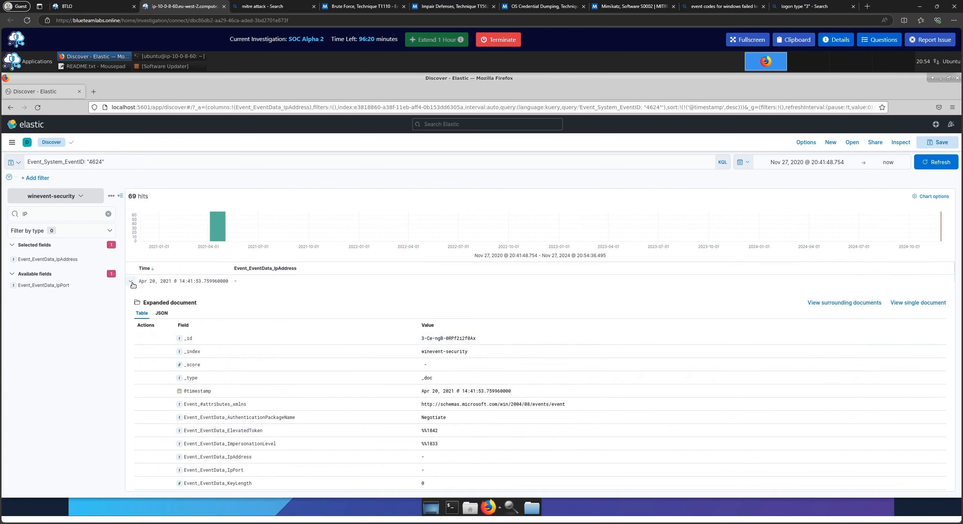
click(132, 282)
scroll(280, 364, down, 1)
scroll(281, 365, down, 10)
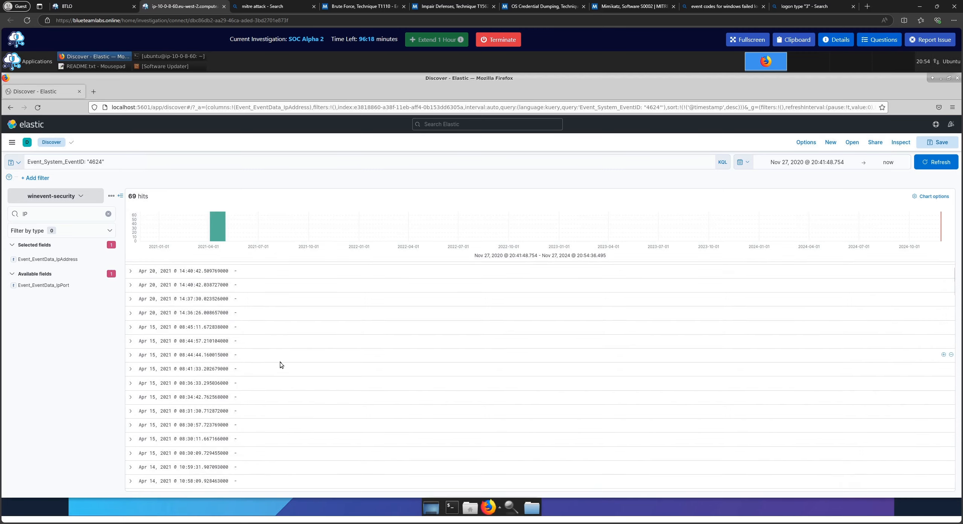
scroll(280, 364, down, 5)
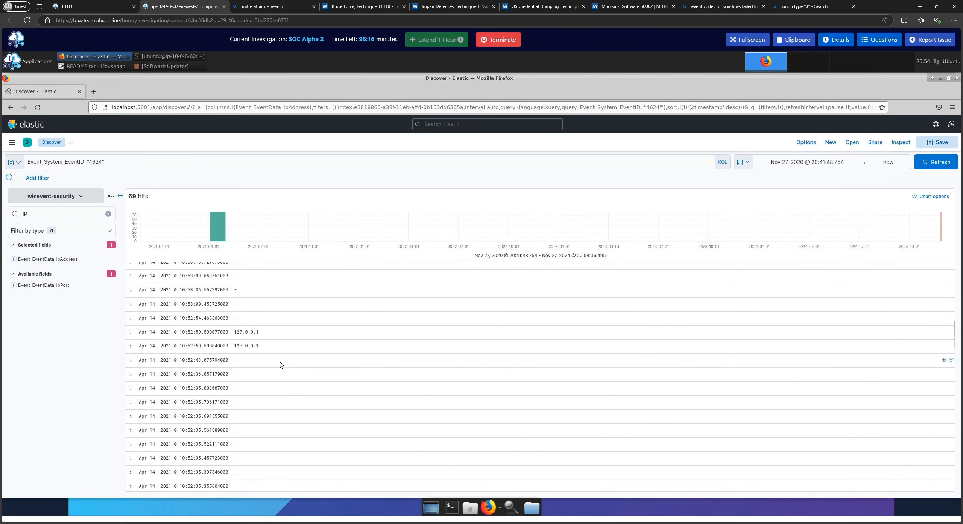
scroll(282, 365, down, 7)
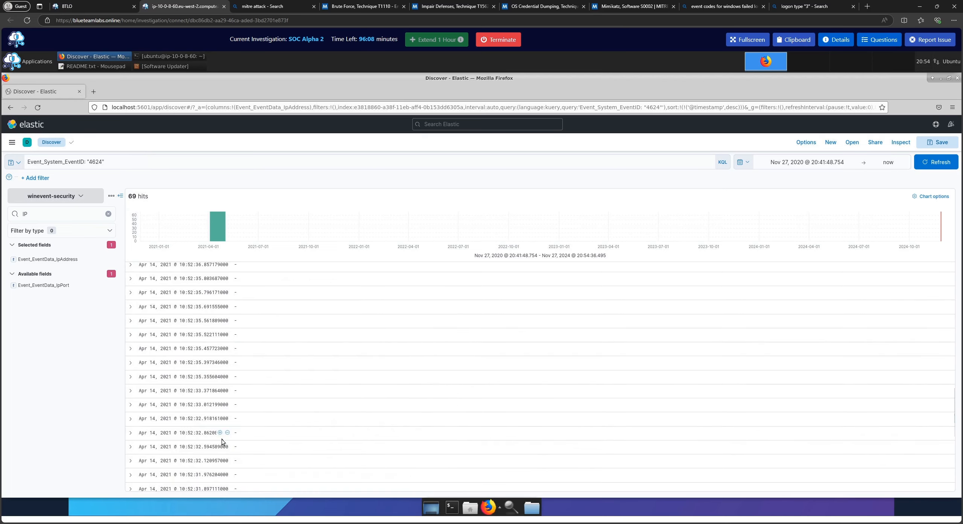
scroll(222, 441, up, 10)
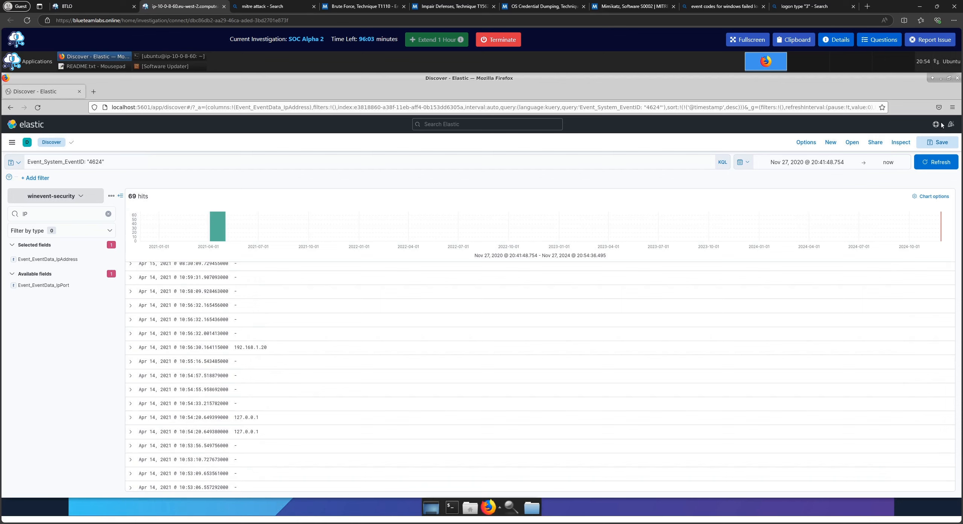
click(861, 45)
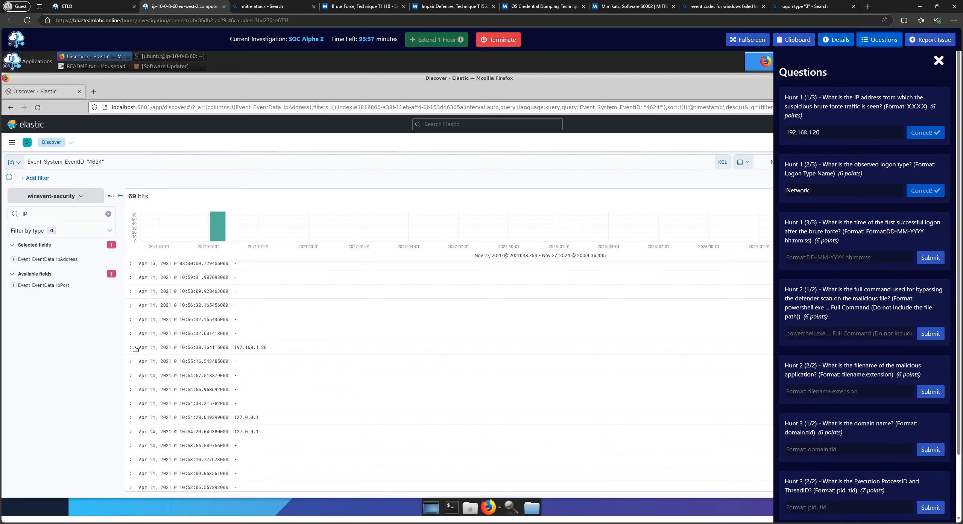
click(833, 253)
text(14-04)
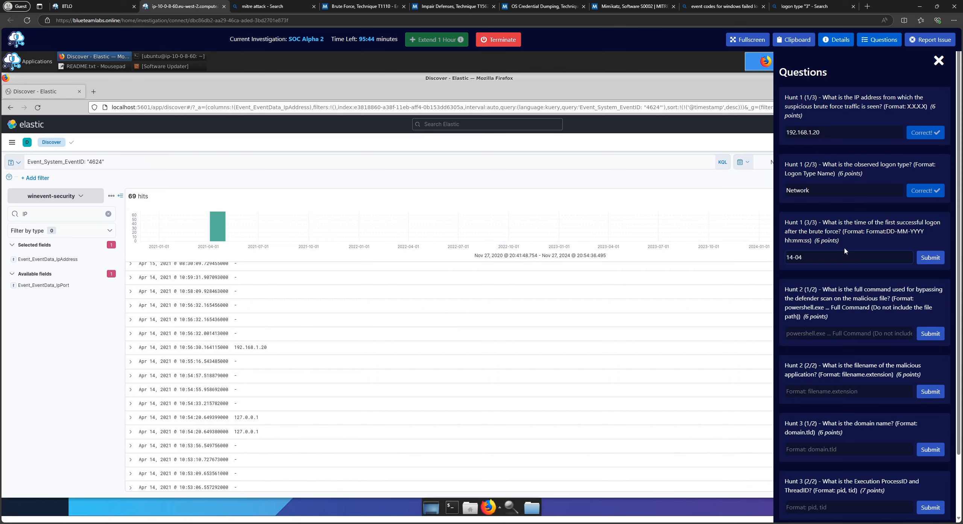
text(-2021 )
text(10:56:30)
key(Return)
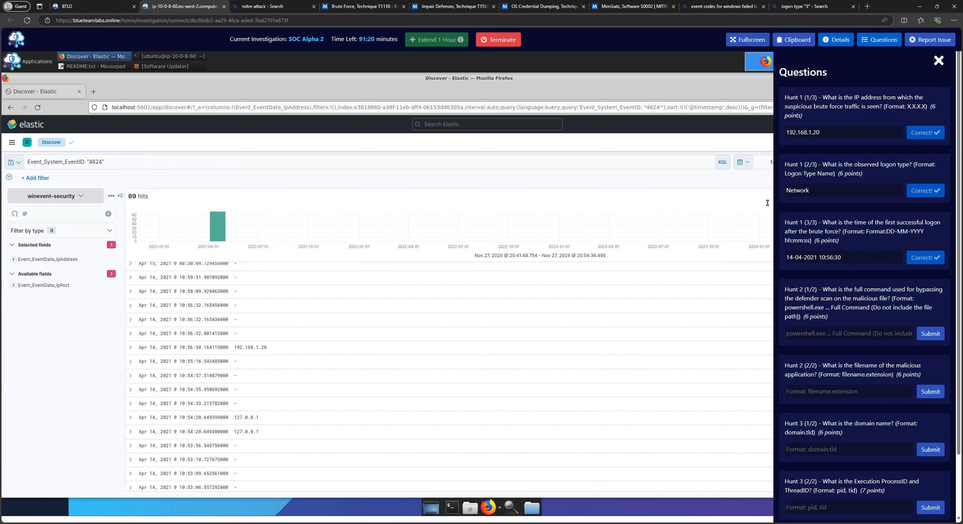
Step: Read the Hunt 2 (1/2) question about the full command used for bypassing the Defender scan
scroll(804, 296, down, 1)
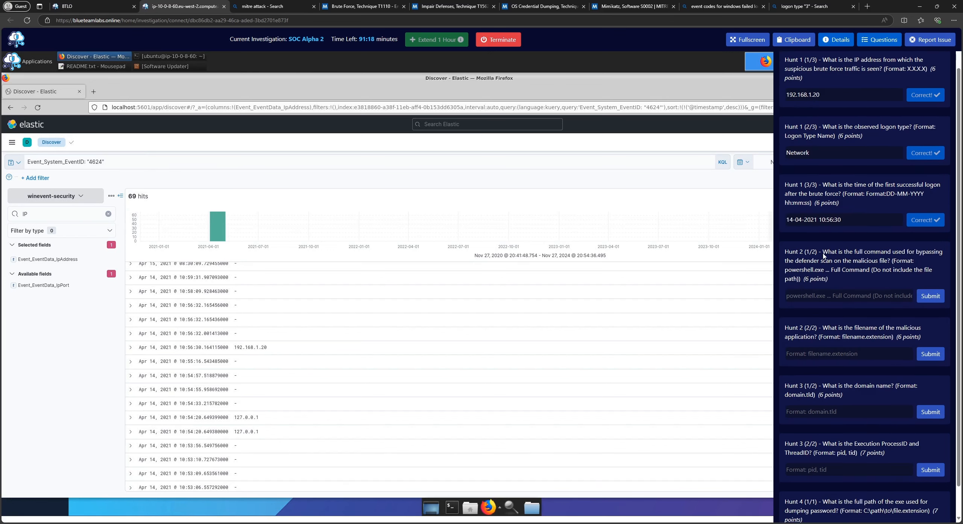
drag(823, 255, 929, 256)
click(863, 263)
Step: Search the web for windows defender exclusions powershell, examine the Add-MpPreference -ExclusionPath syntax, and return to the lab
click(798, 7)
click(467, 22)
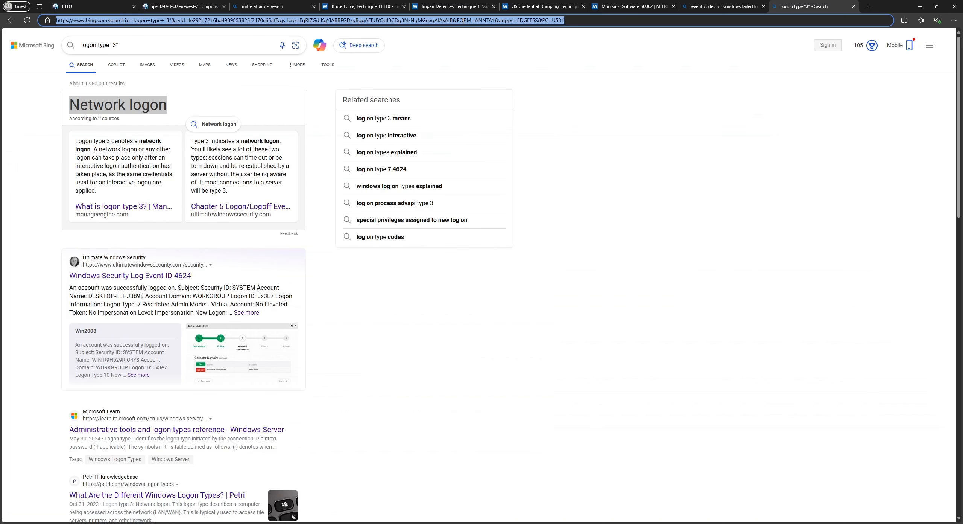
key(BackSpace)
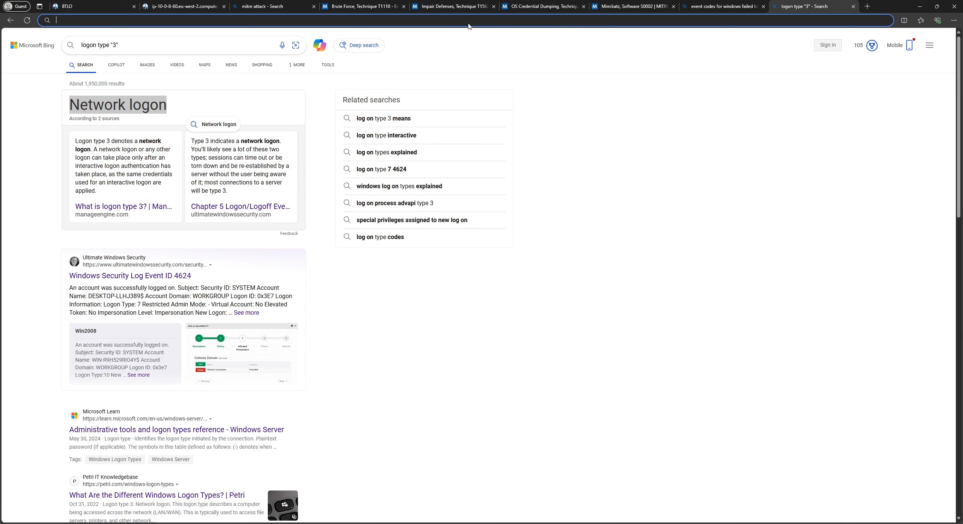
text(WIndow)
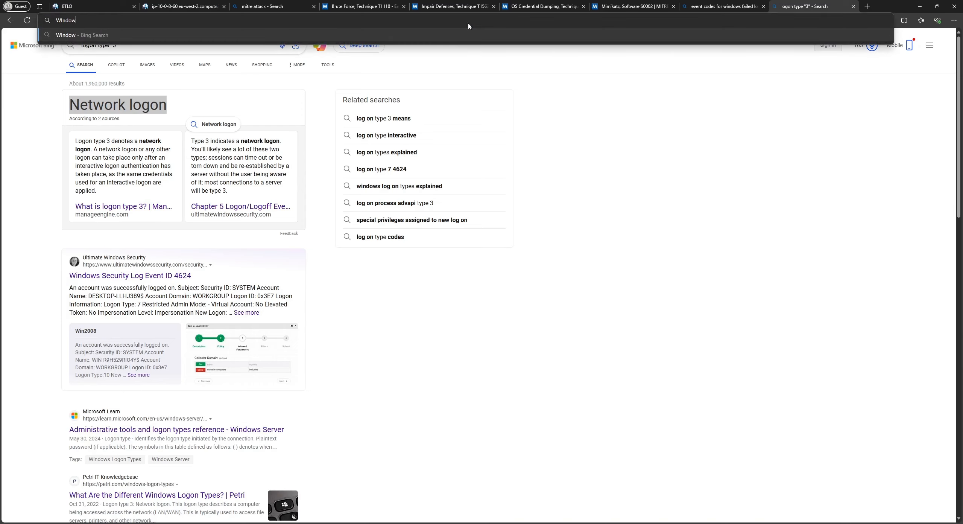
text(s Defender)
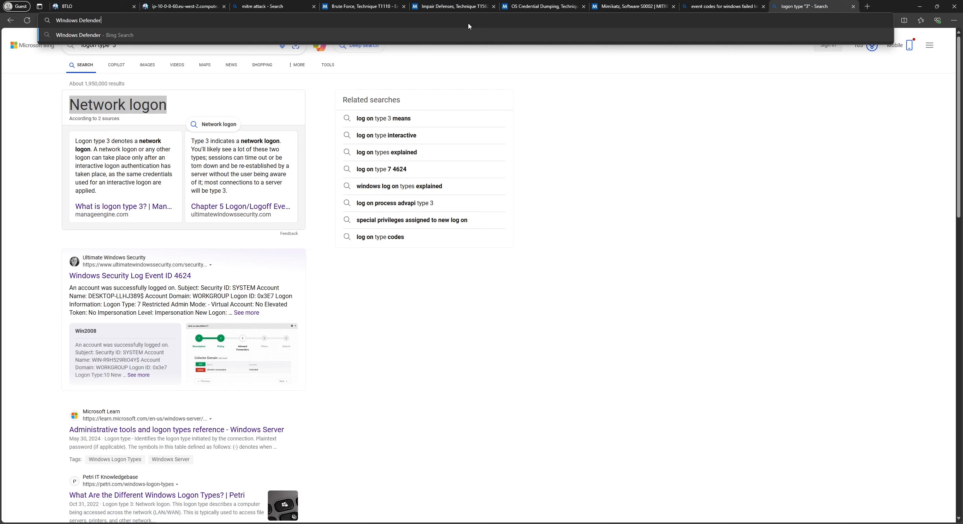
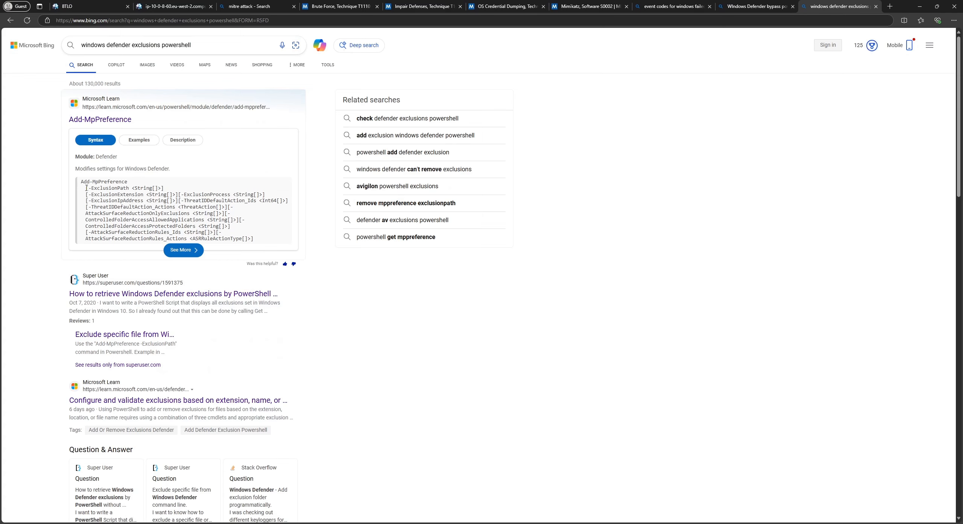
drag(89, 188, 129, 188)
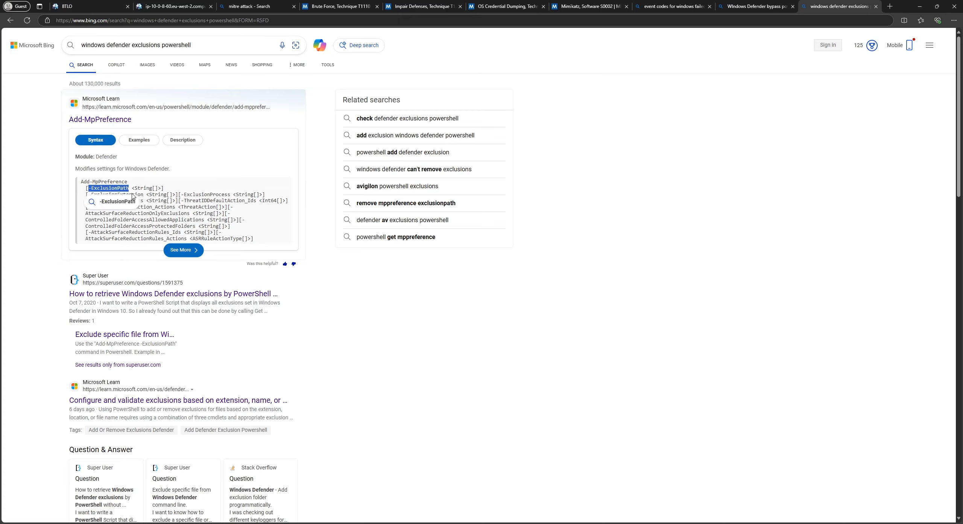
click(174, 6)
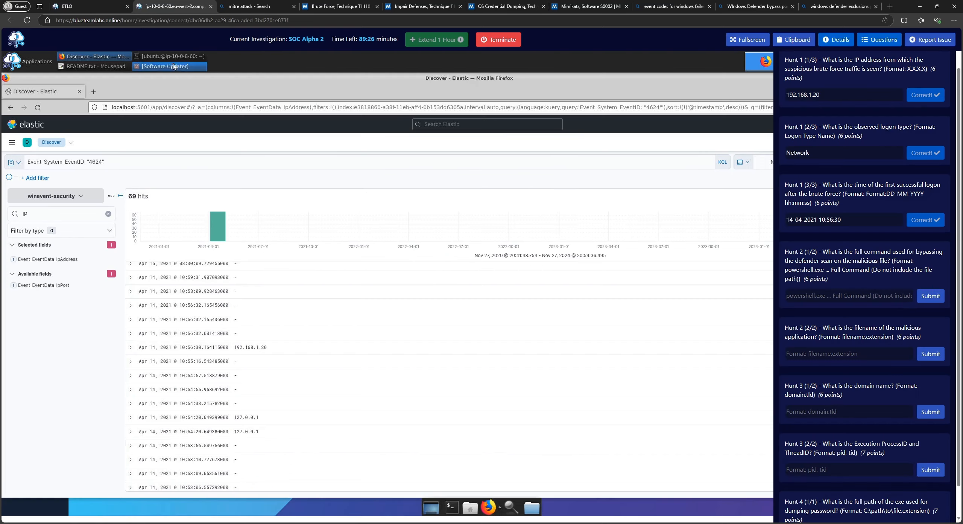
Step: Check the H2 Windows Defender Bypass source in README.txt and change the index pattern to winevent-powershell
click(95, 67)
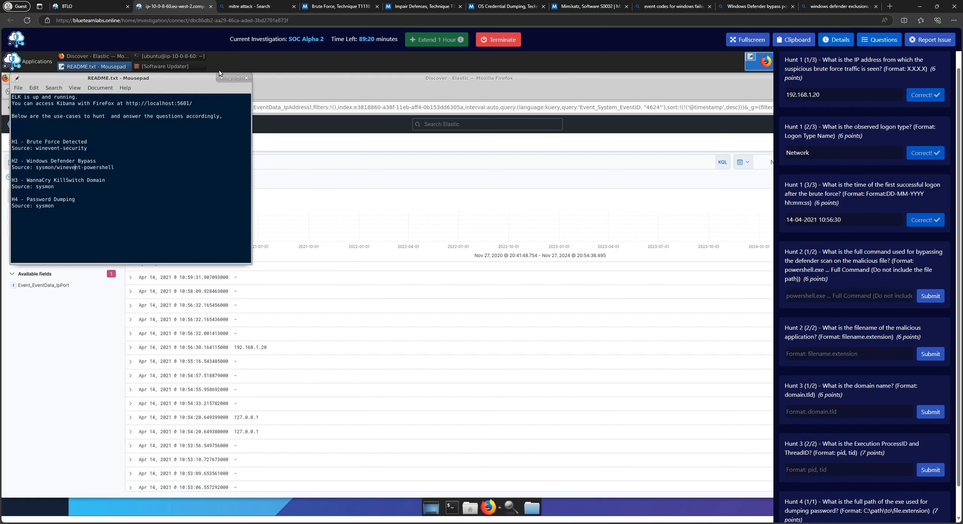
click(229, 78)
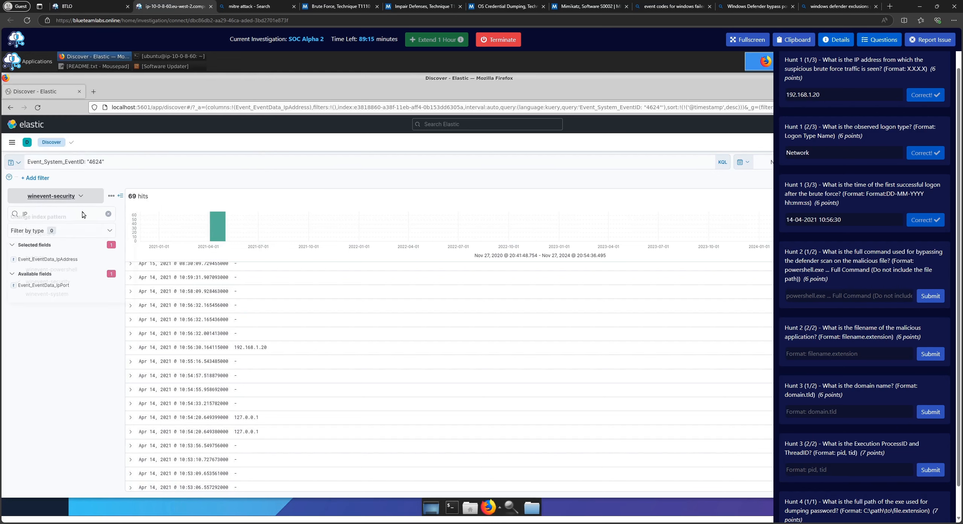
click(81, 196)
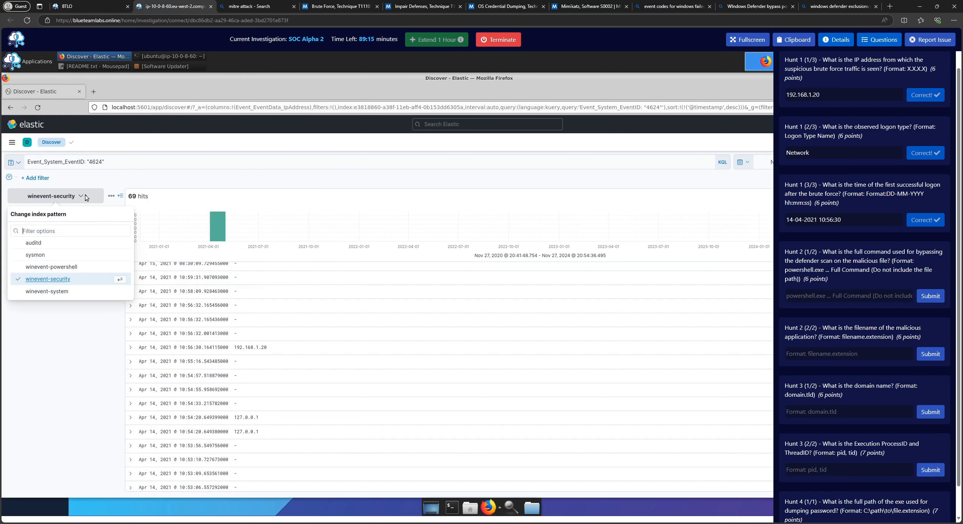
click(41, 268)
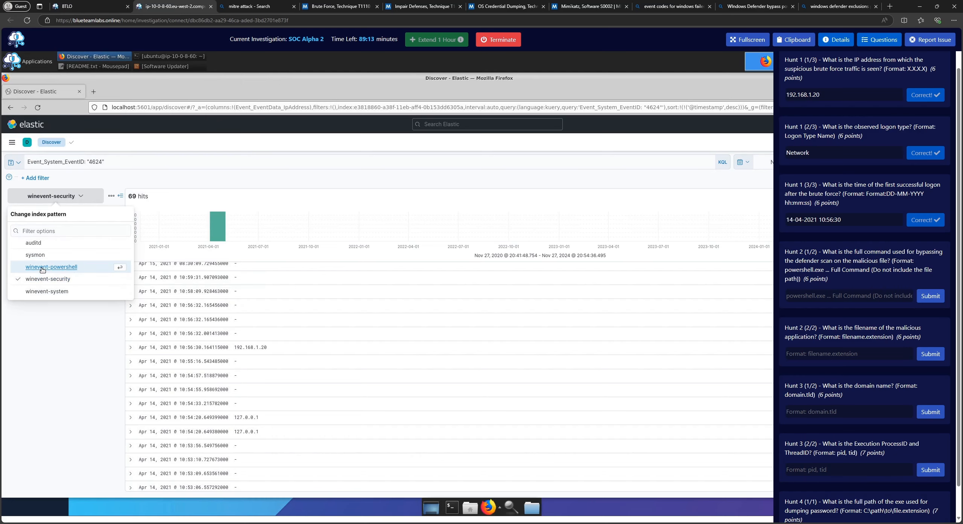
Step: Clear the Event_System_EventID query and remove the IP filter from the field name list
click(111, 161)
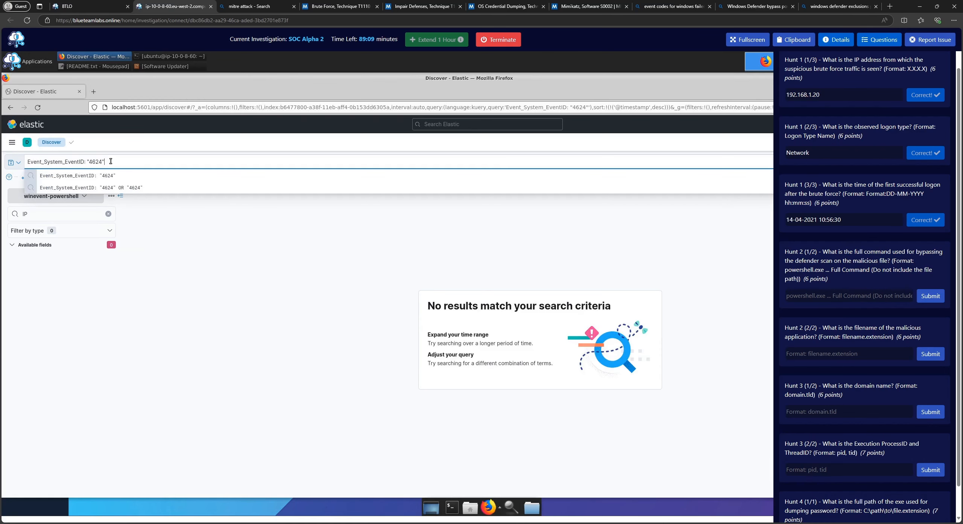
key(BackSpace)
key(BackSpace)
key(BackSpace)
key(BackSpace)
key(BackSpace)
key(BackSpace)
key(BackSpace)
key(BackSpace)
key(BackSpace)
key(BackSpace)
key(BackSpace)
key(BackSpace)
key(BackSpace)
key(BackSpace)
key(BackSpace)
key(BackSpace)
key(BackSpace)
key(BackSpace)
key(BackSpace)
key(BackSpace)
key(BackSpace)
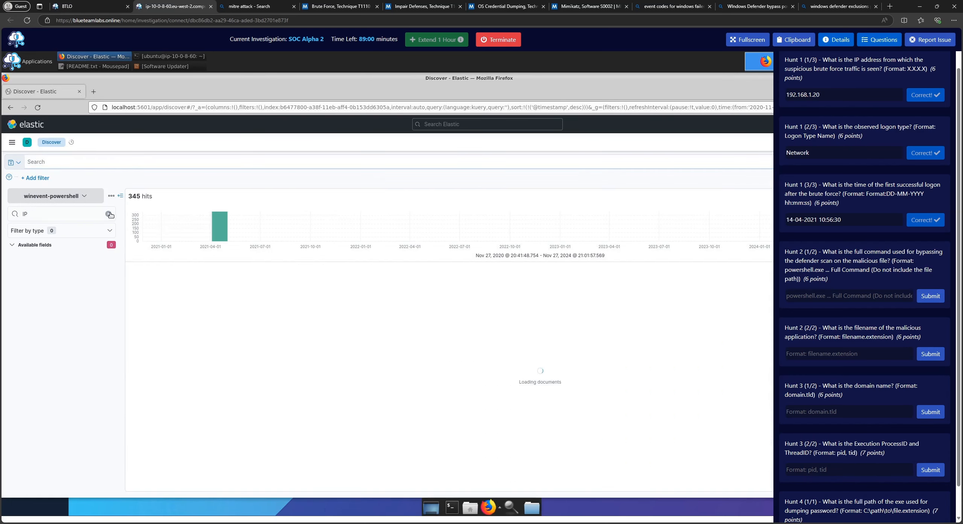
click(109, 214)
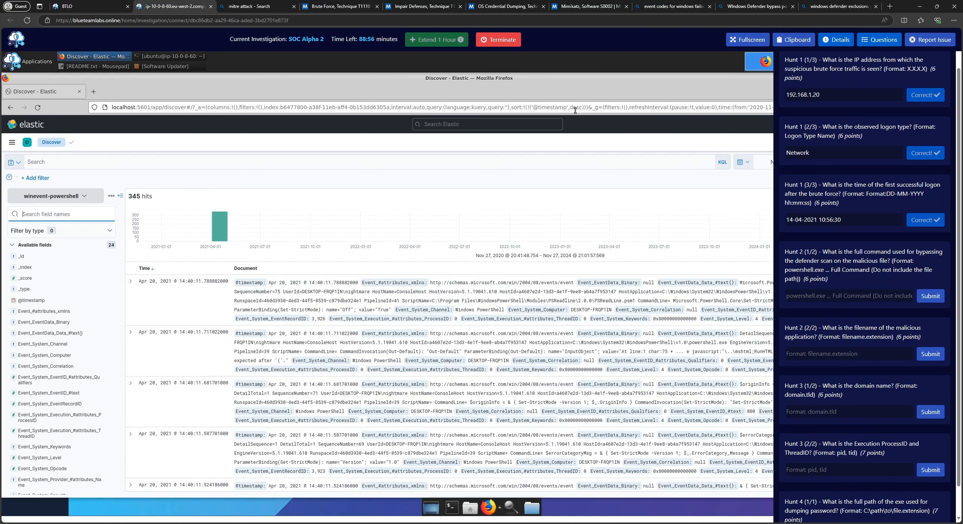
Step: Copy ExclusionPath from the Bing results on Defender exclusions and replace the lab clipboard's old text with it
click(172, 160)
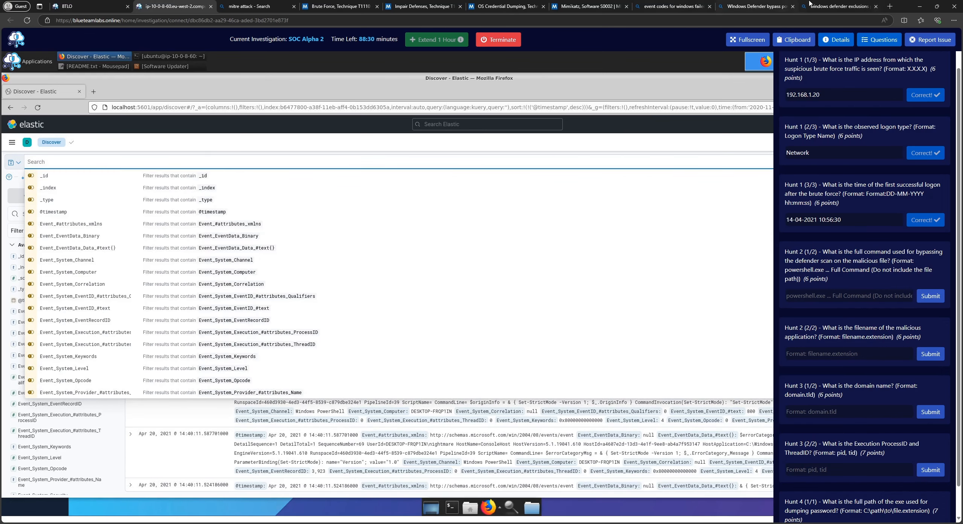
click(809, 3)
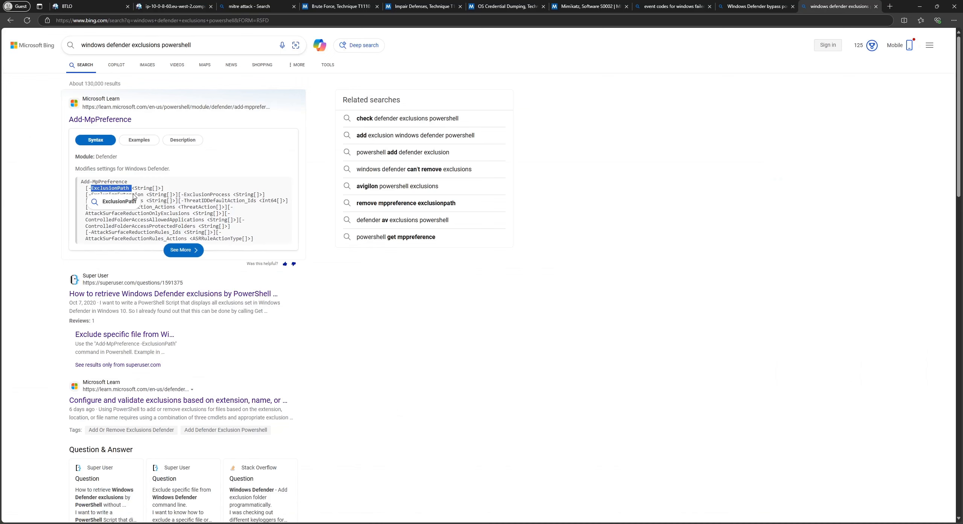
click(173, 6)
click(793, 39)
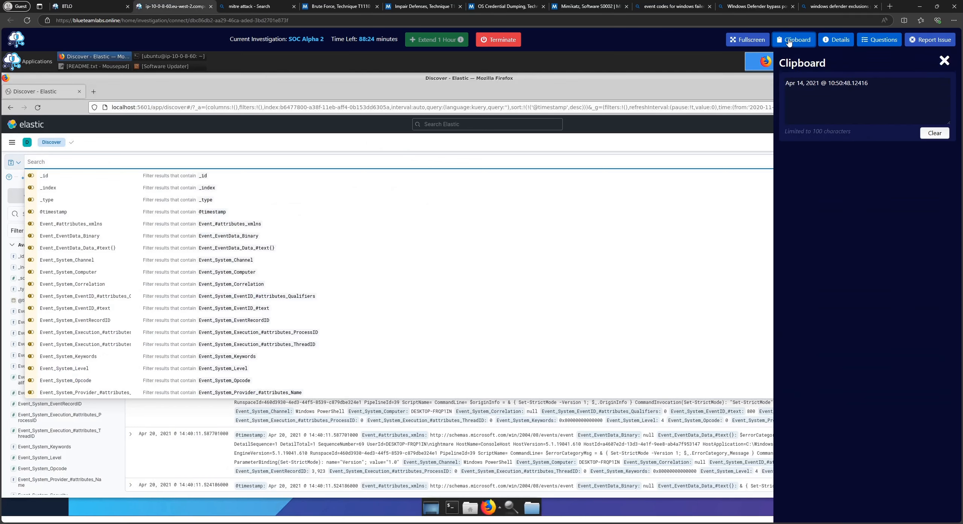
click(814, 97)
triple_click(815, 80)
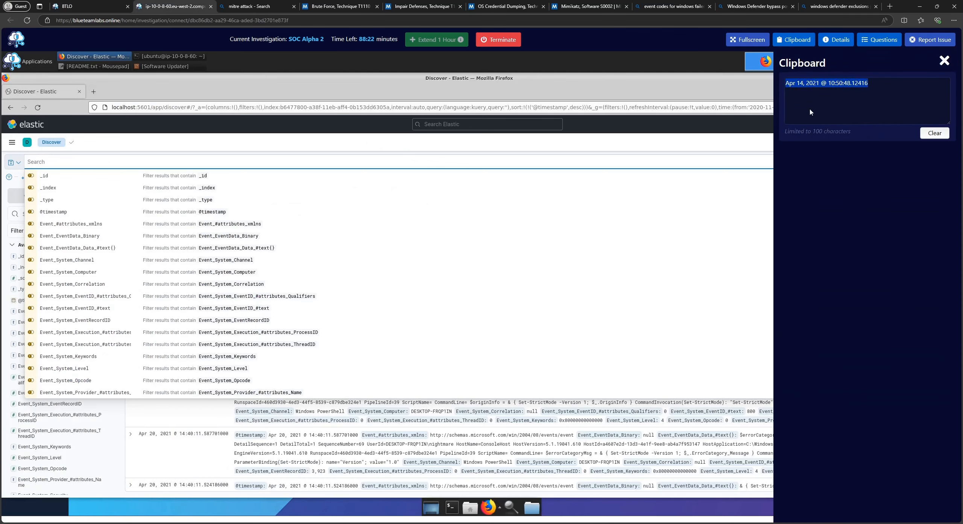
click(944, 60)
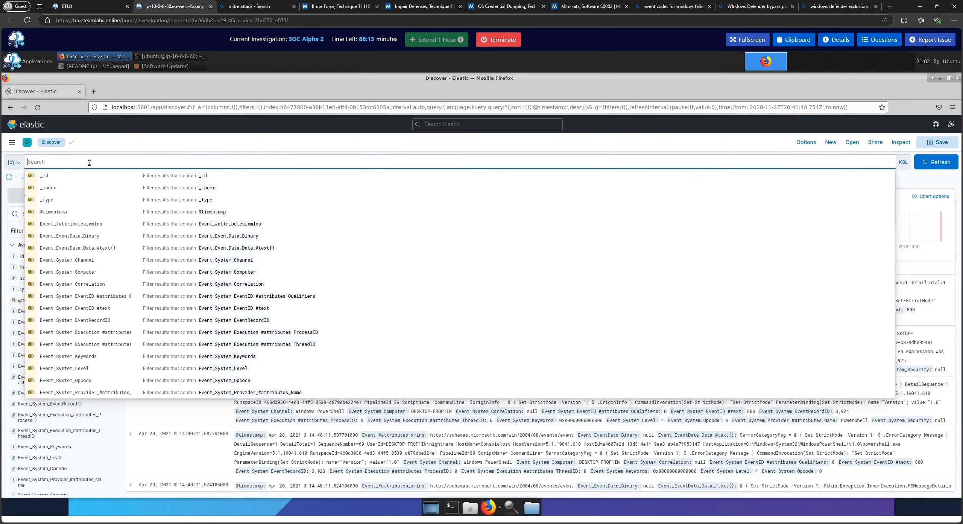
Step: Query the winevent-powershell events for "*-ExclusionPath"
text(")
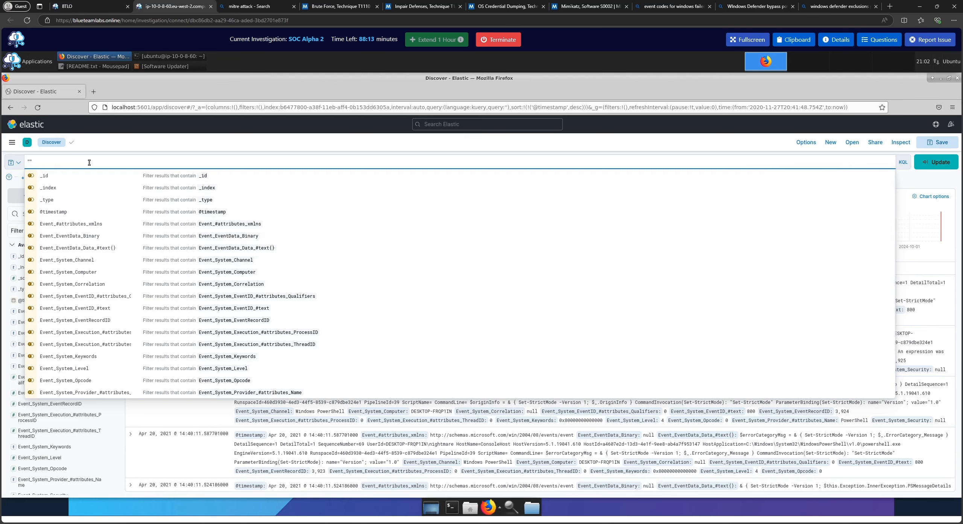
text(ExclusionPath)
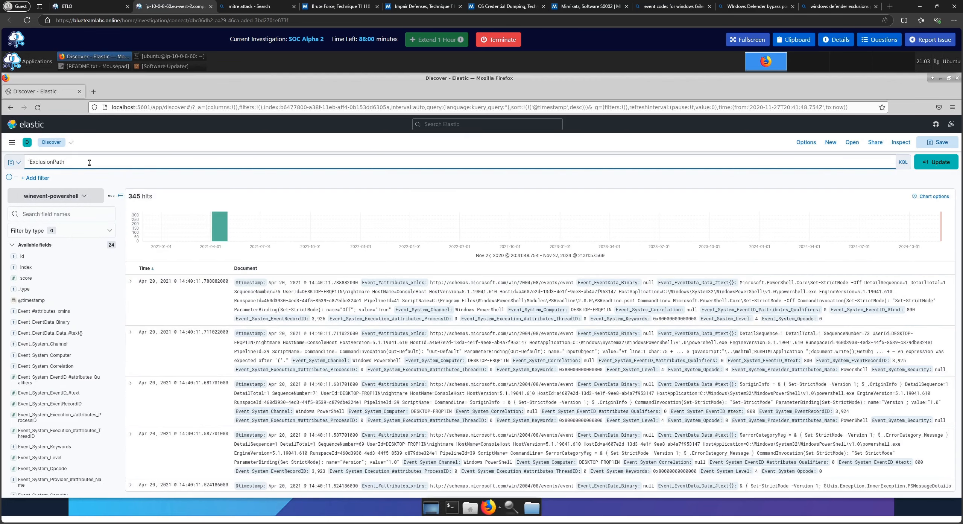
text(-)
text(*)
key(Return)
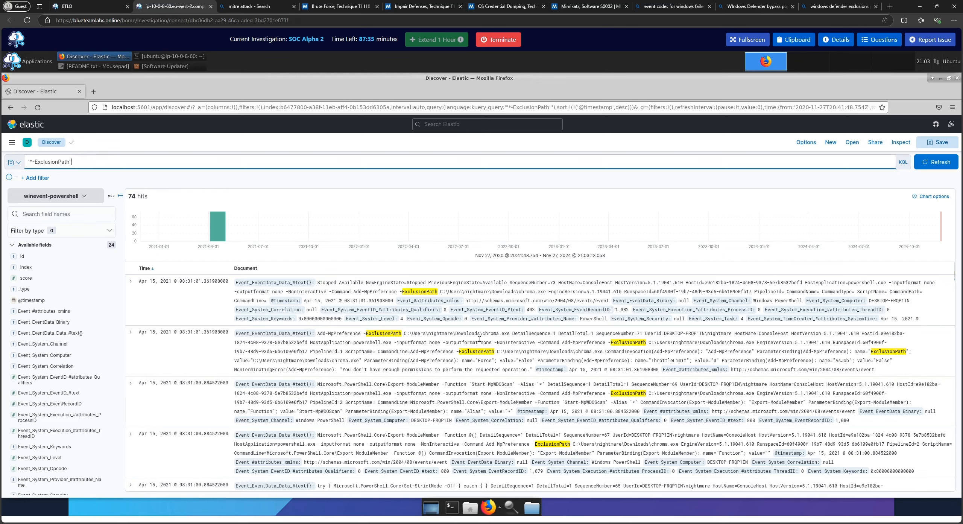
Step: Try Add-MpPreference -ExclusionPath as the answer to Hunt 2 (1/2)
click(880, 41)
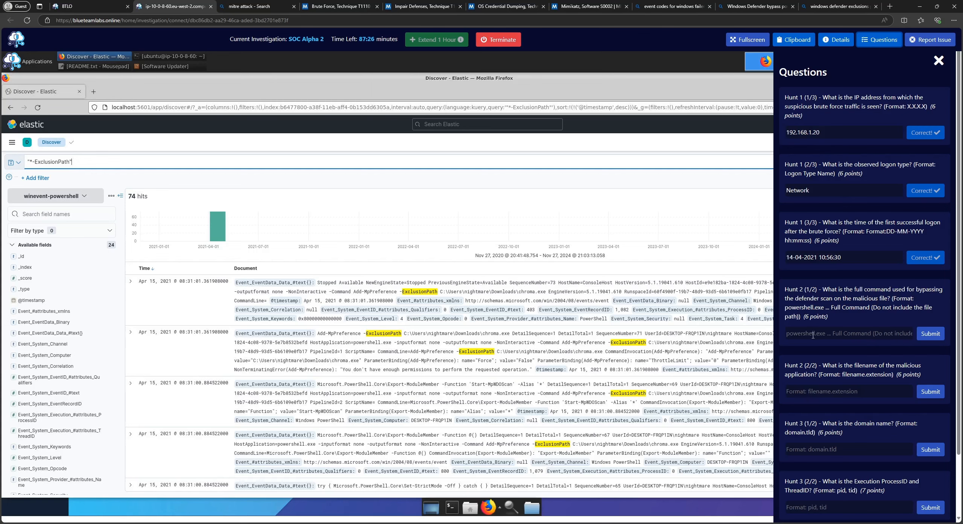
click(789, 334)
click(939, 62)
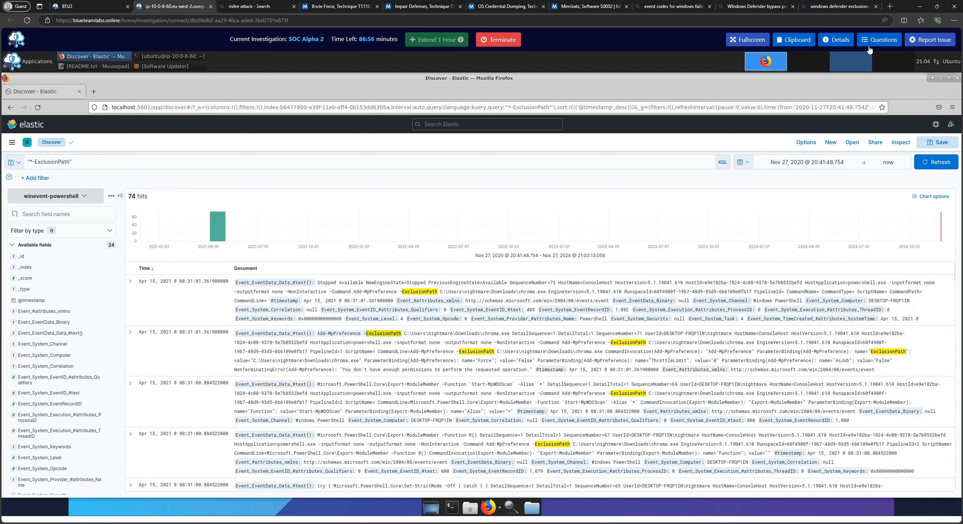
click(871, 41)
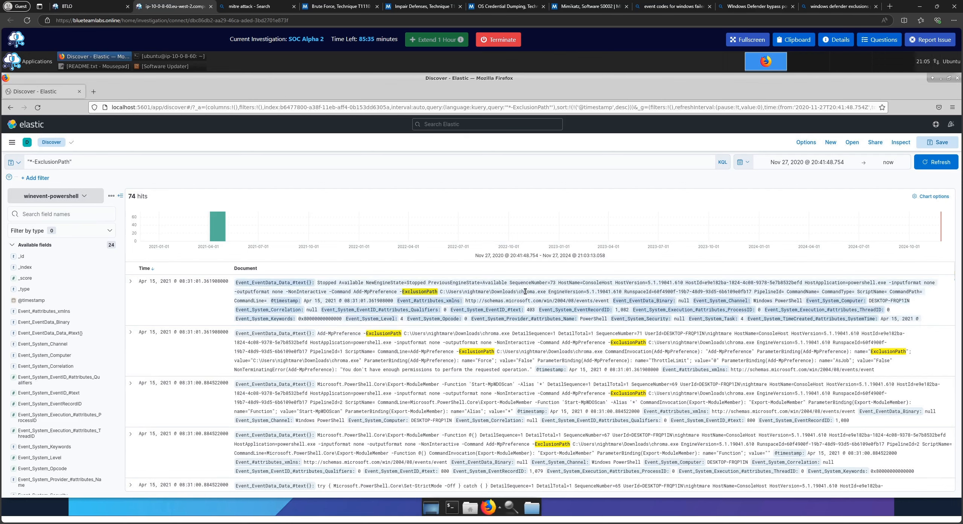
Step: Copy chroma.exe from the first event's exclusion path and submit it as the answer to Hunt 2 (2/2)
drag(520, 291, 544, 292)
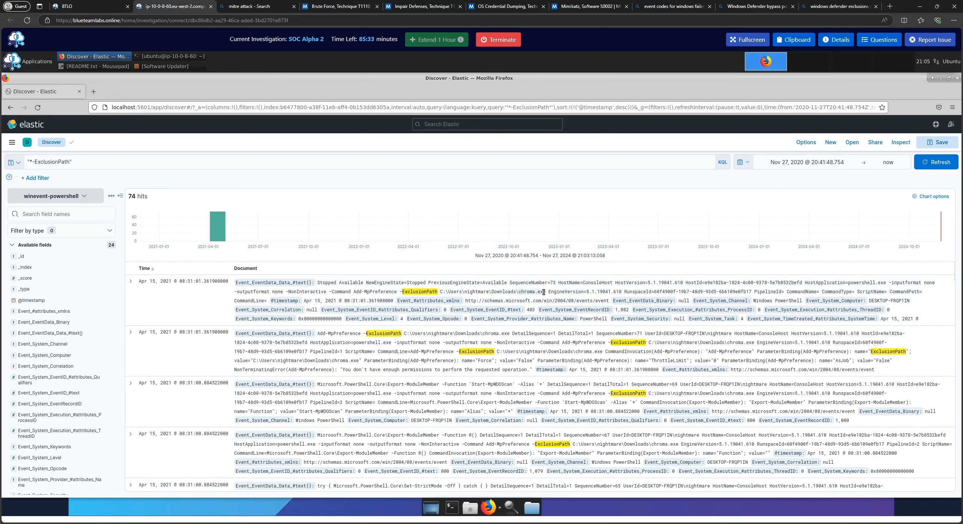
right_click(546, 292)
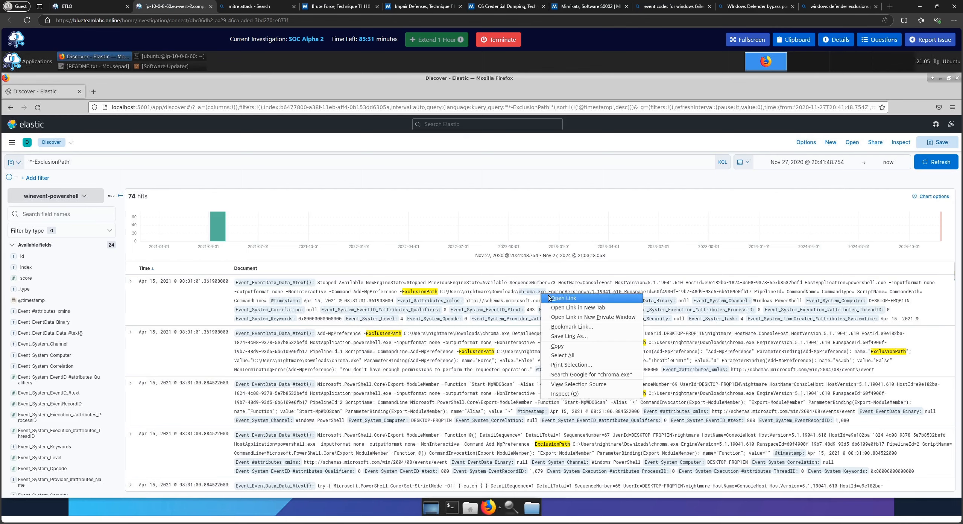
click(560, 346)
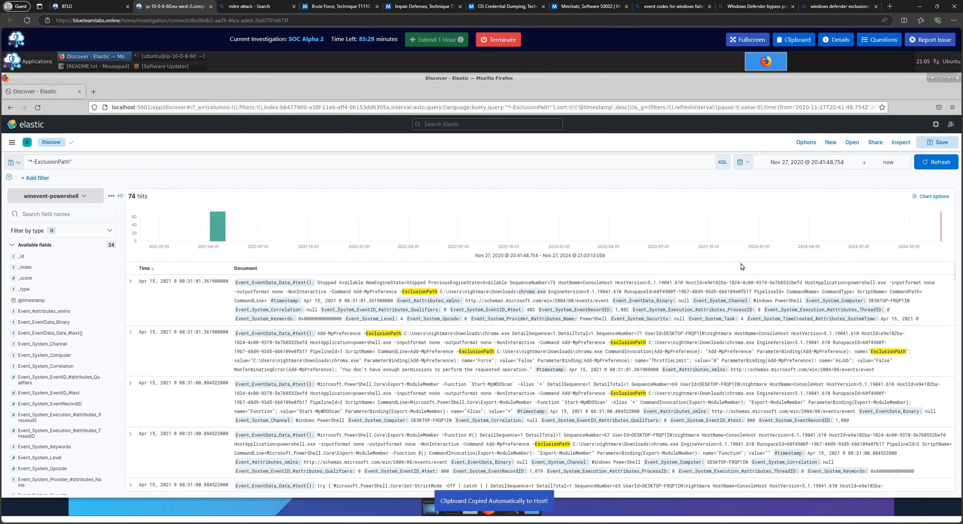
click(888, 39)
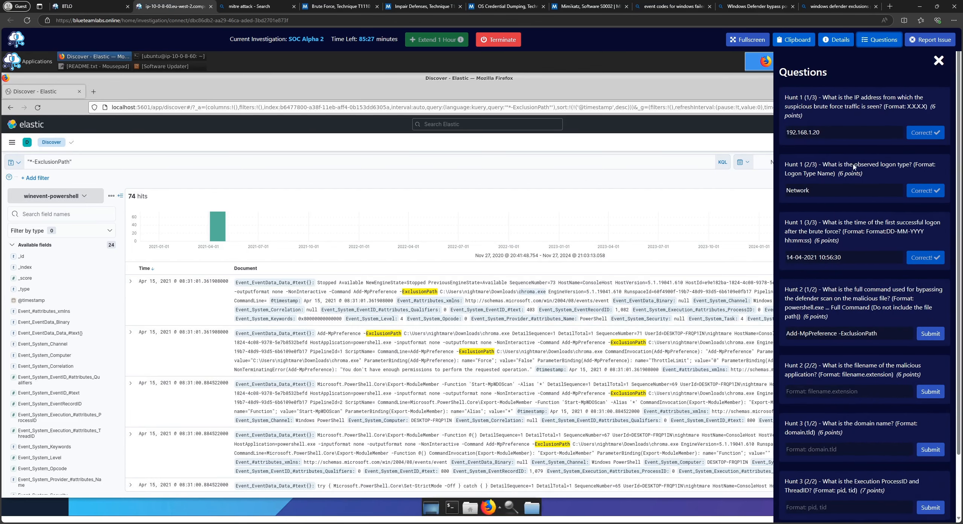
click(823, 393)
key(ctrl+v)
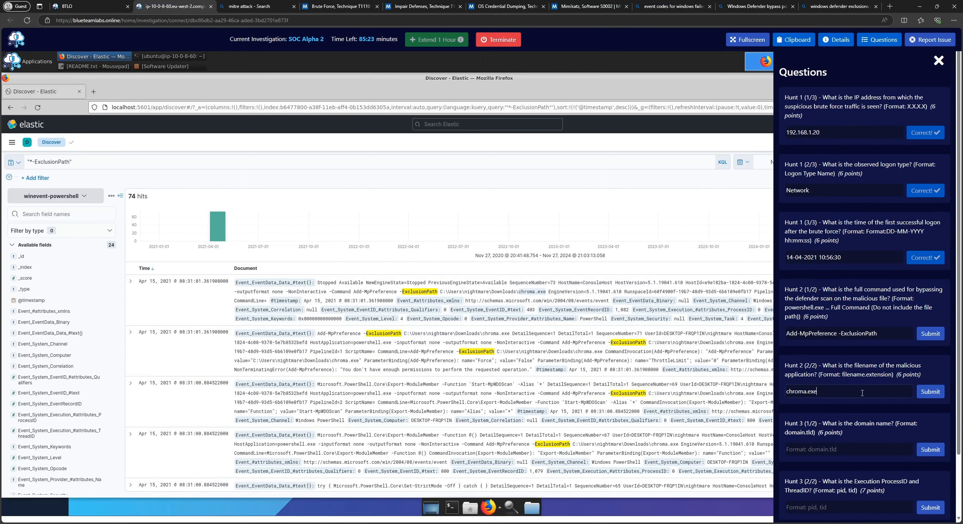
click(931, 393)
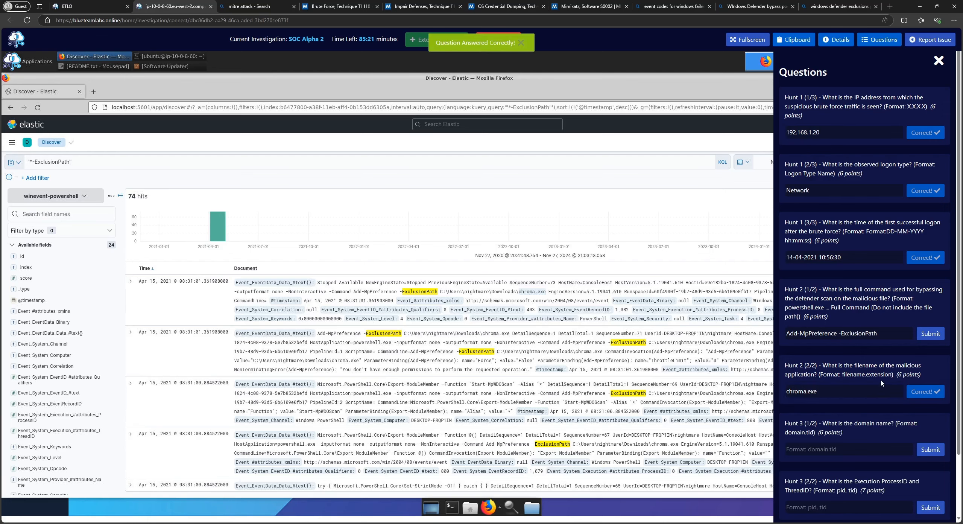
Step: Replace the Hunt 2 (1/2) draft with the first event's command from powershell.exe through -ExclusionPath, without the file path, and submit it
drag(883, 336, 819, 335)
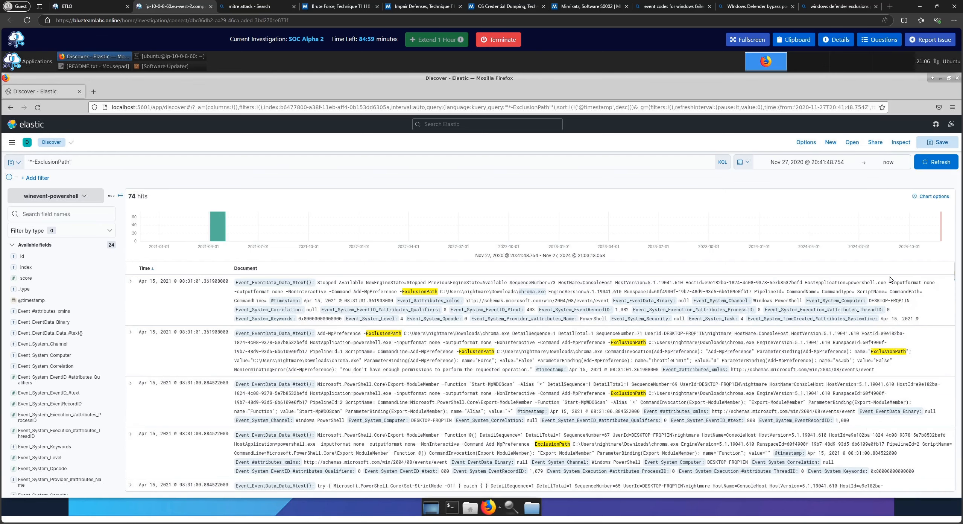
click(848, 282)
drag(909, 282, 343, 294)
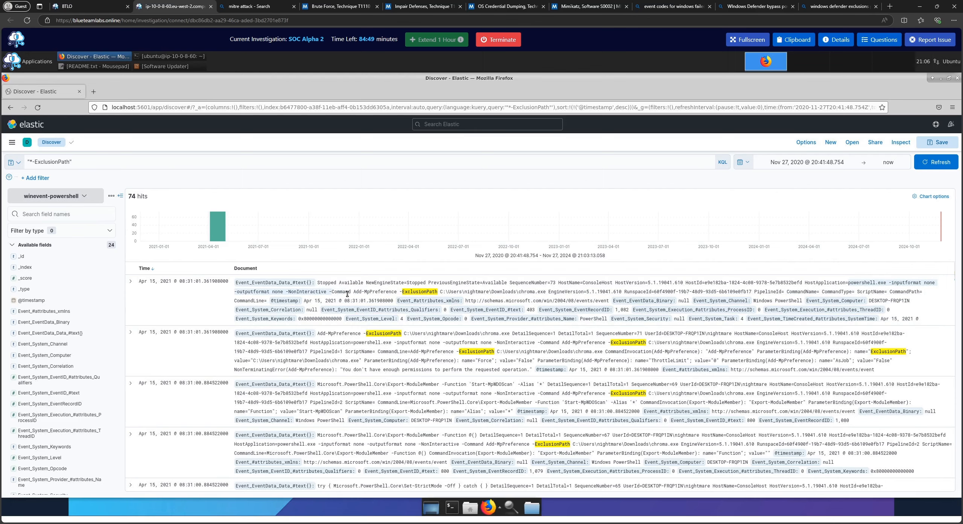
right_click(430, 291)
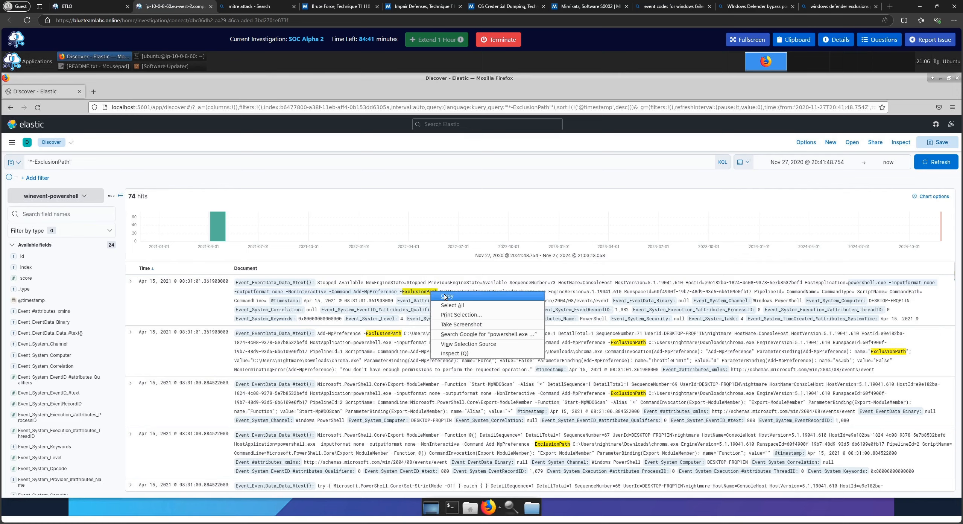
click(443, 296)
click(879, 40)
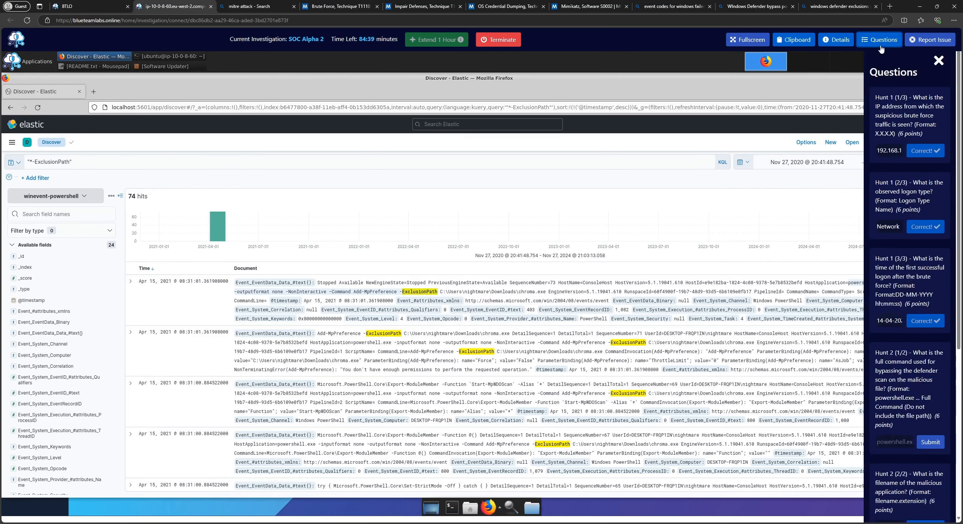
click(929, 333)
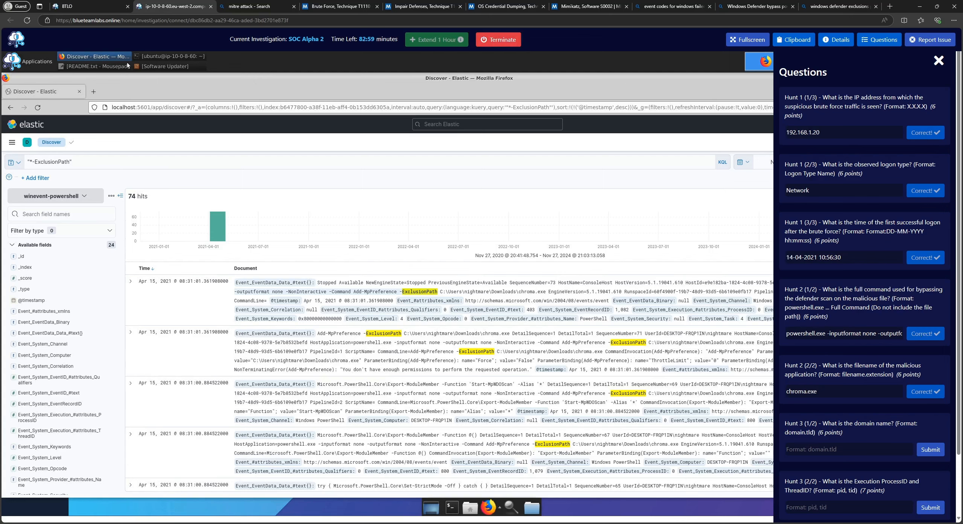
Step: Read the H3 WannaCry KillSwitch Domain entry in README.txt and the Hunt 3 (1/2) question about the domain name
click(83, 67)
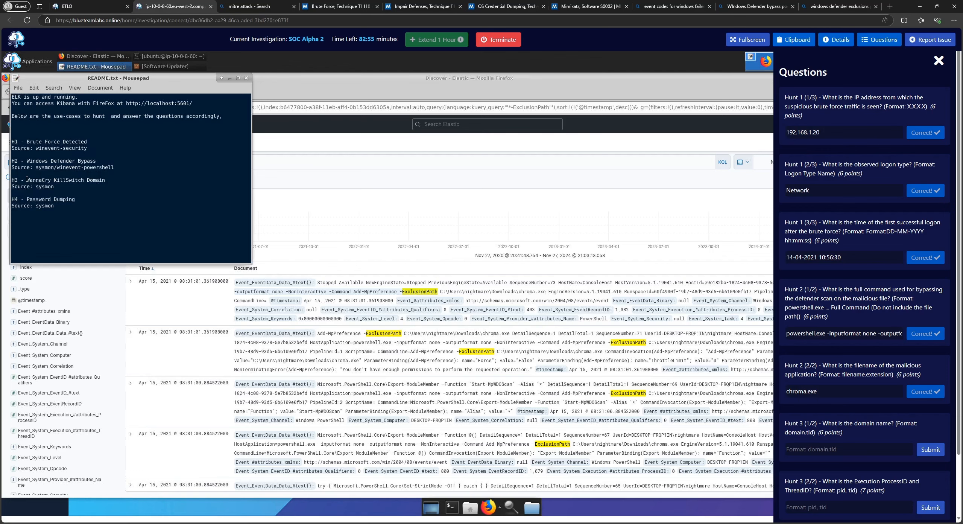
drag(27, 179, 108, 178)
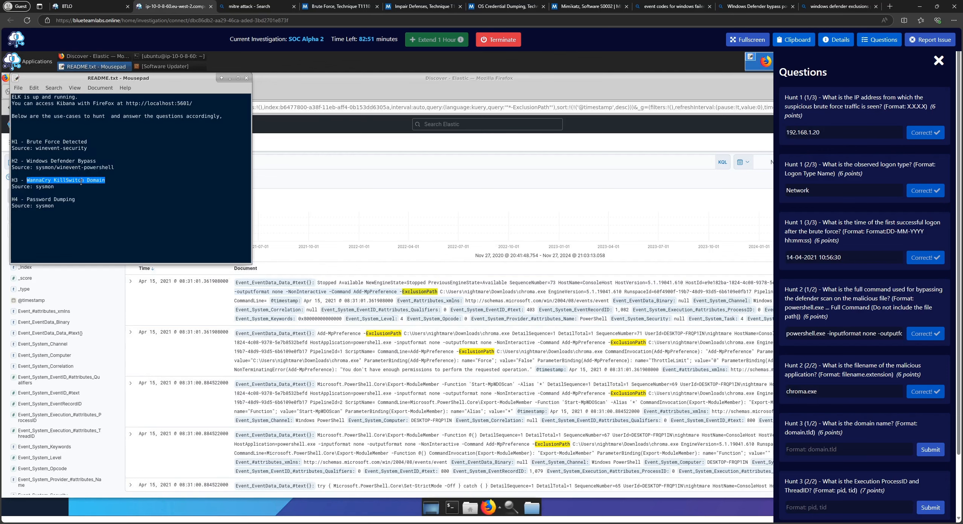
drag(201, 84, 504, 133)
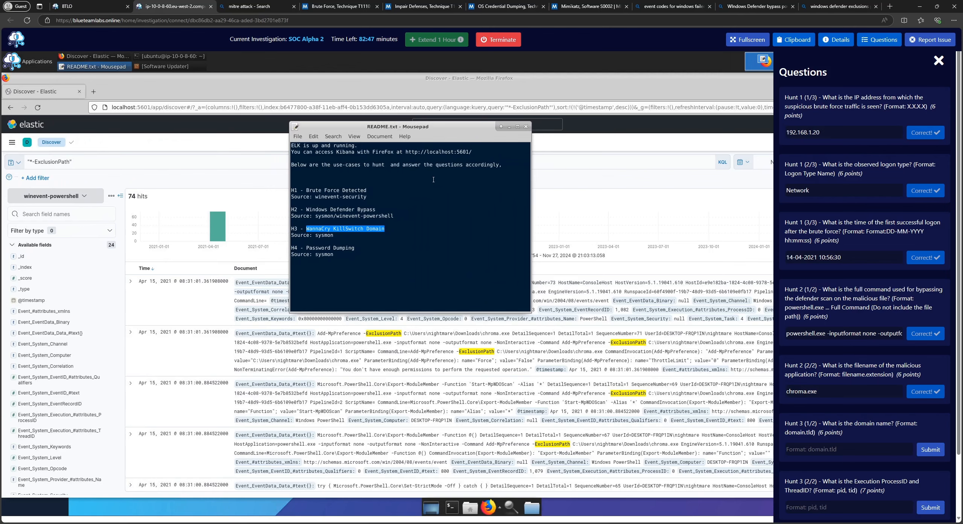
click(509, 126)
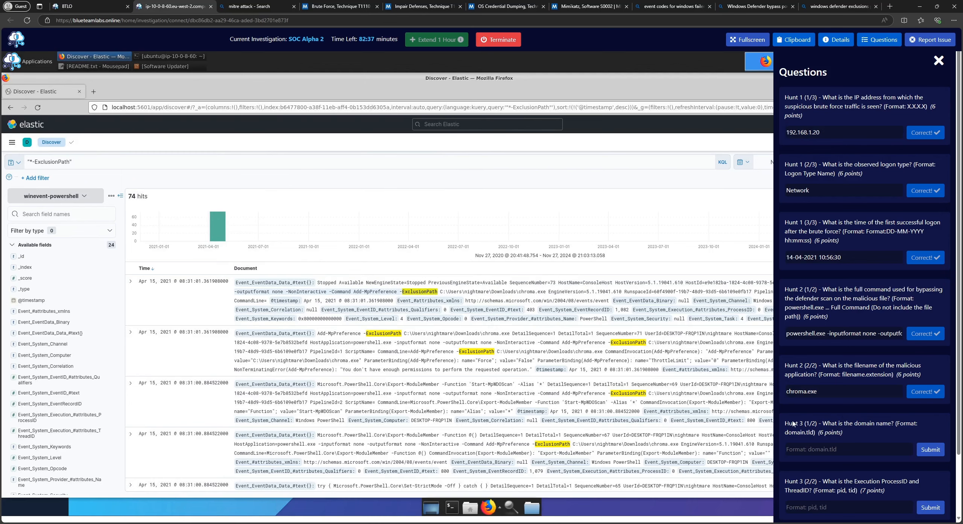
drag(793, 423, 848, 430)
click(873, 434)
drag(789, 435, 802, 434)
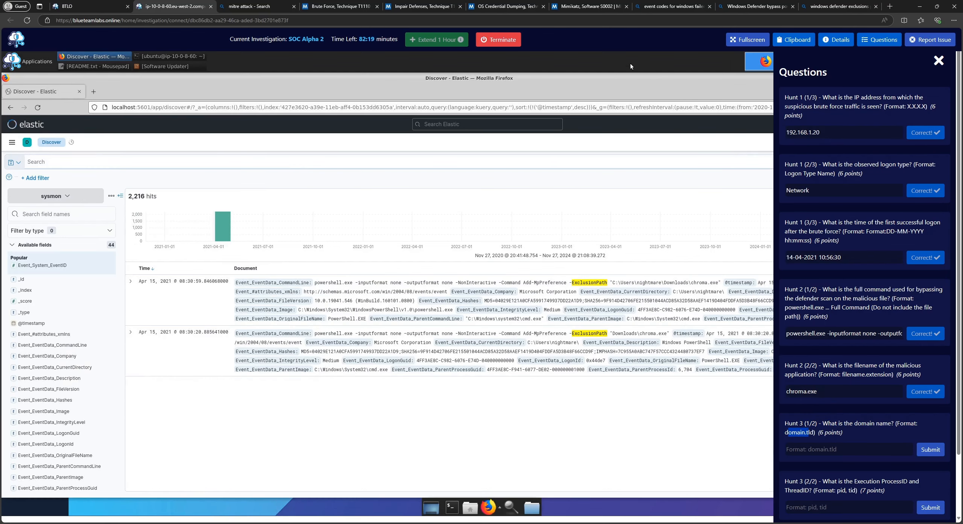
Step: Switch to the Bing tab about Windows Defender exclusions and search the web for "sysmon dns code"
click(823, 7)
click(236, 46)
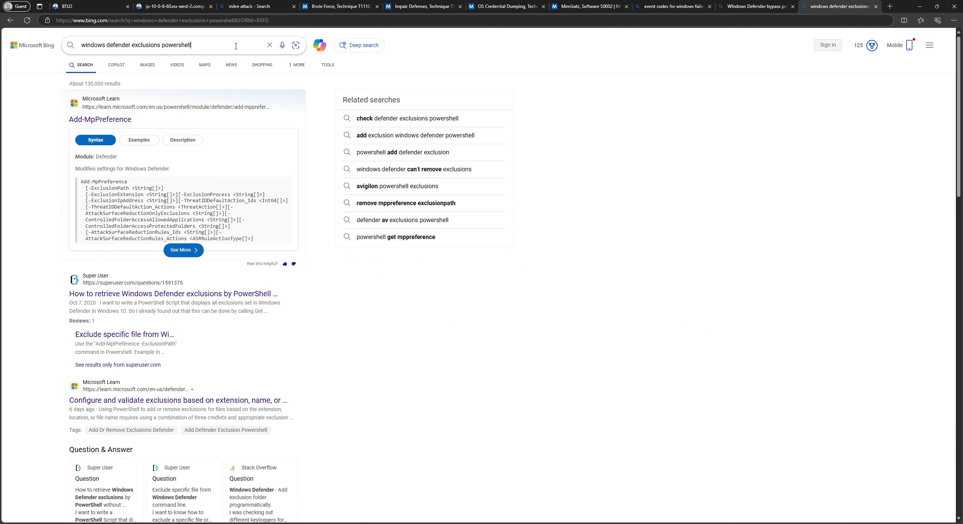
text(sys)
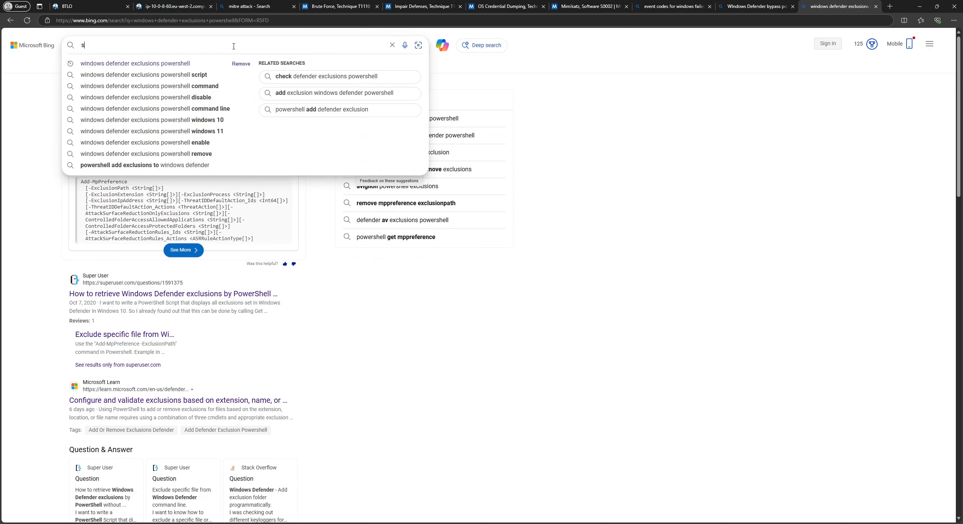
key(BackSpace)
text(m)
key(BackSpace)
key(BackSpace)
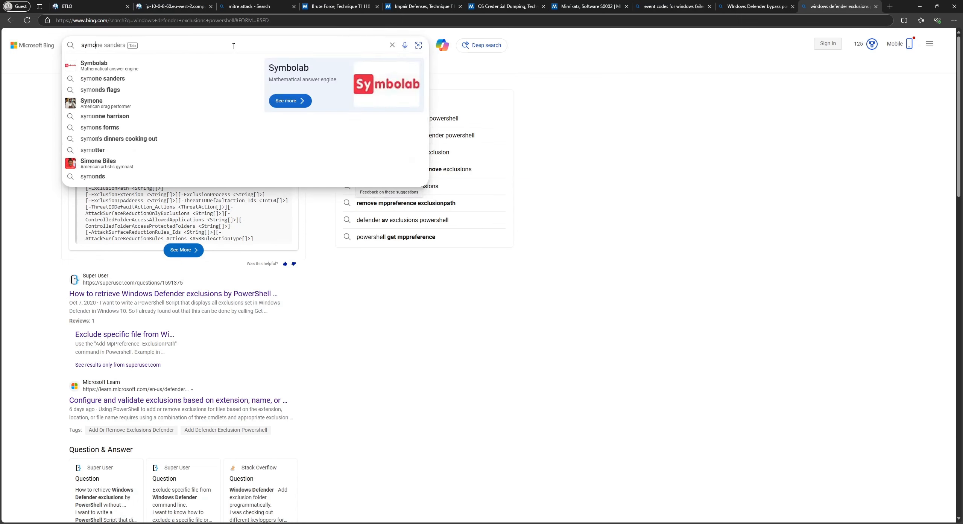
text(smon dns)
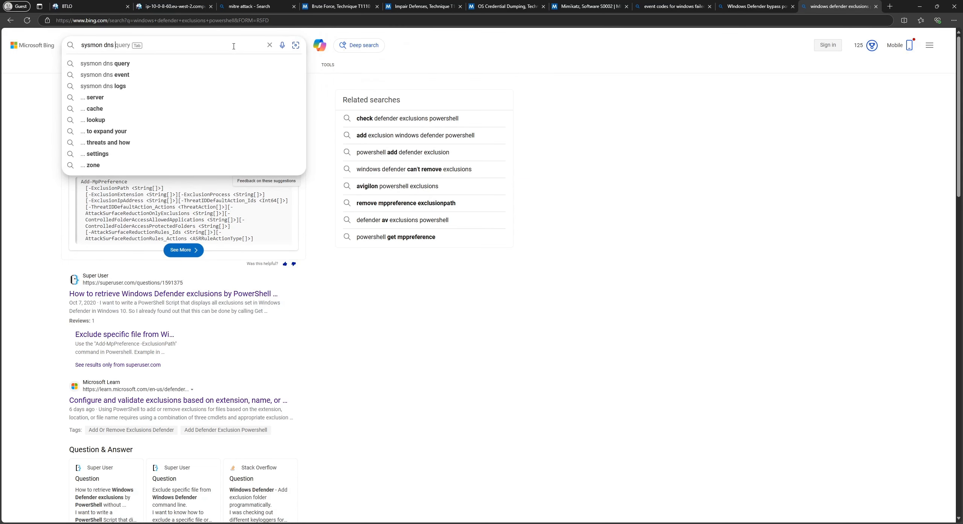
text( code)
key(Return)
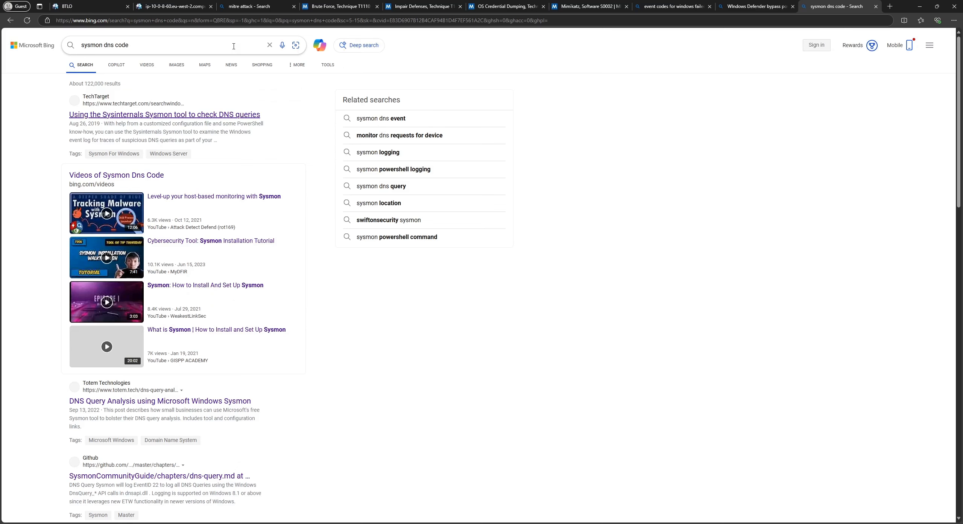
Step: Replace the web search with "sysmon security codes"
click(233, 46)
key(BackSpace)
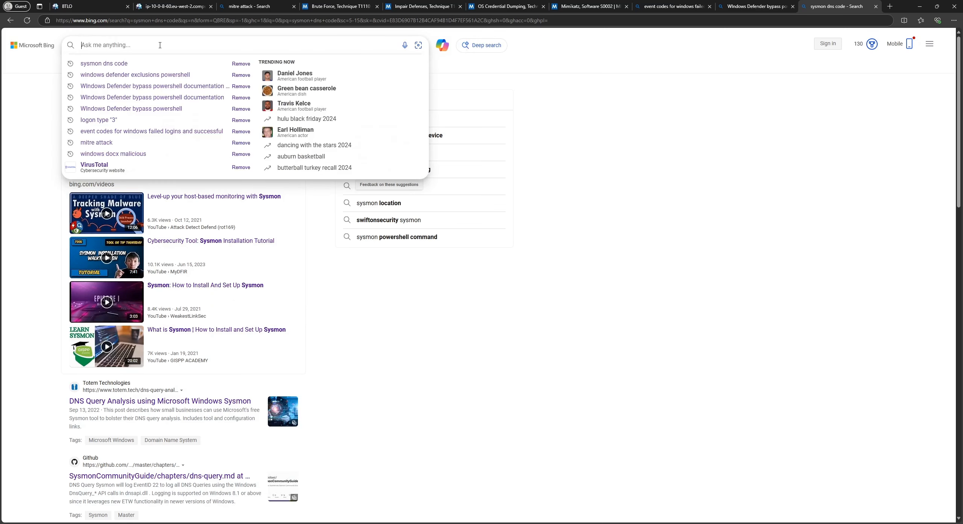
text(sysmon)
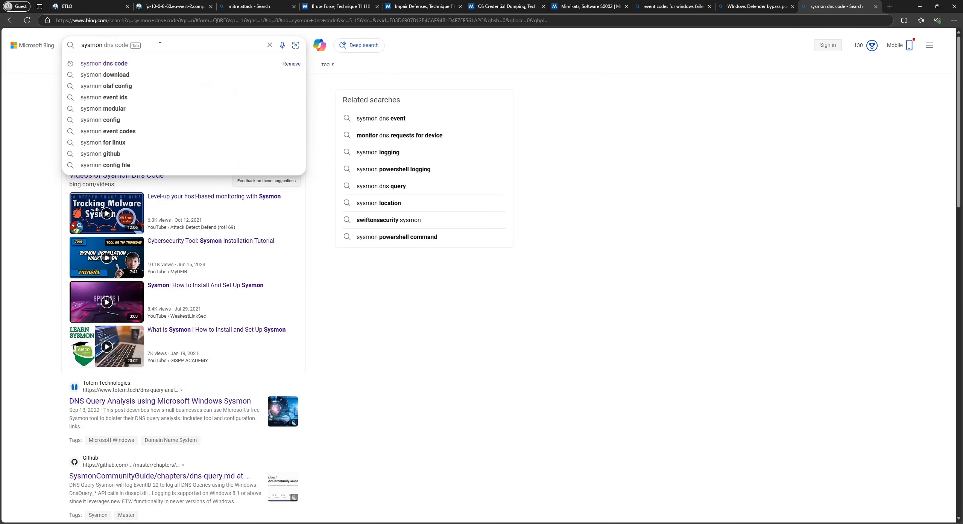
text( sec)
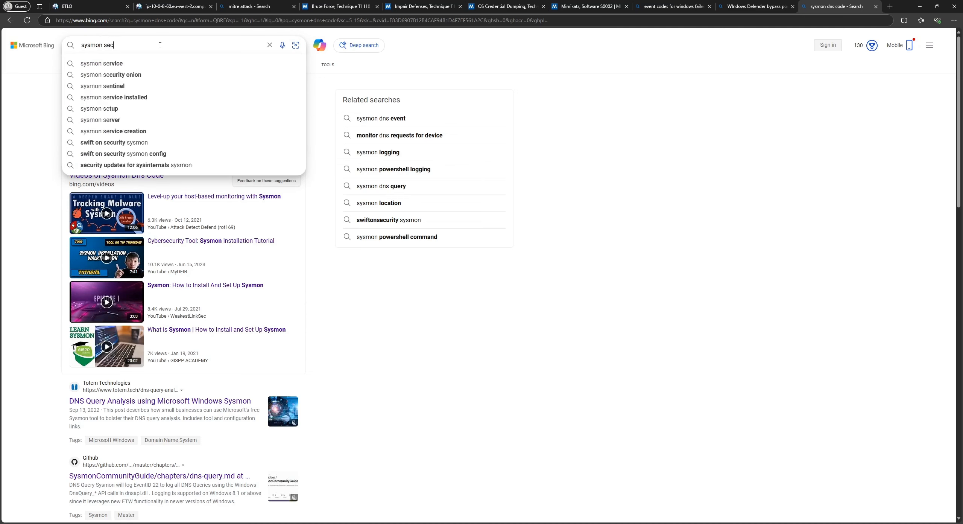
text(urity codes)
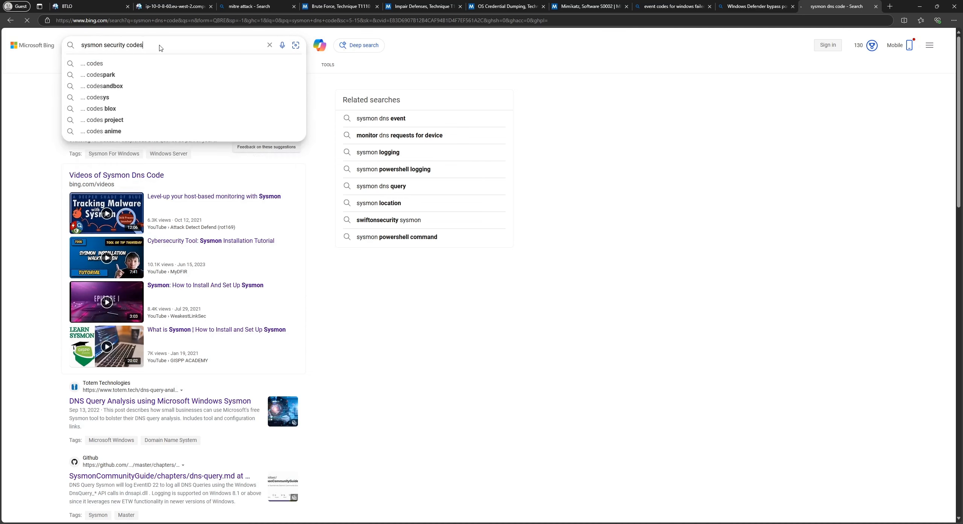
key(Return)
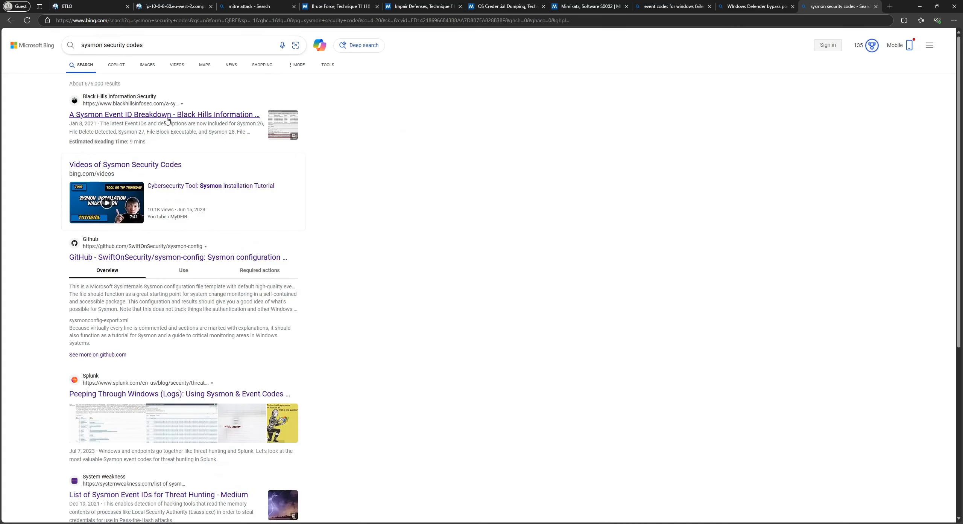
Step: Open the Black Hills Sysmon Event ID Breakdown article and find the section on the DNS event ID
click(168, 115)
scroll(226, 211, down, 7)
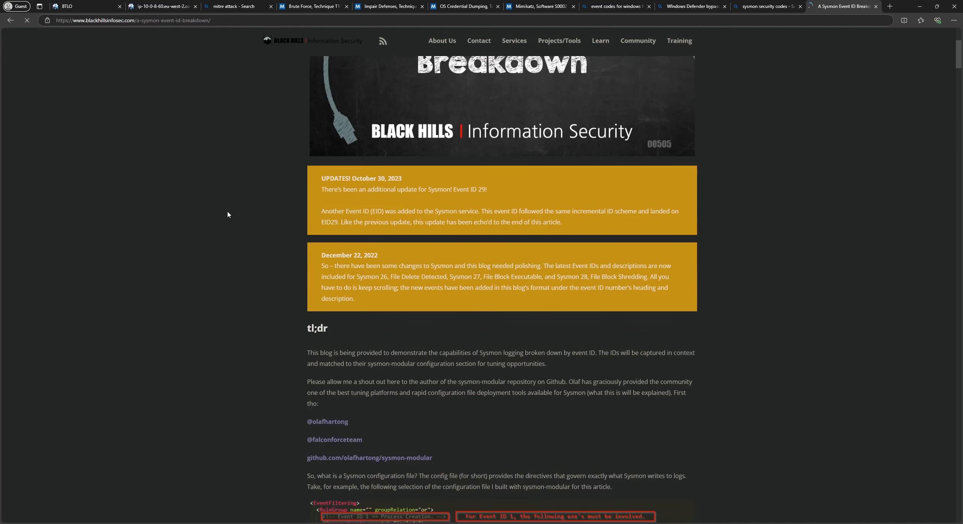
scroll(225, 215, down, 10)
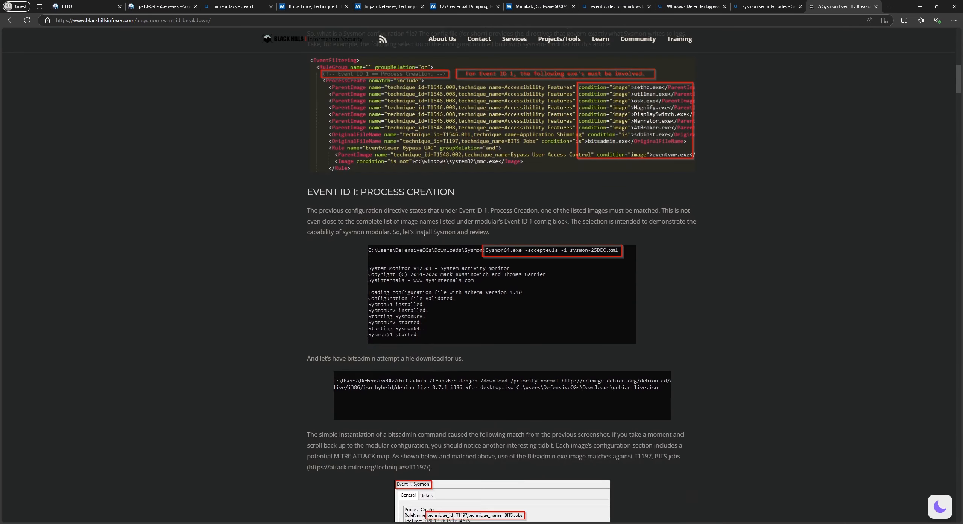
scroll(423, 233, down, 10)
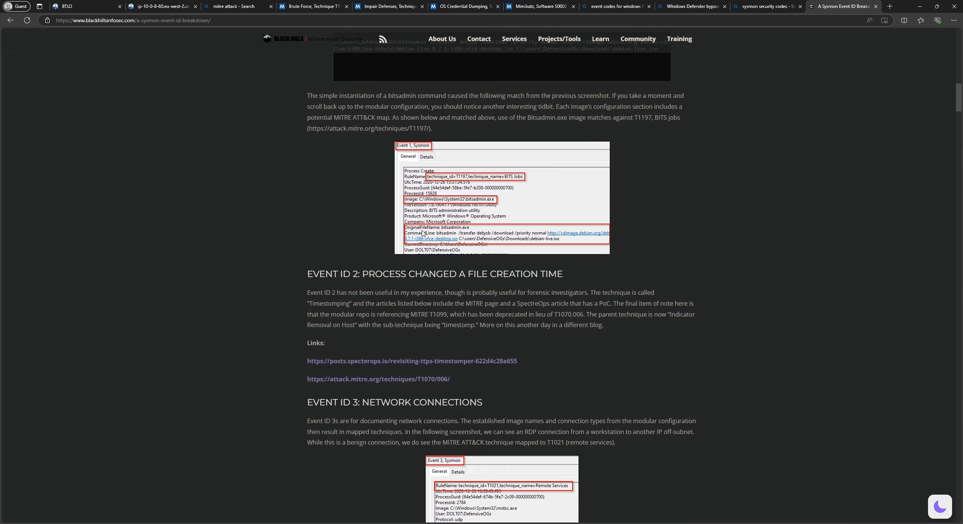
scroll(420, 234, down, 12)
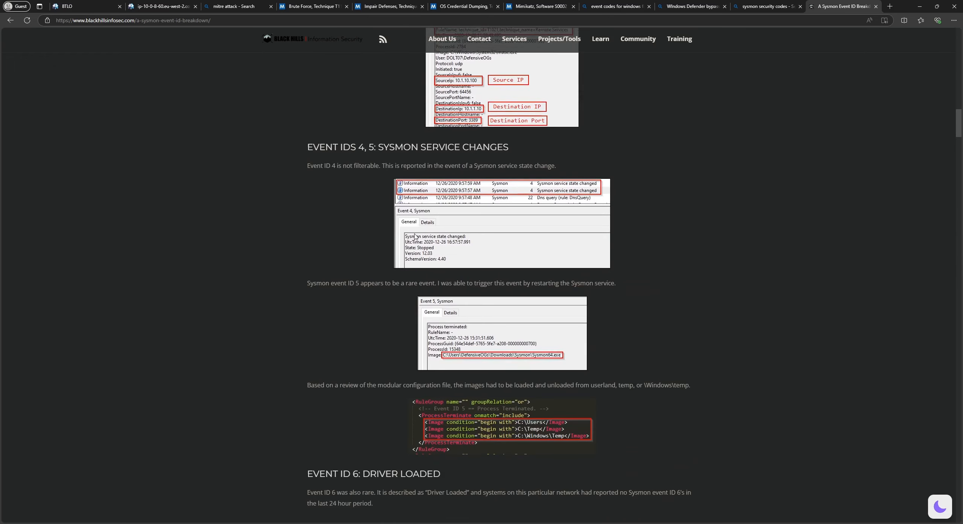
scroll(379, 220, down, 20)
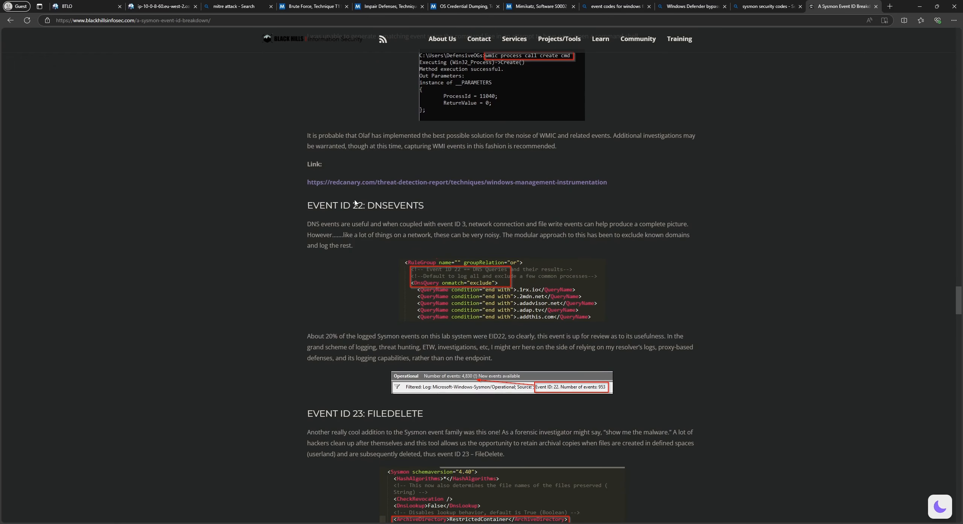
drag(308, 205, 415, 207)
scroll(393, 188, down, 1)
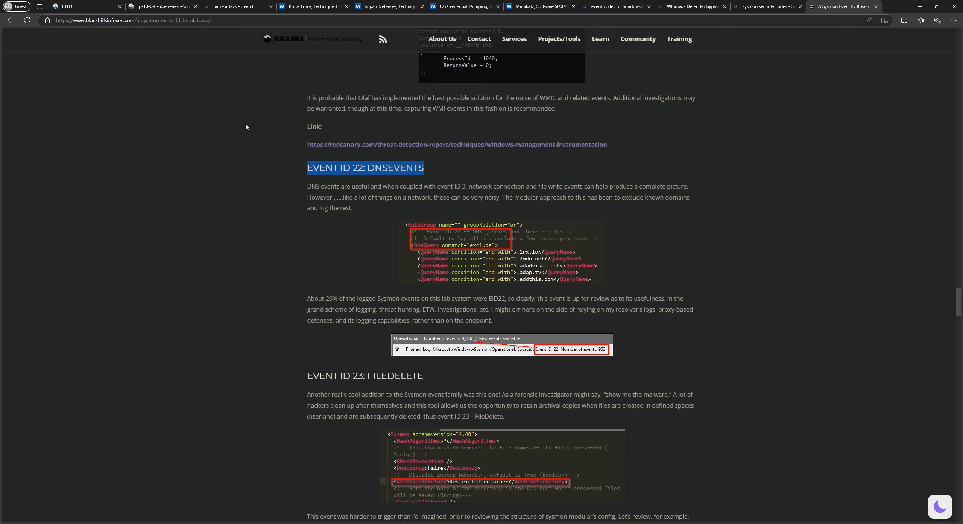
Step: Return to Kibana, filter the sysmon events to Event_System_EventID 22, and close the Questions panel
key(ctrl+2)
click(195, 342)
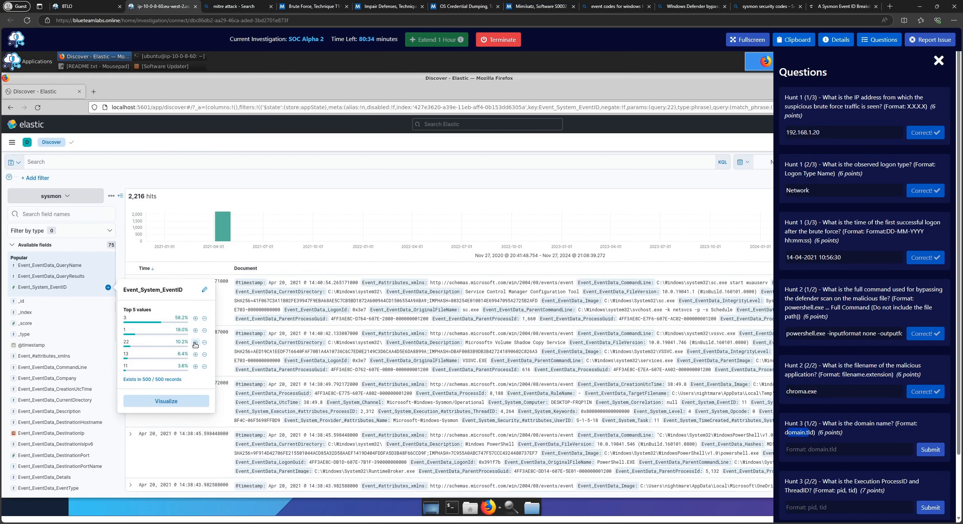
key(ctrl+9)
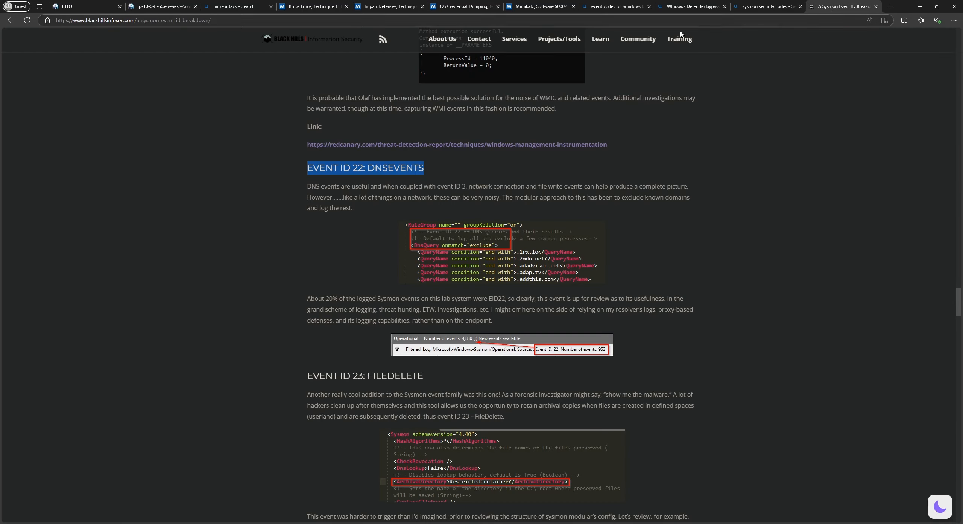
click(182, 7)
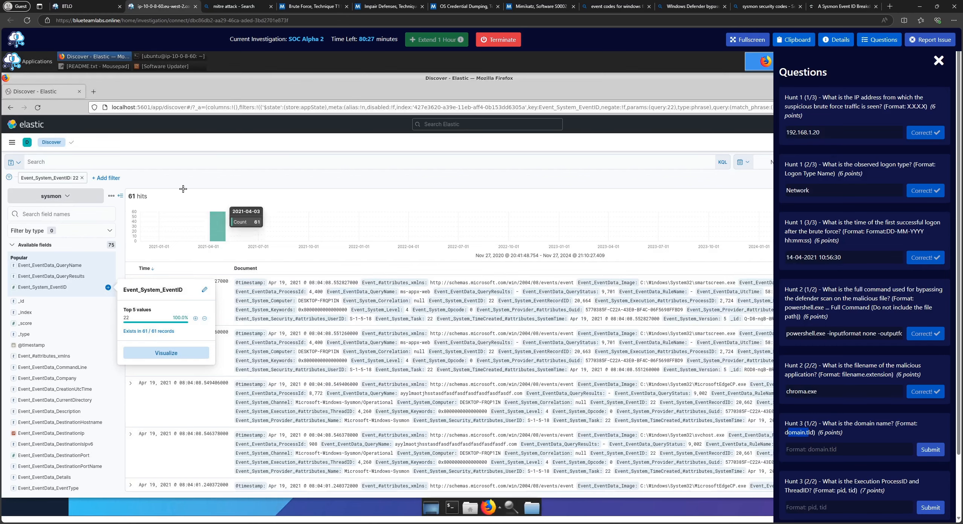
click(198, 163)
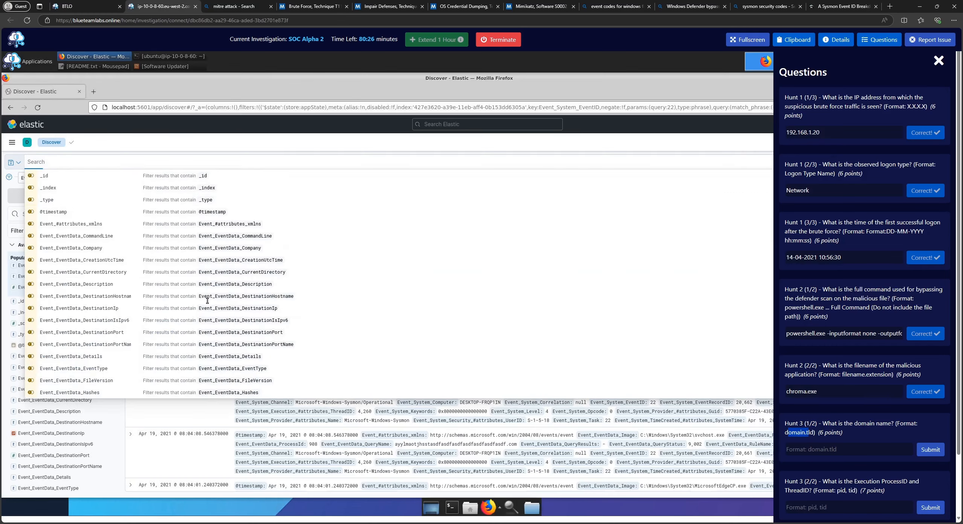
click(308, 140)
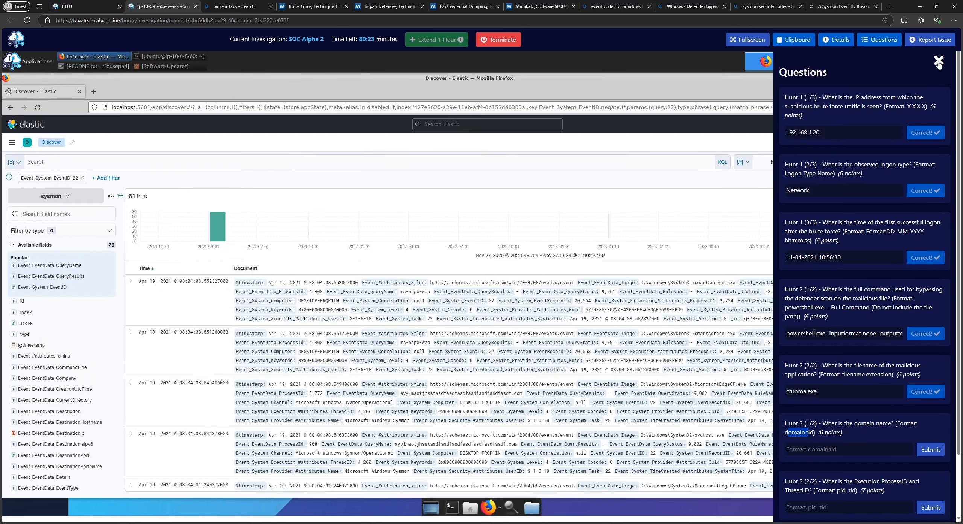
click(939, 61)
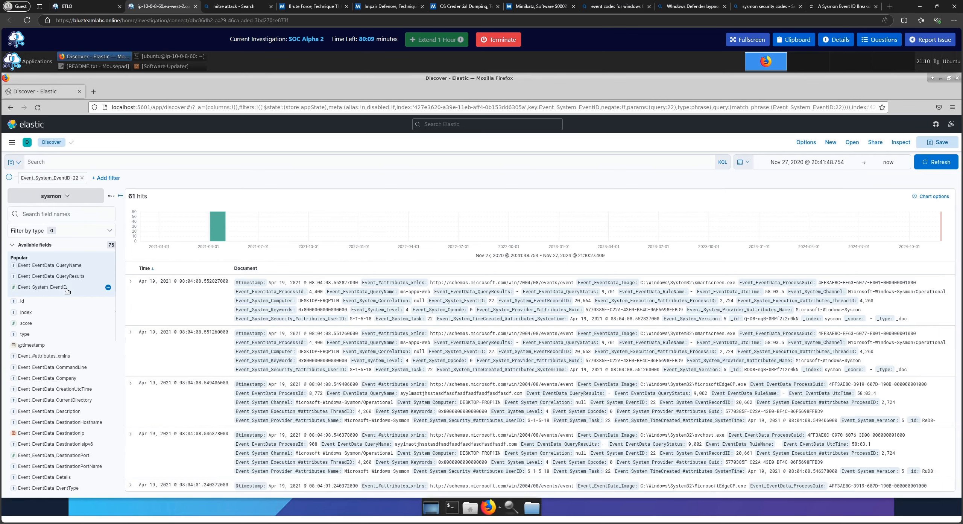
Step: Add Event_System_EventID as a column in the results table and look through the filtered events
click(108, 288)
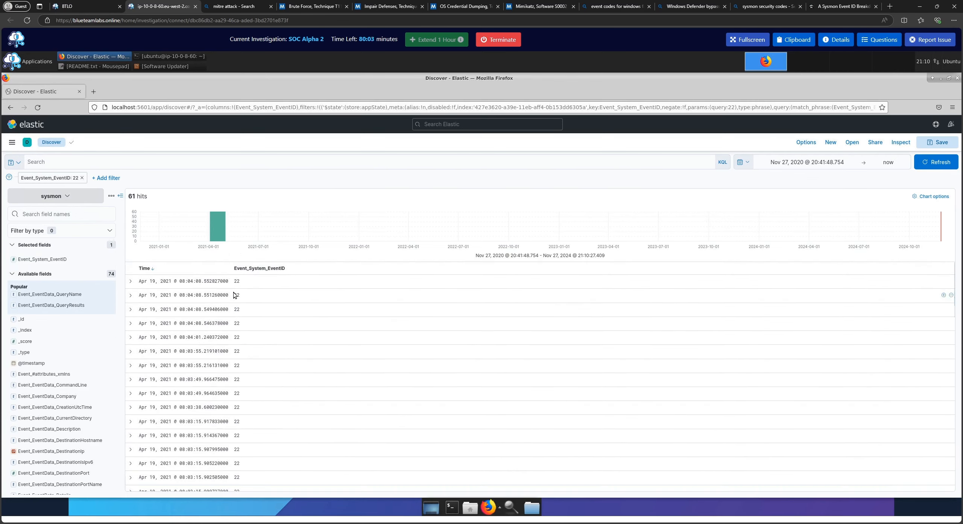
scroll(238, 327, down, 5)
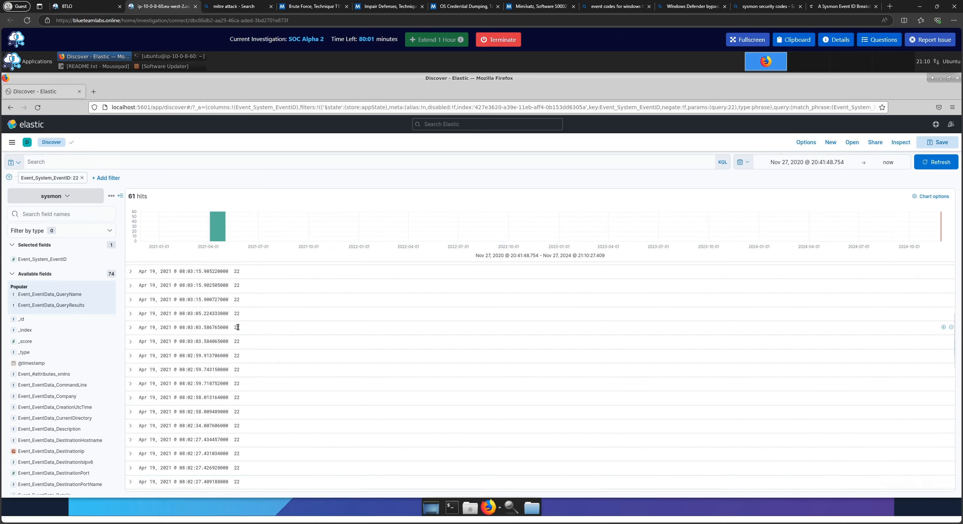
scroll(237, 328, down, 8)
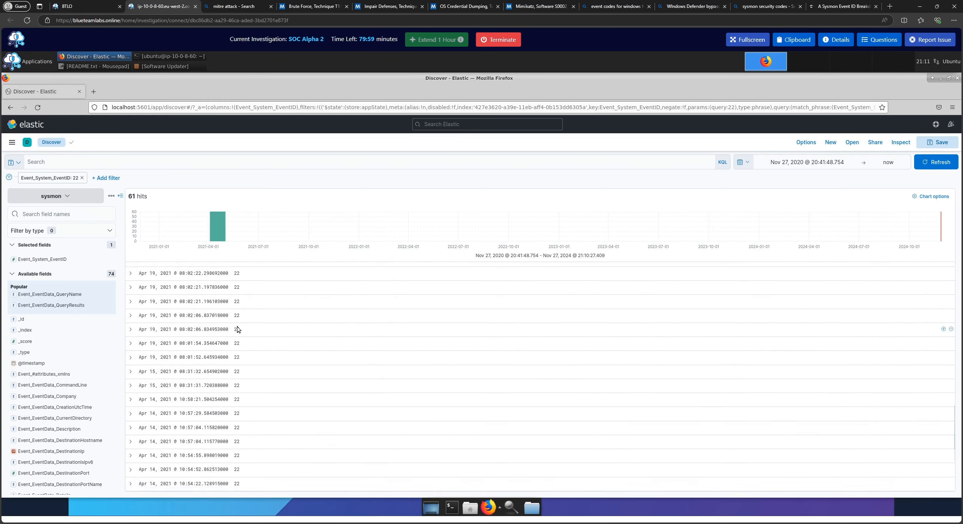
scroll(237, 327, up, 9)
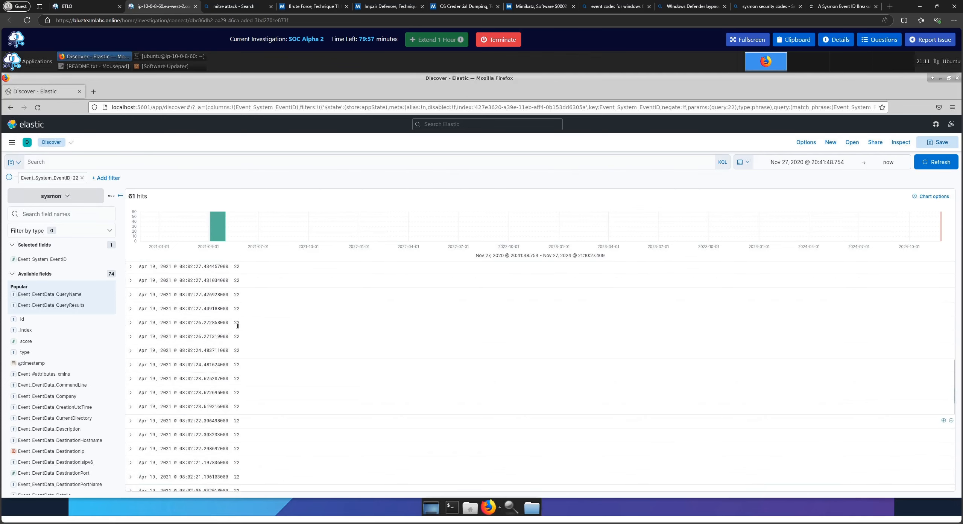
scroll(238, 327, up, 3)
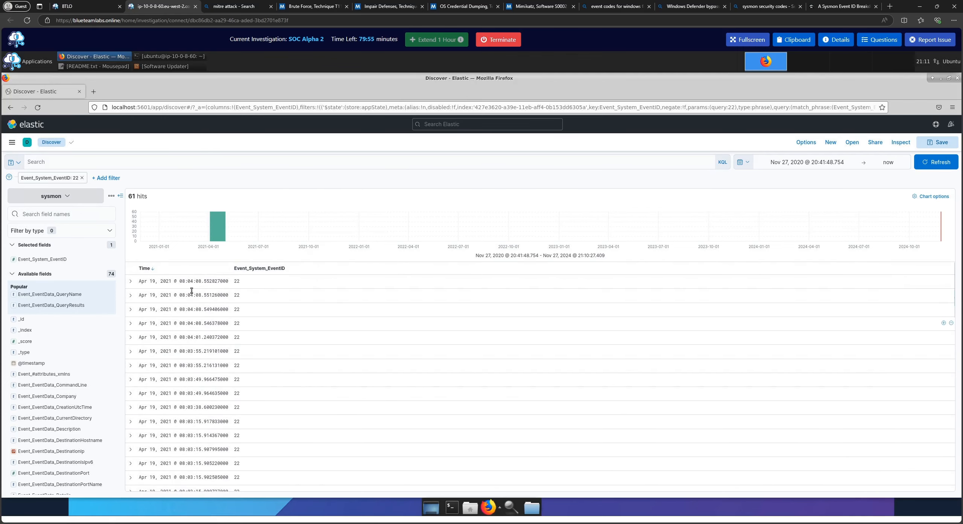
Step: Expand the three most recent DNS events and examine their Event_EventData_QueryName values
click(130, 281)
scroll(320, 319, down, 1)
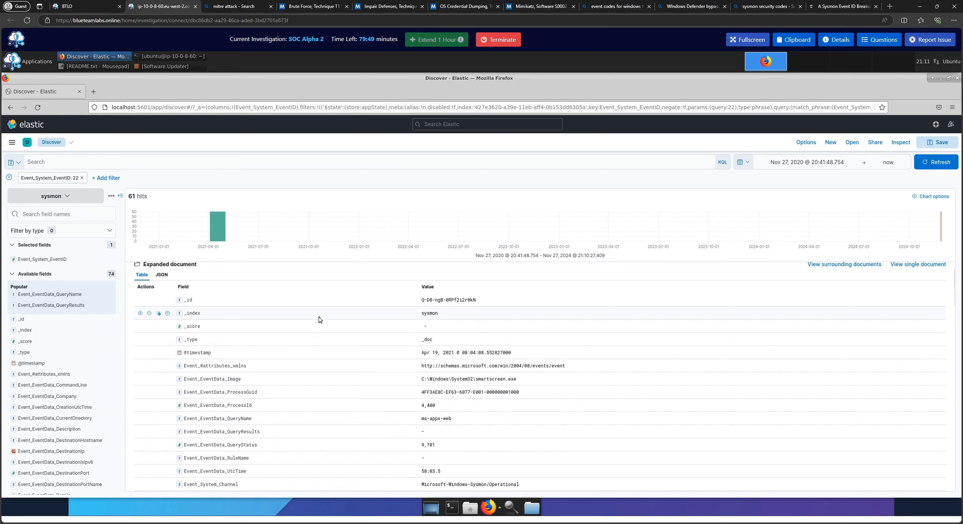
scroll(319, 319, down, 1)
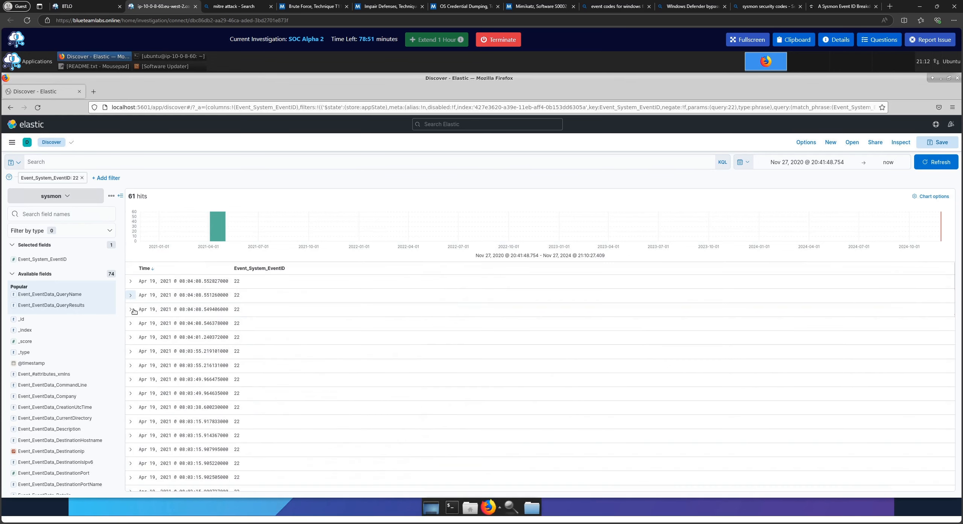
click(131, 310)
click(131, 295)
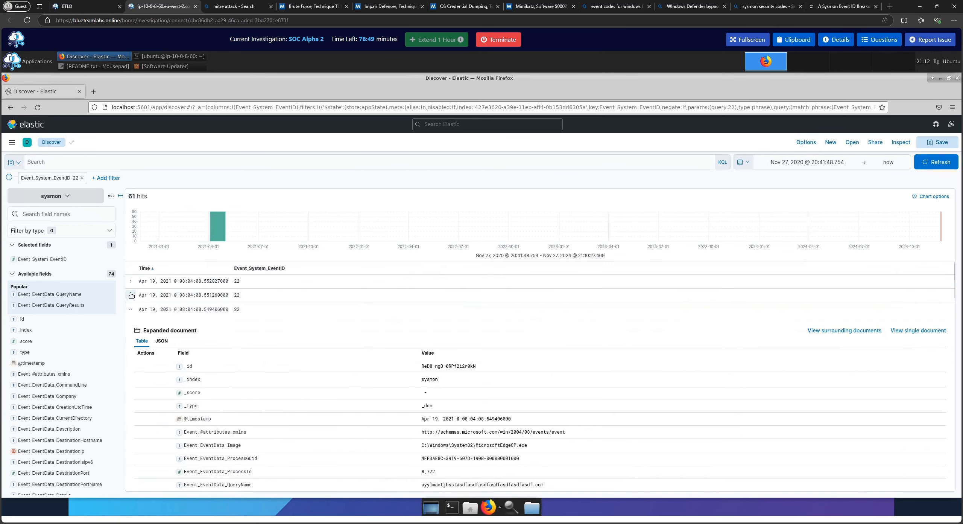
click(131, 281)
scroll(247, 361, down, 10)
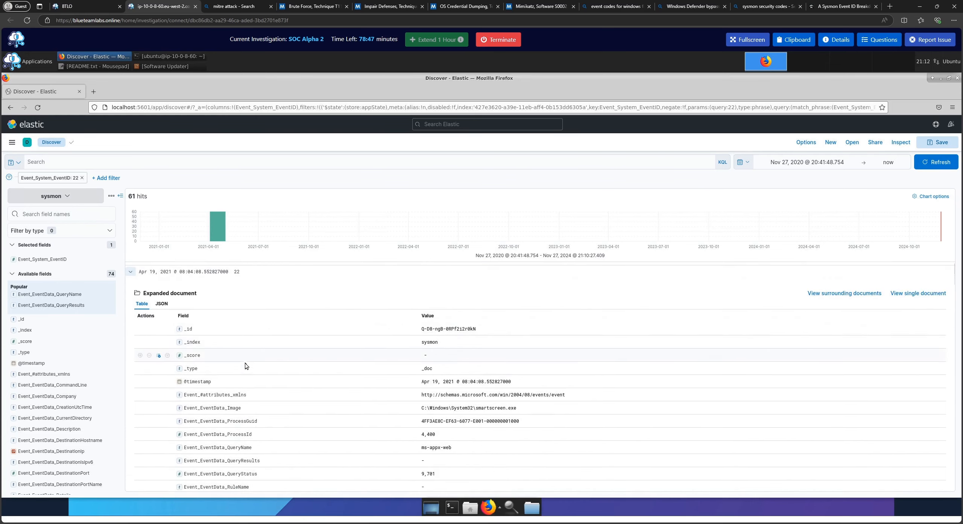
scroll(249, 362, up, 5)
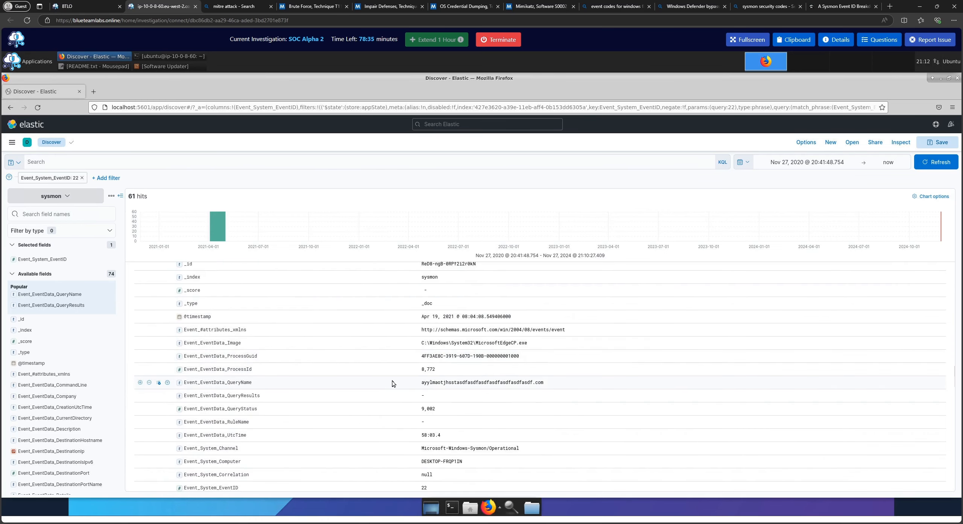
Step: Filter the DNS events to the QueryName domain starting with ayylmaotjhsst, and open that filter's value for editing
click(140, 382)
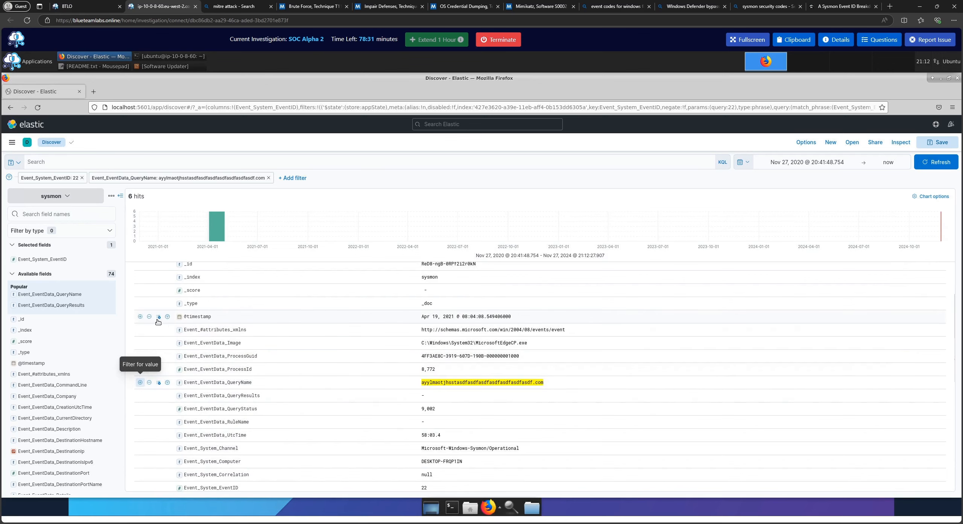
scroll(154, 322, up, 2)
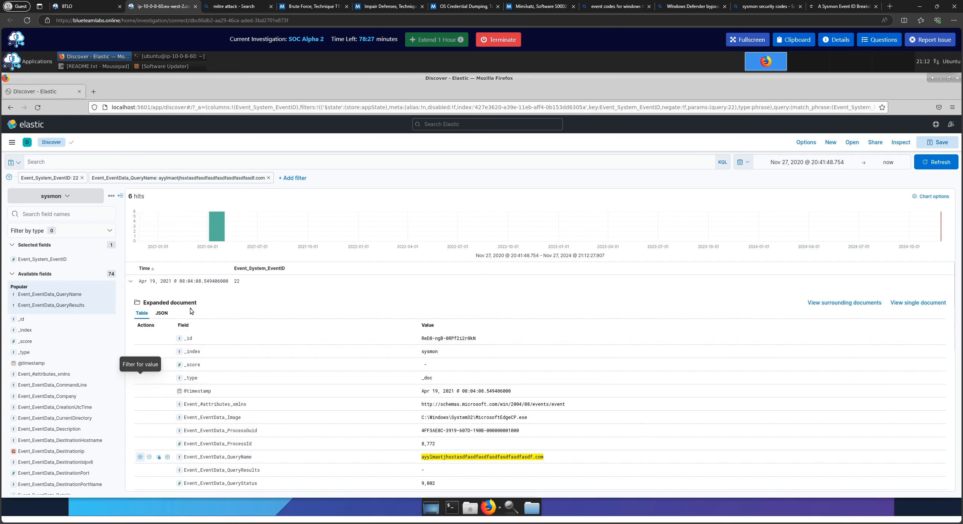
click(190, 179)
click(120, 210)
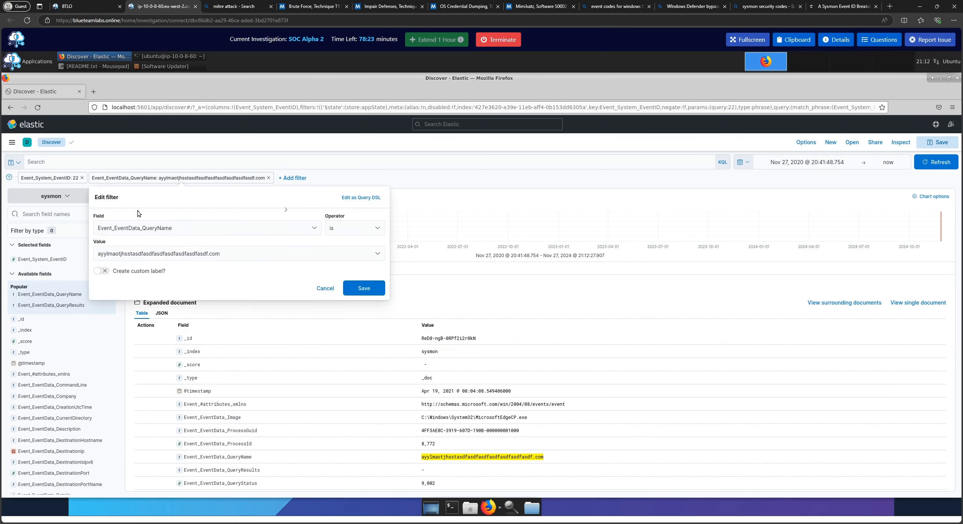
click(113, 253)
triple_click(113, 253)
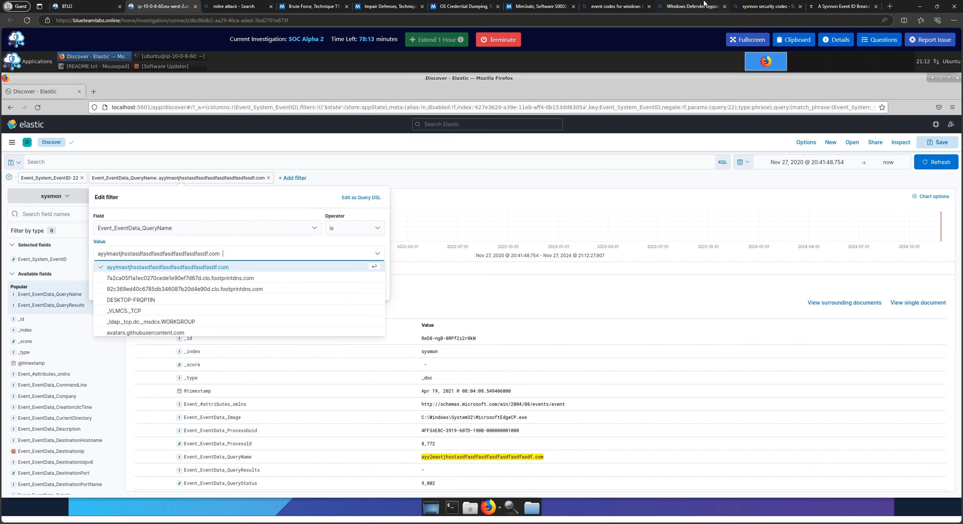
Step: Search the web for "cisco talos intel search" in a new tab, open Talos Intelligence Search, and clear its search field
click(889, 6)
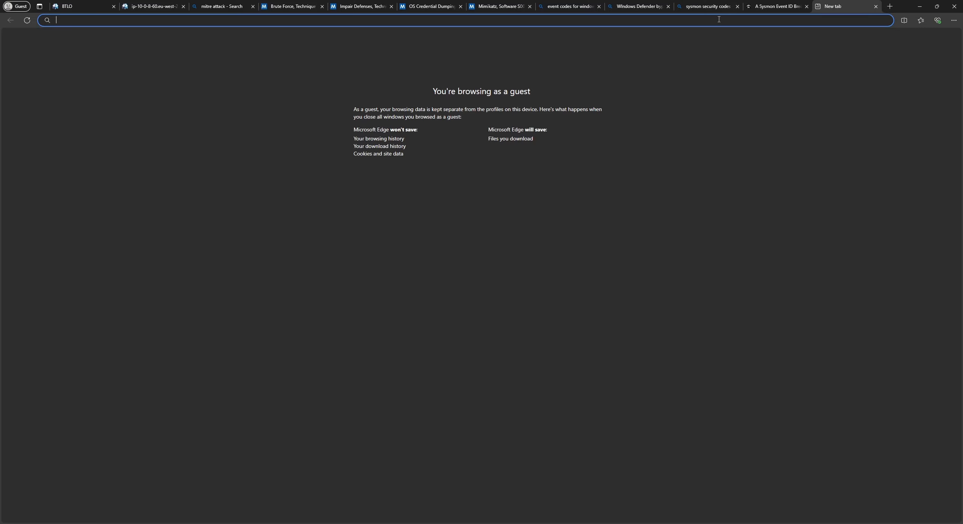
text(cisc)
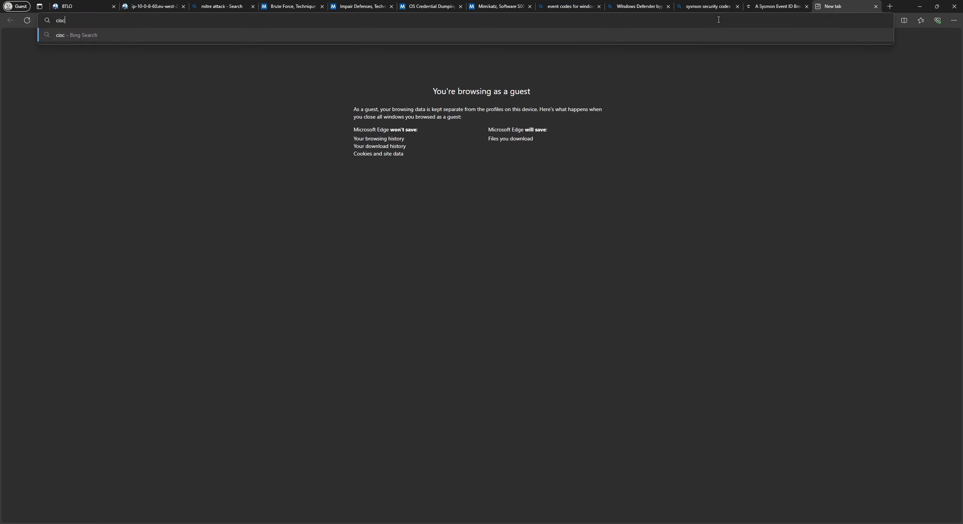
text(o talos intel search)
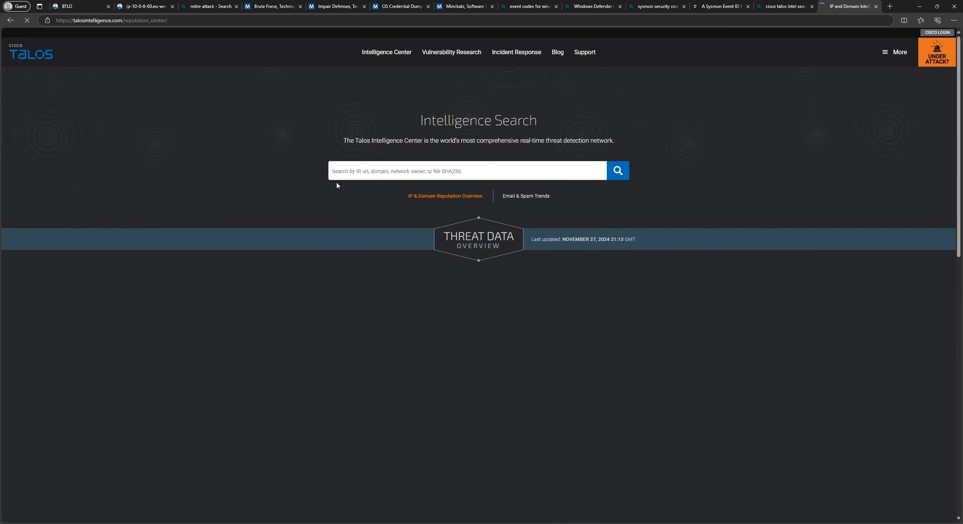
click(378, 171)
text(Event ID 22: DNSEvents)
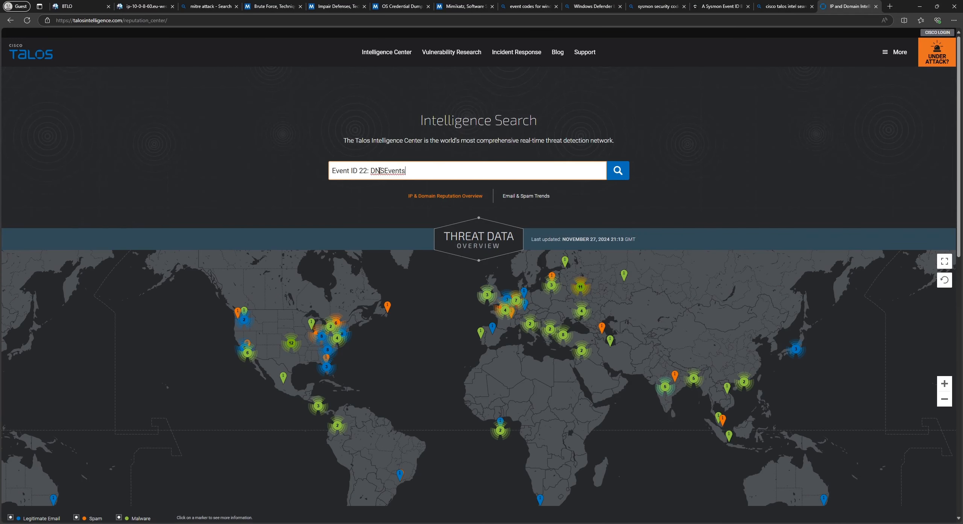
drag(407, 171, 294, 175)
key(BackSpace)
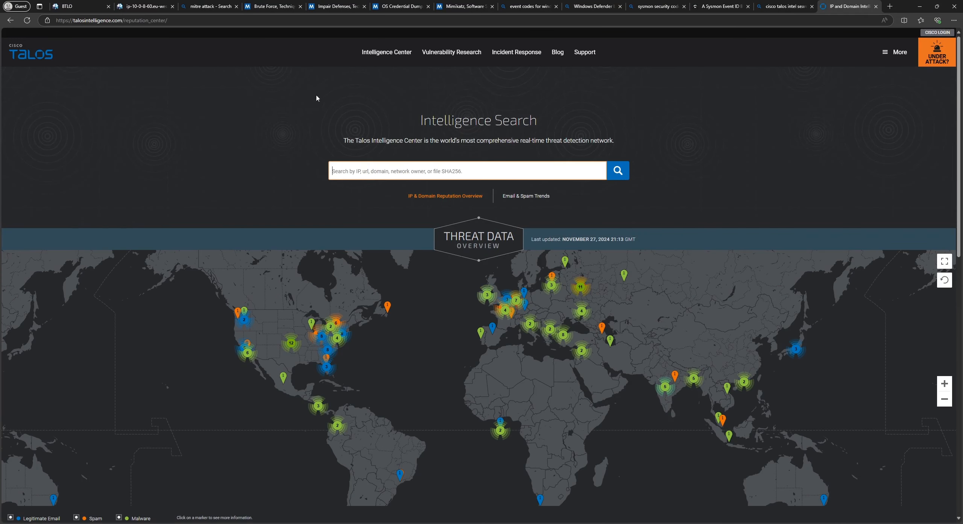
Step: Copy the QueryName domain from the Kibana filter through the lab clipboard and look it up in Talos Intelligence Search
click(143, 6)
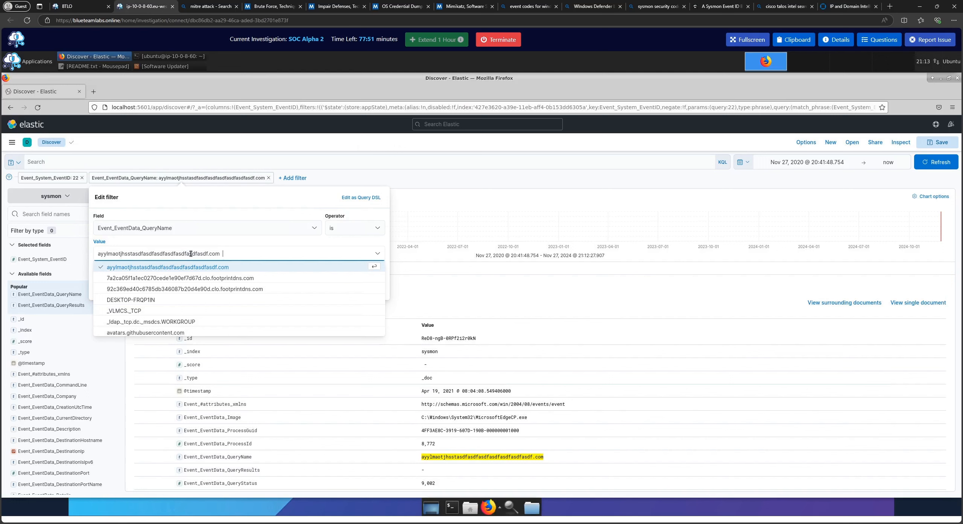
key(ctrl+a)
key(ctrl+c)
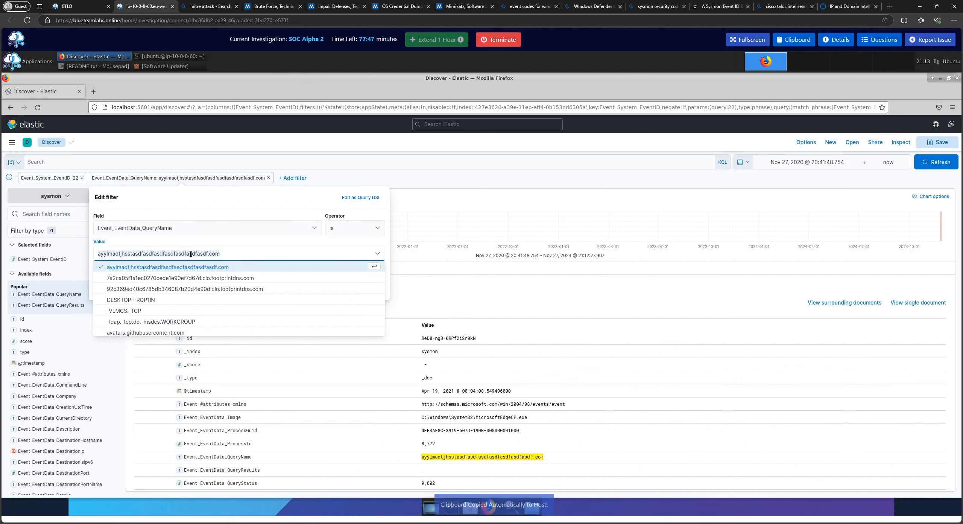
click(794, 40)
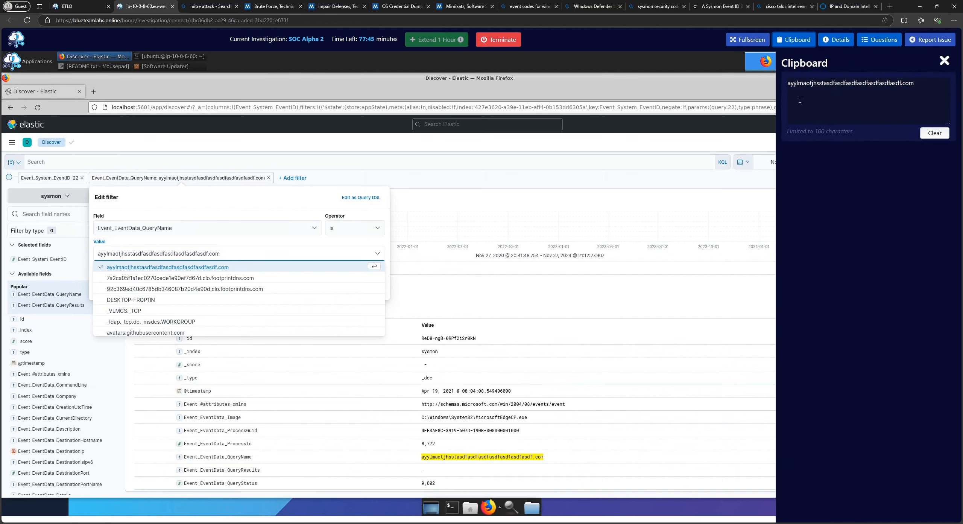
double_click(831, 86)
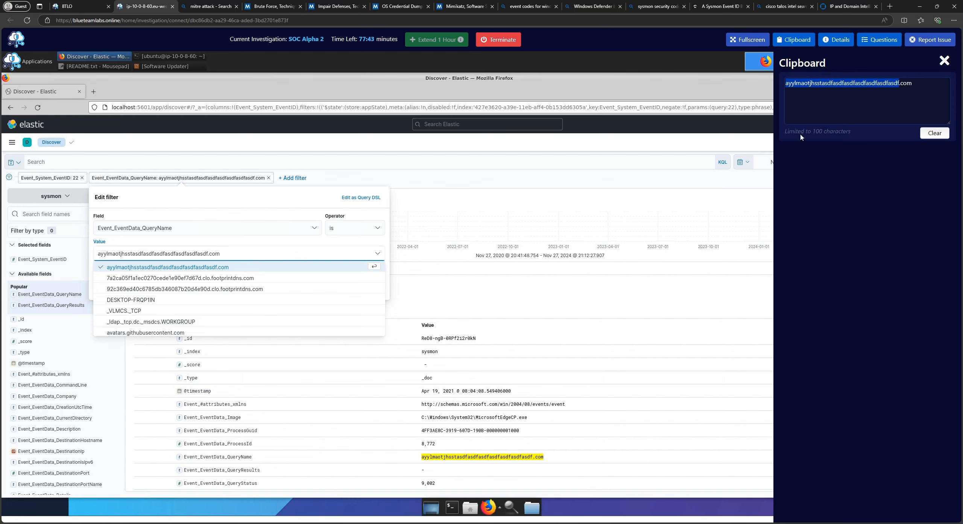
double_click(918, 84)
click(842, 7)
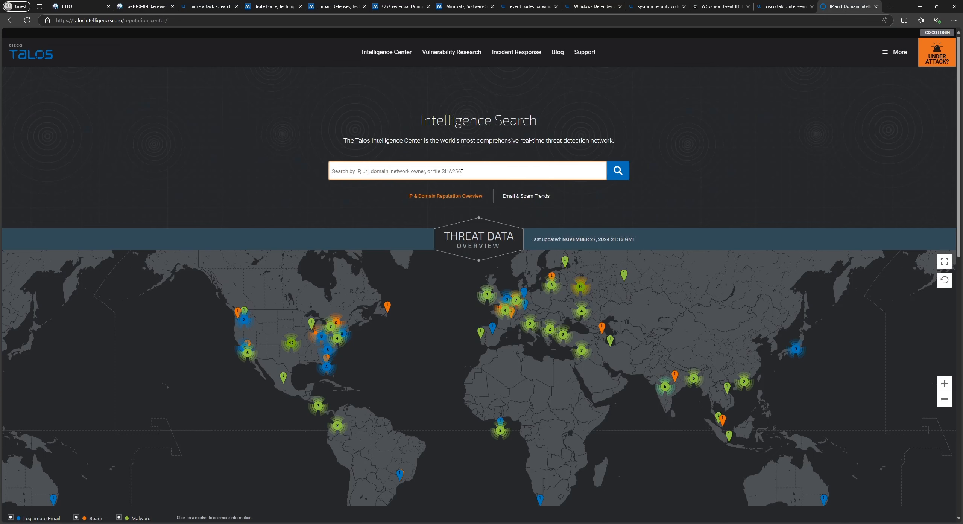
Step: Search the web for the copied domain as an exact quoted phrase
click(354, 20)
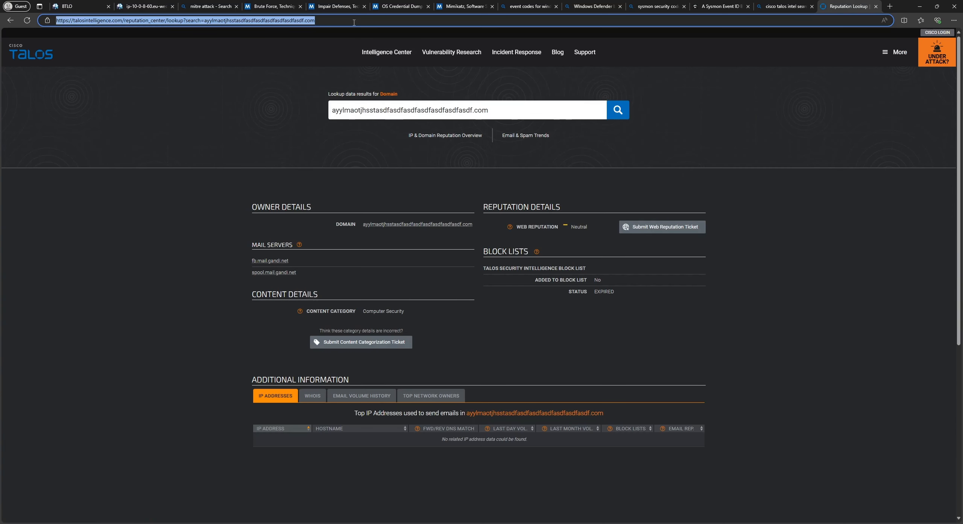
text(")
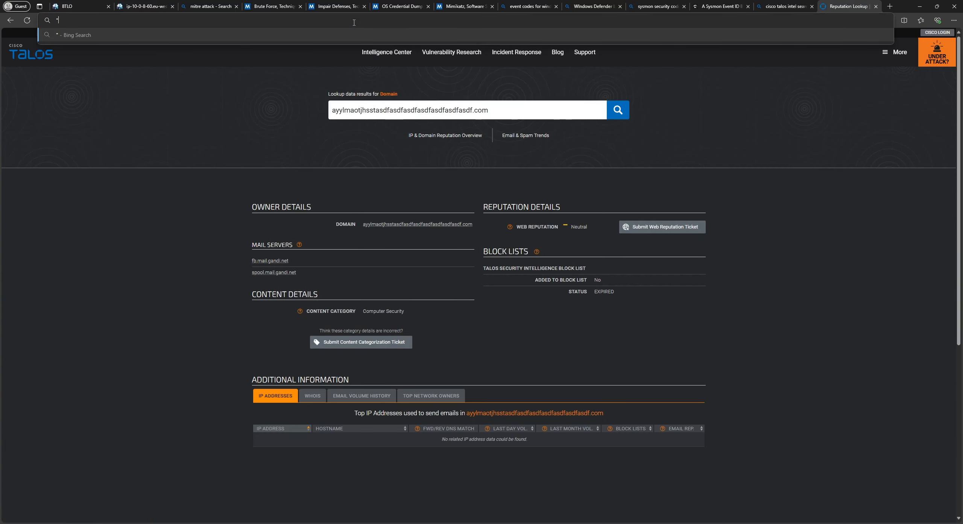
key(ctrl+v)
text(")
key(Return)
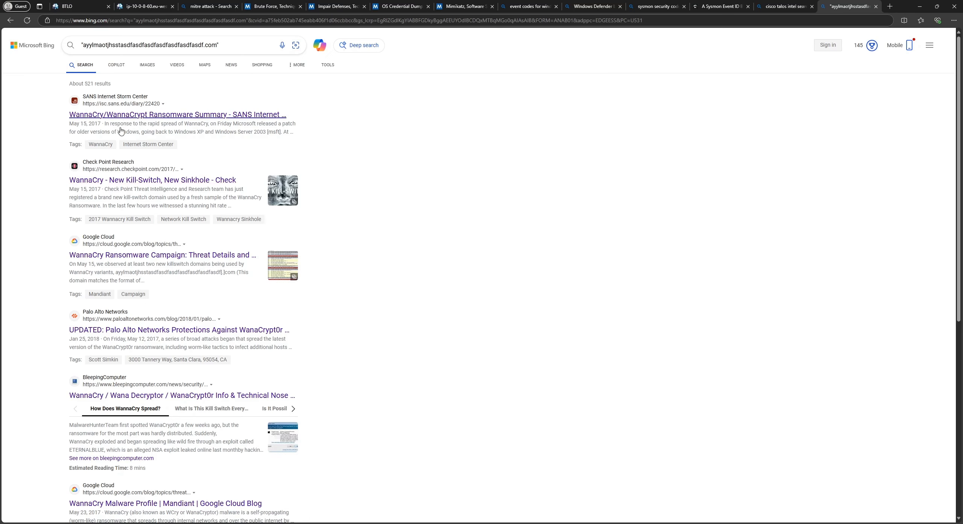
Step: Open the SANS Internet Storm Center WannaCry/WannaCrypt Ransomware Summary and examine the kill switch domain it lists
click(213, 116)
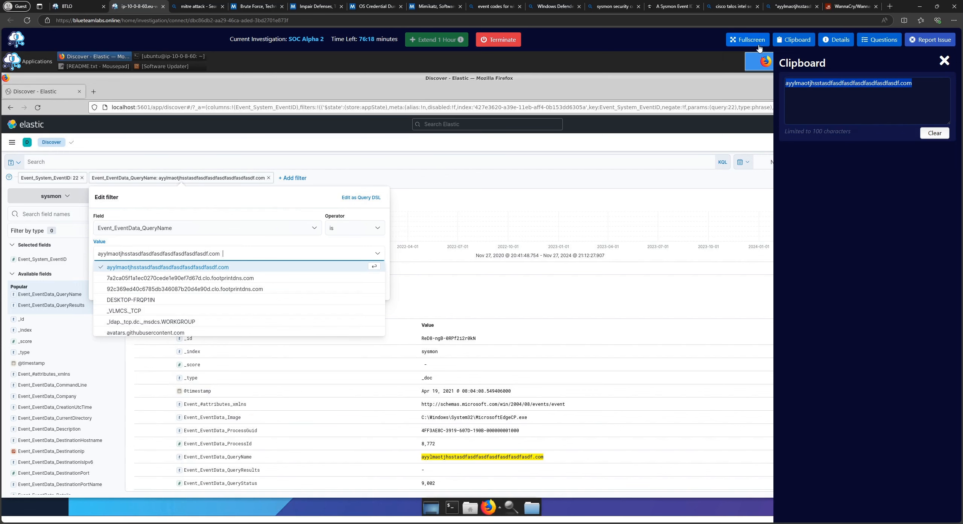
click(861, 5)
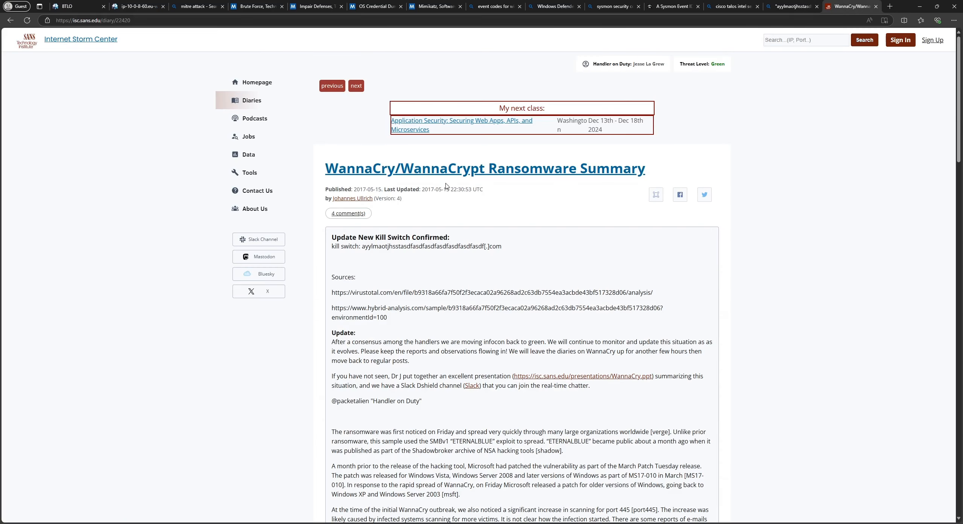
scroll(358, 258, down, 1)
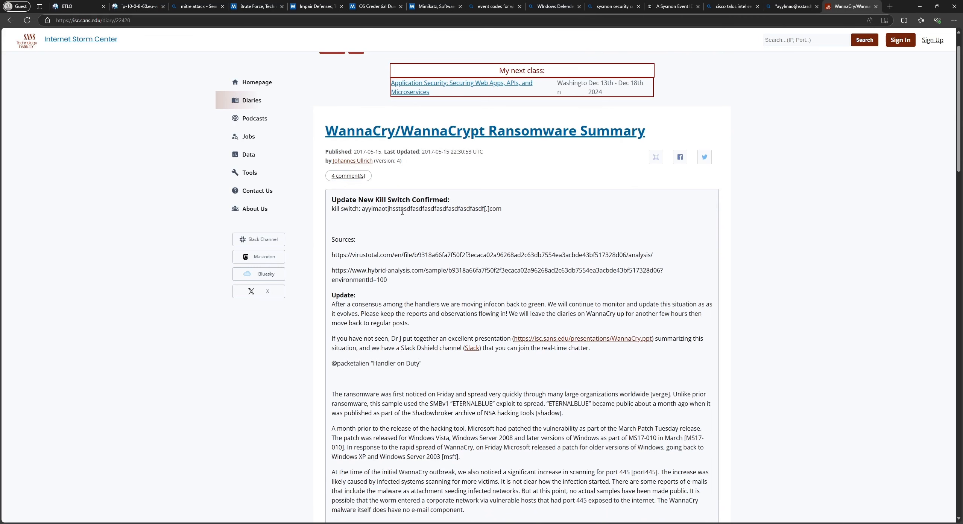
scroll(364, 209, down, 2)
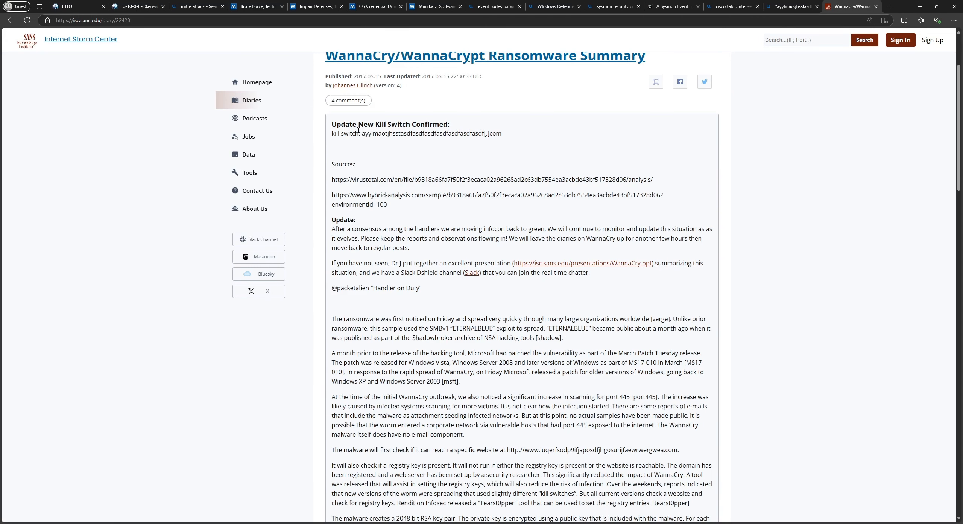
drag(362, 134, 508, 135)
Step: Return to the lab and submit the copied domain as the answer to the Hunt 3 (1/2) domain name question
click(137, 6)
click(878, 41)
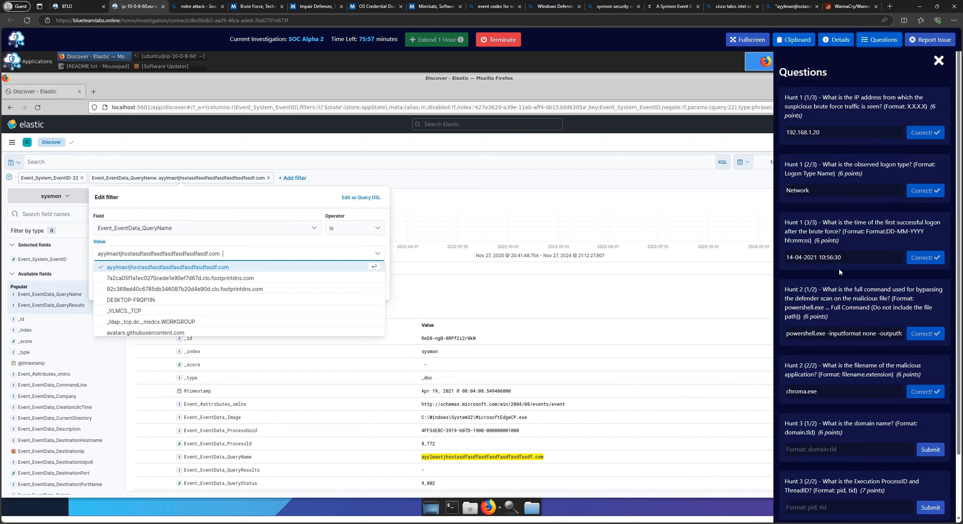
scroll(841, 319, down, 2)
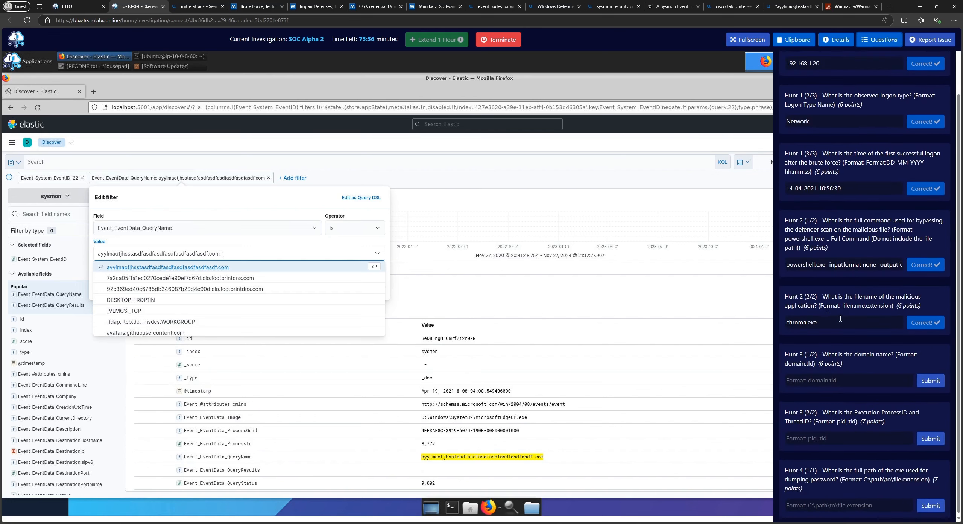
click(826, 379)
key(ctrl+v)
key(Return)
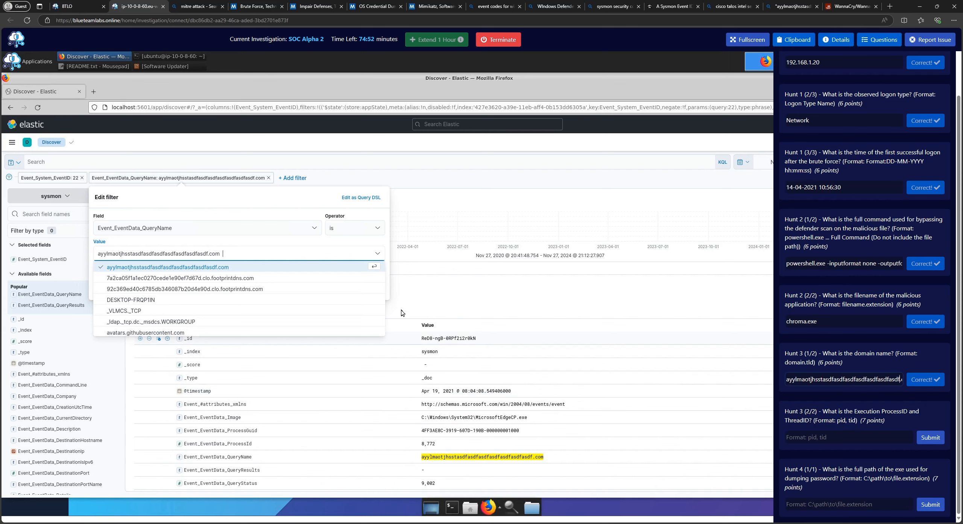
Step: Dismiss the filter editor and examine the expanded DNS event's execution ProcessID and ThreadID fields
click(282, 152)
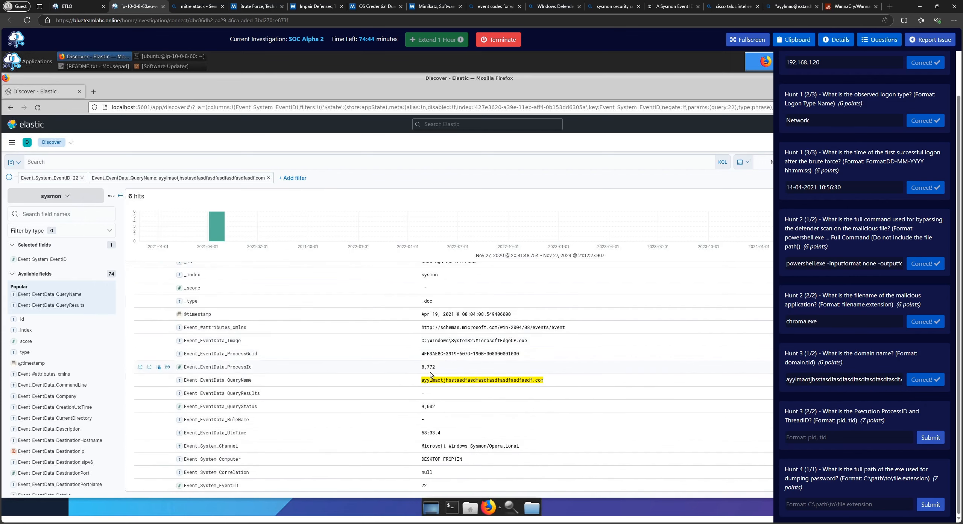
scroll(431, 372, down, 5)
scroll(430, 373, down, 2)
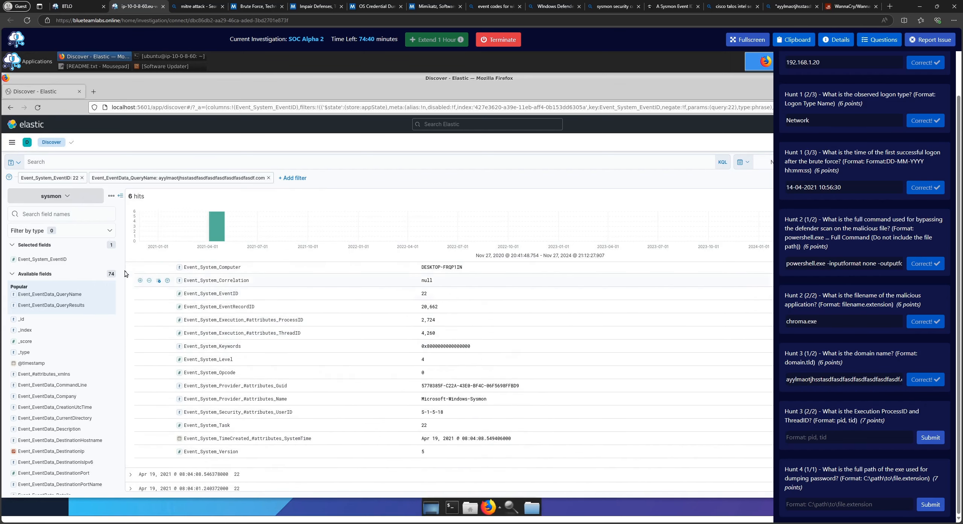
Step: Search the available fields for "process" and add Event_EventData_ProcessId as a results column
click(56, 217)
text(process)
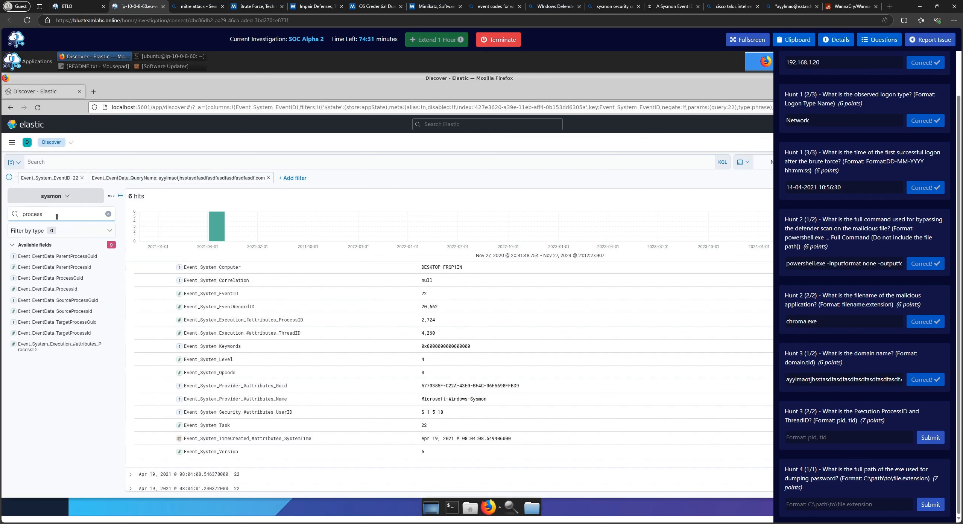
click(37, 292)
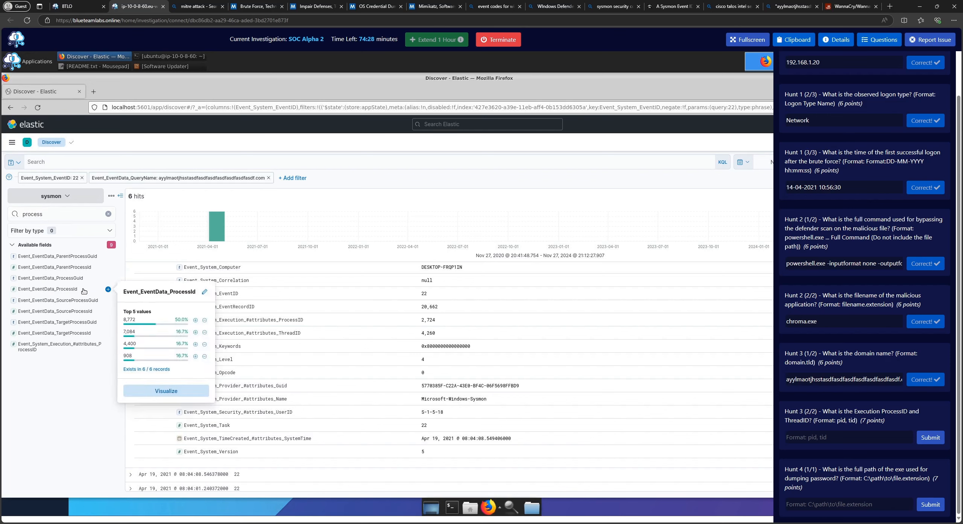
click(108, 290)
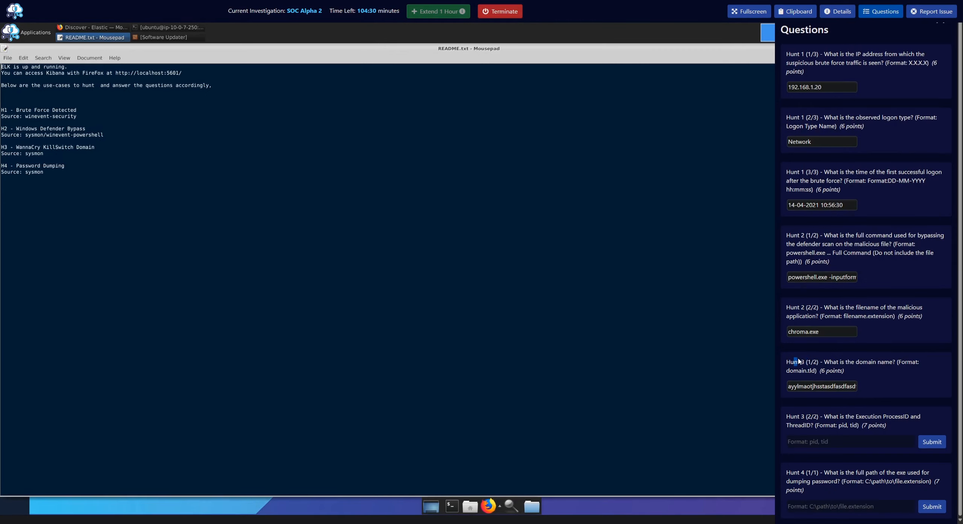
Step: Review the full domain entered as the Hunt 3 (1/2) answer
drag(794, 362, 852, 387)
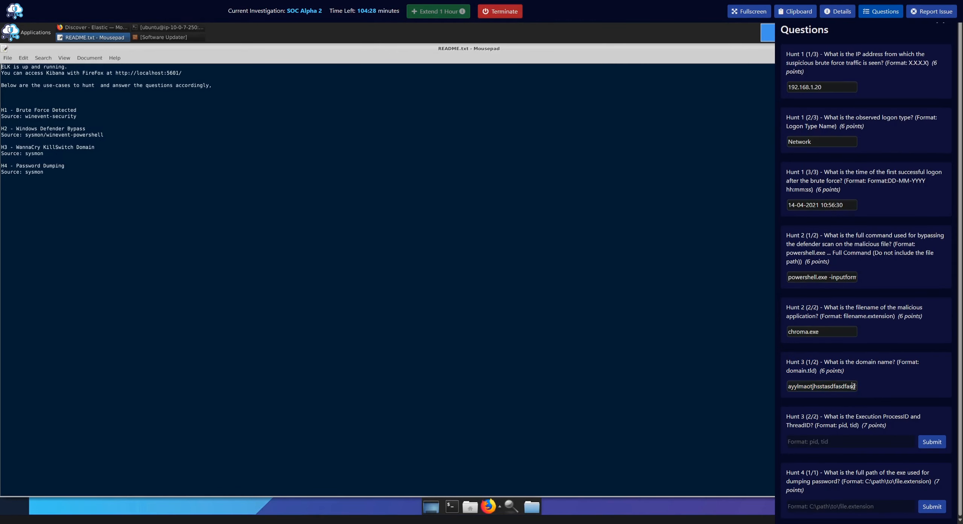
double_click(855, 386)
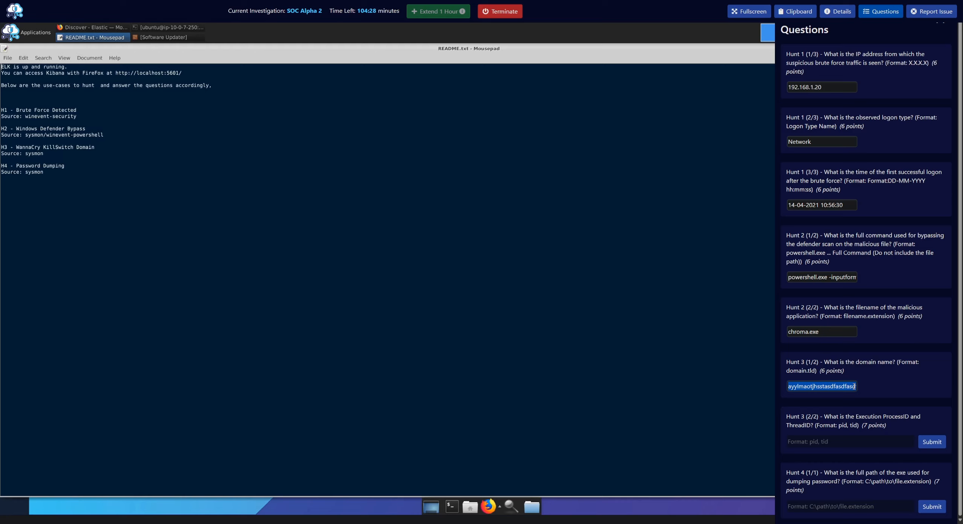
click(803, 389)
drag(789, 387, 861, 390)
click(851, 396)
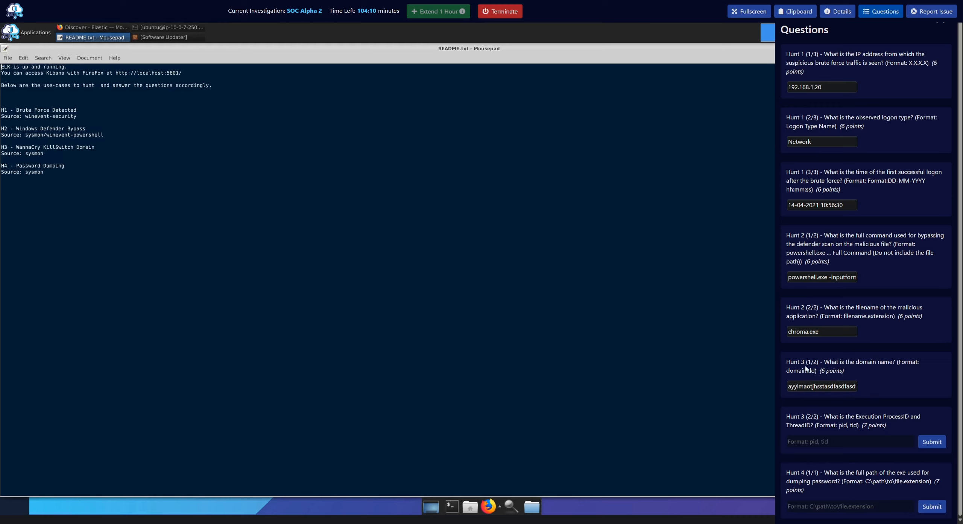
drag(793, 386, 850, 387)
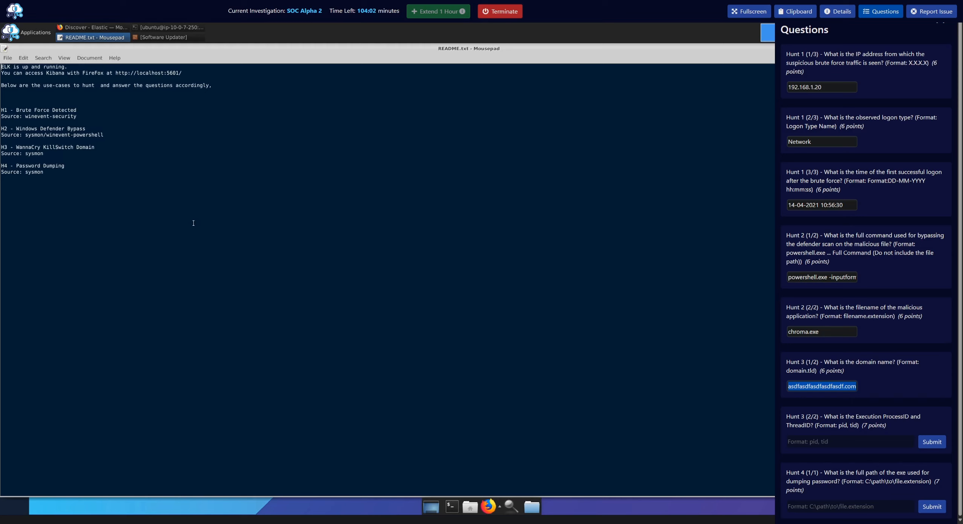
Step: Select and copy the "sysmon" source name listed under H3 - WannaCry KillSwitch Domain in the README notes
drag(46, 153, 25, 153)
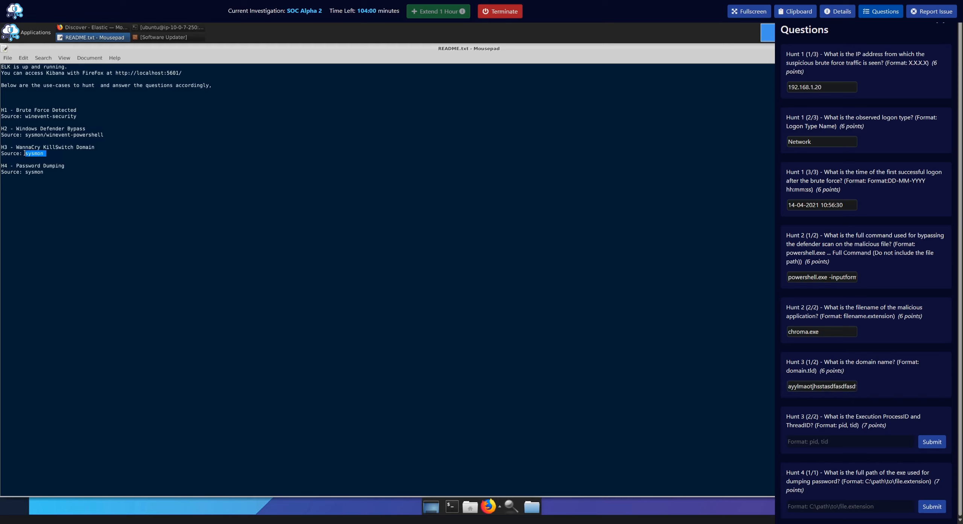
right_click(33, 154)
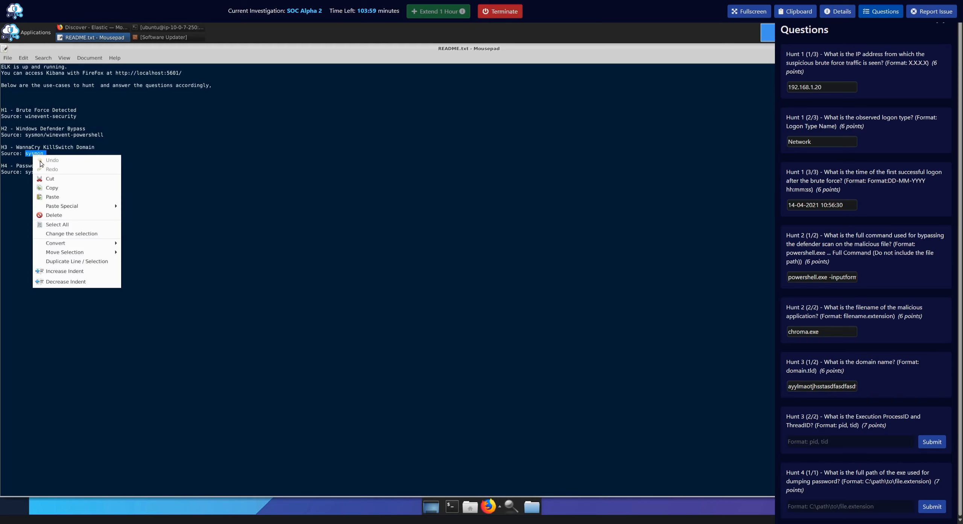
click(52, 181)
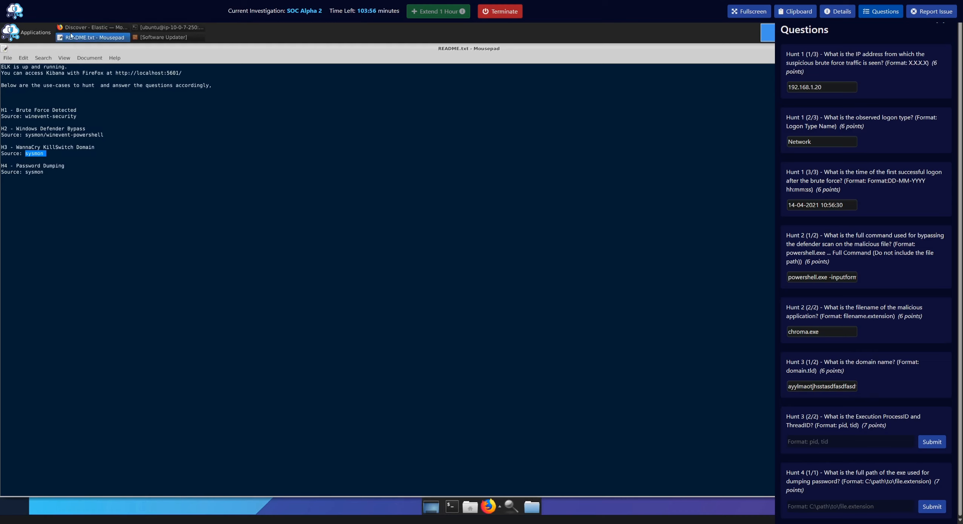
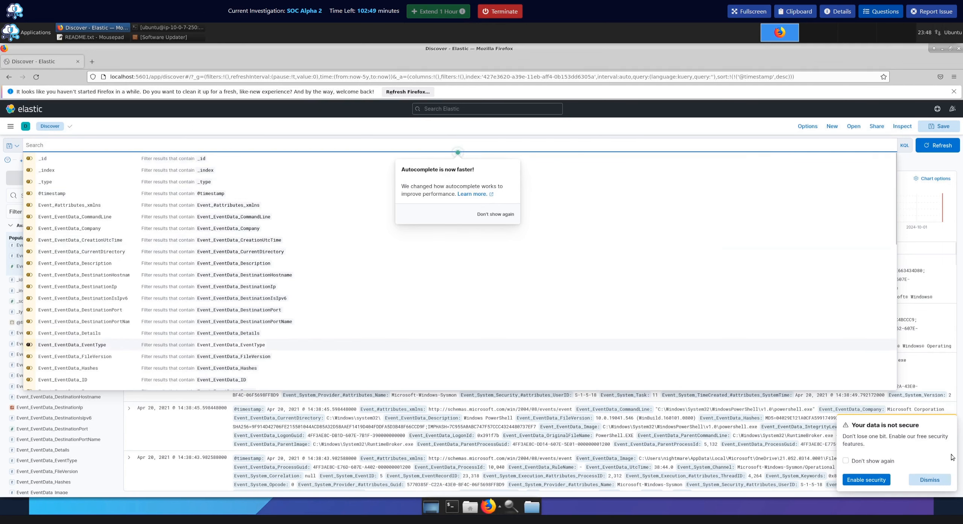
Step: Dismiss the data security notice, switch to the Microsoft Sysmon documentation, and read the description of Event ID 22: DNSEvent (DNS query)
click(931, 482)
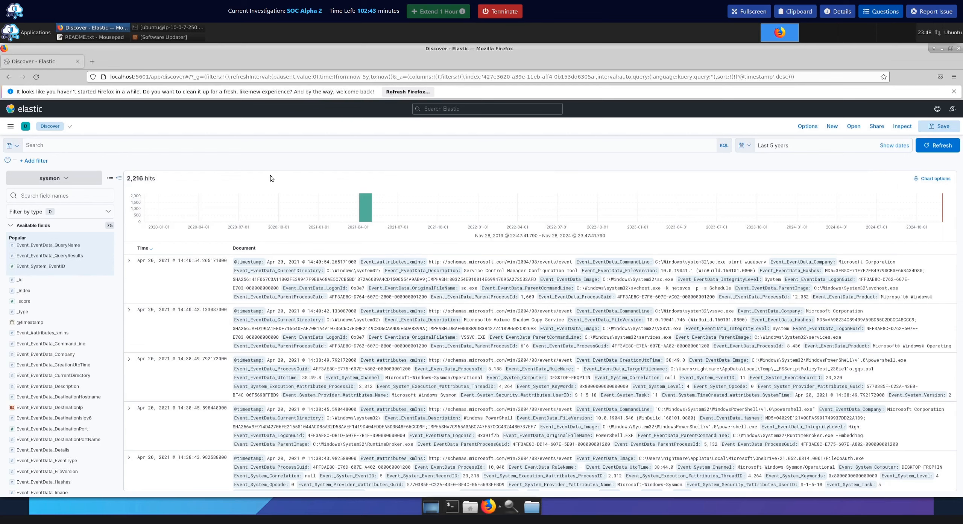
click(478, 24)
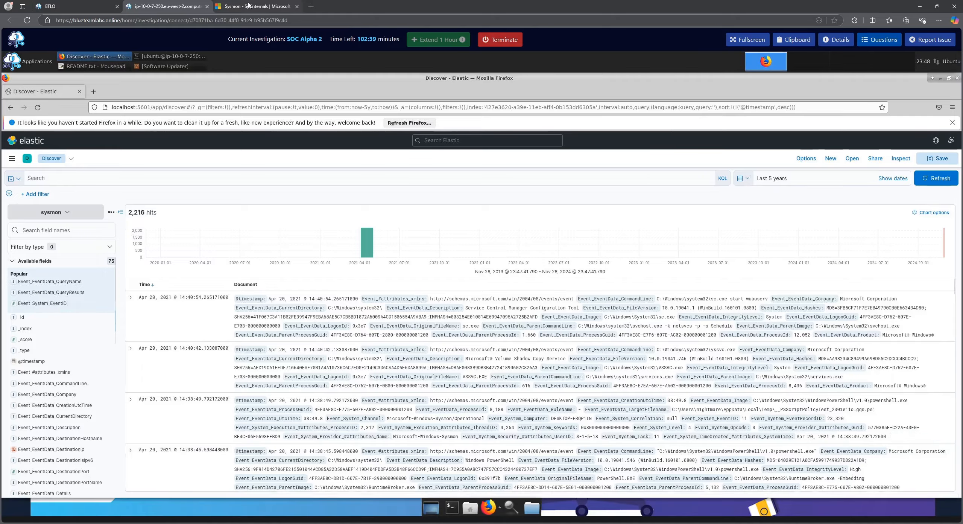
click(271, 10)
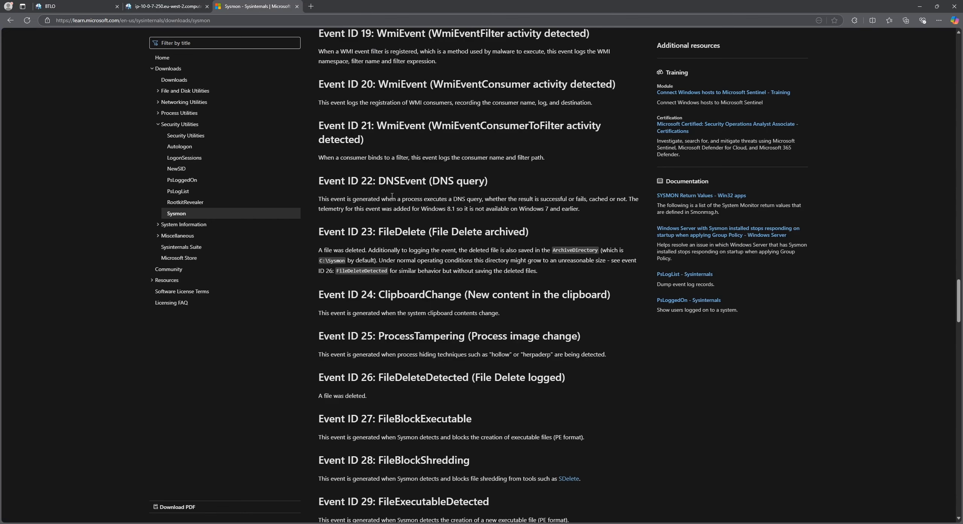
scroll(391, 196, up, 2)
drag(319, 259, 422, 262)
click(427, 258)
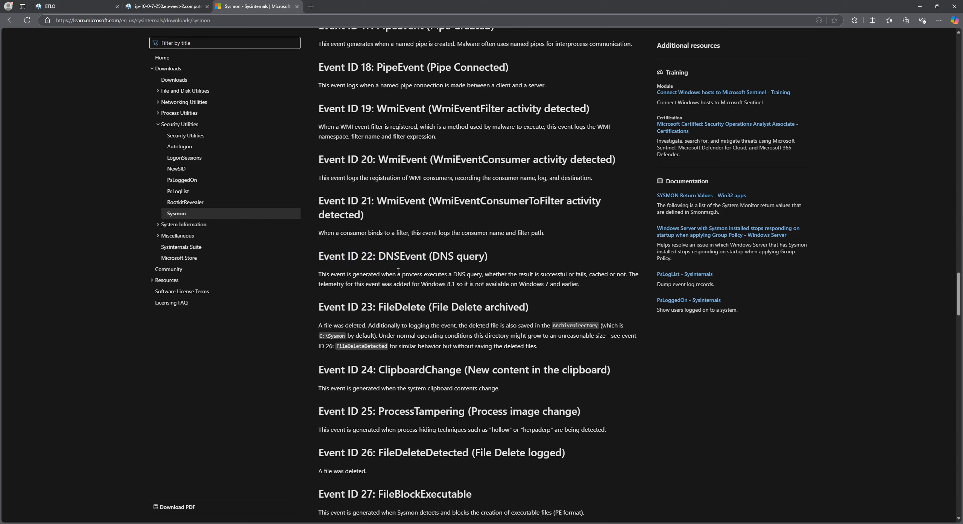
drag(380, 275, 496, 280)
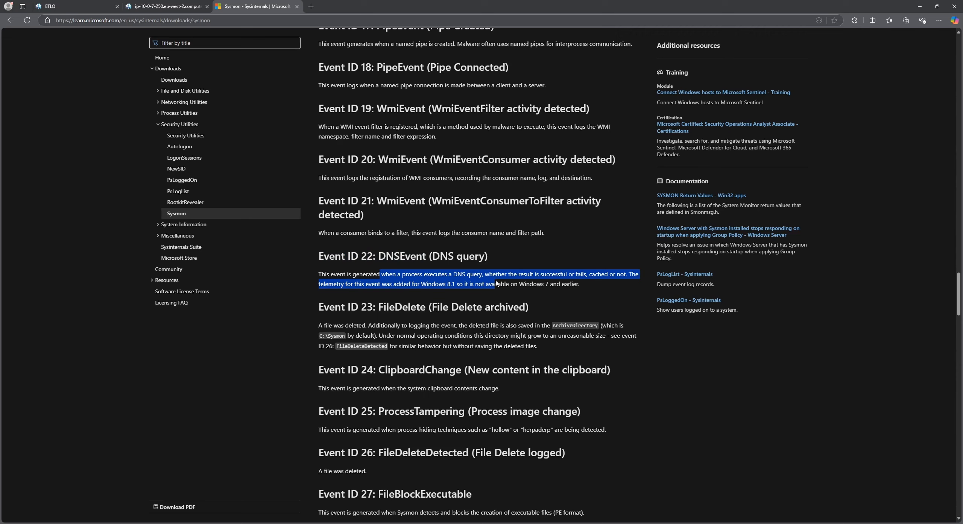
click(544, 280)
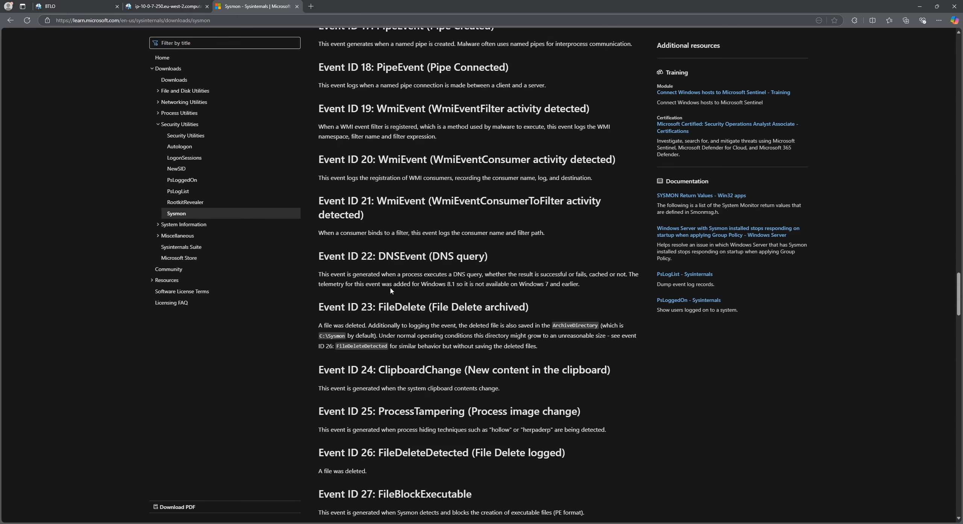
Step: Return to Kibana in the lab and search the available sysmon fields for "event"
click(164, 6)
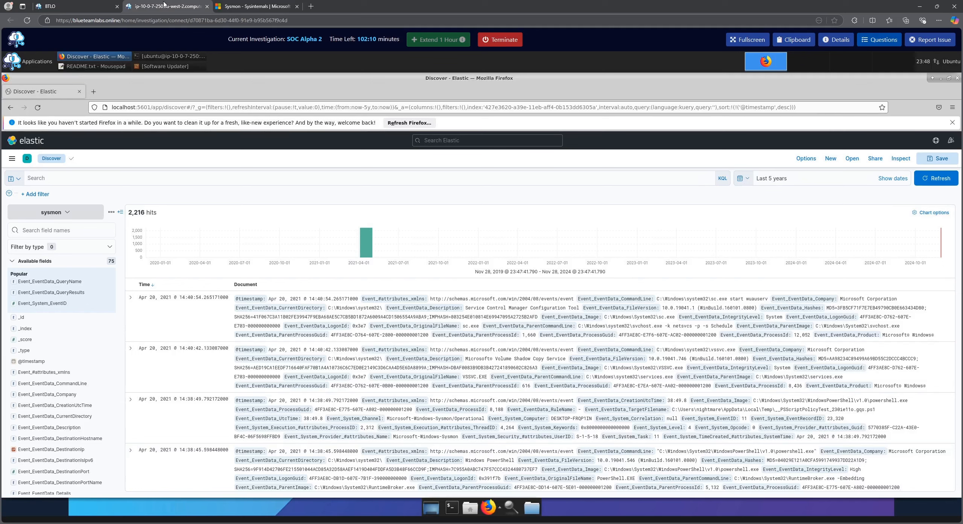
click(167, 174)
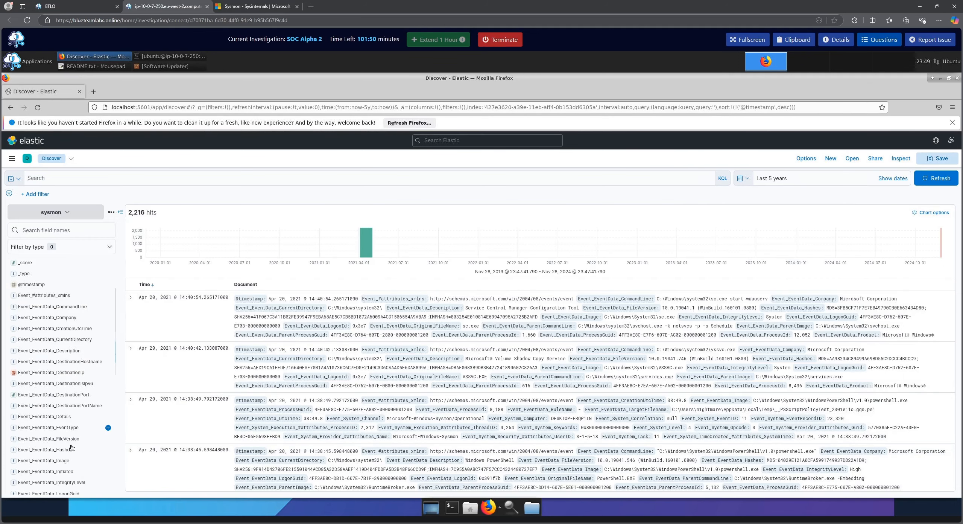
scroll(72, 448, down, 4)
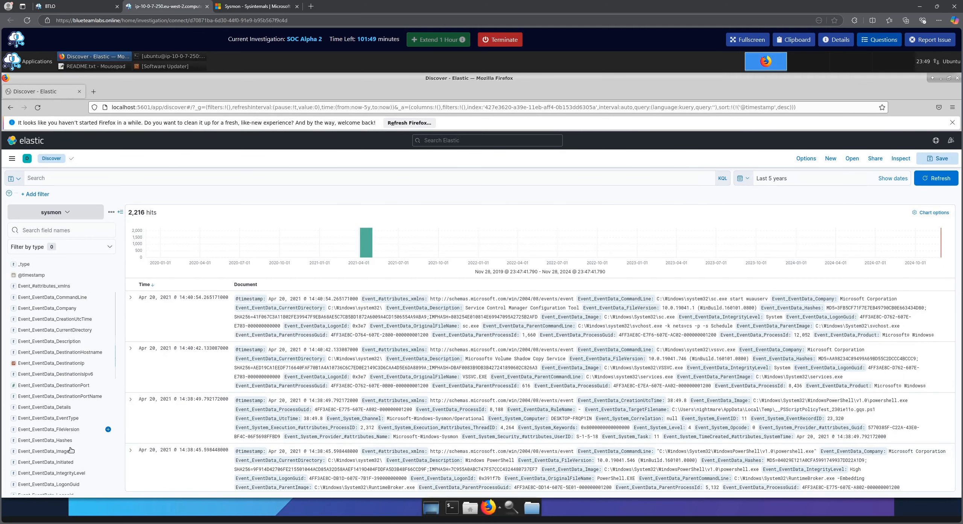
scroll(56, 376, up, 4)
click(62, 234)
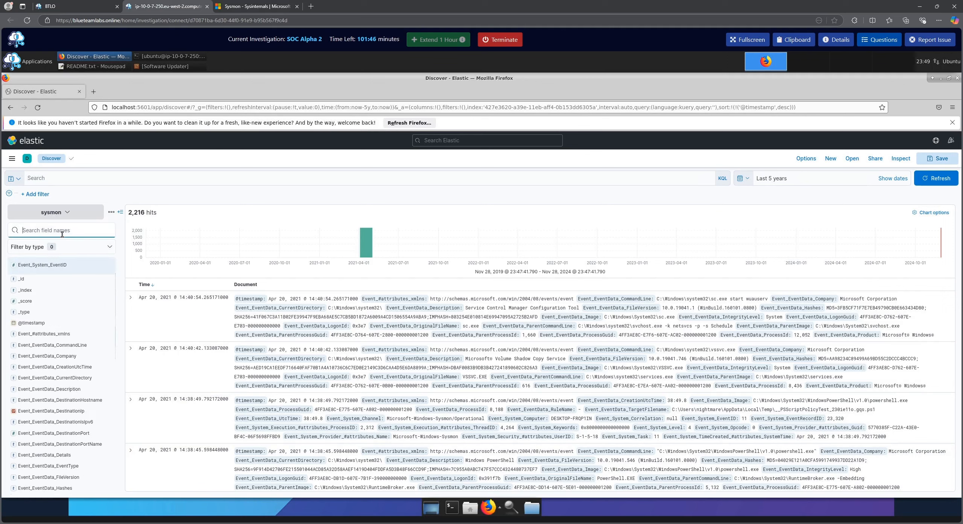
text(even)
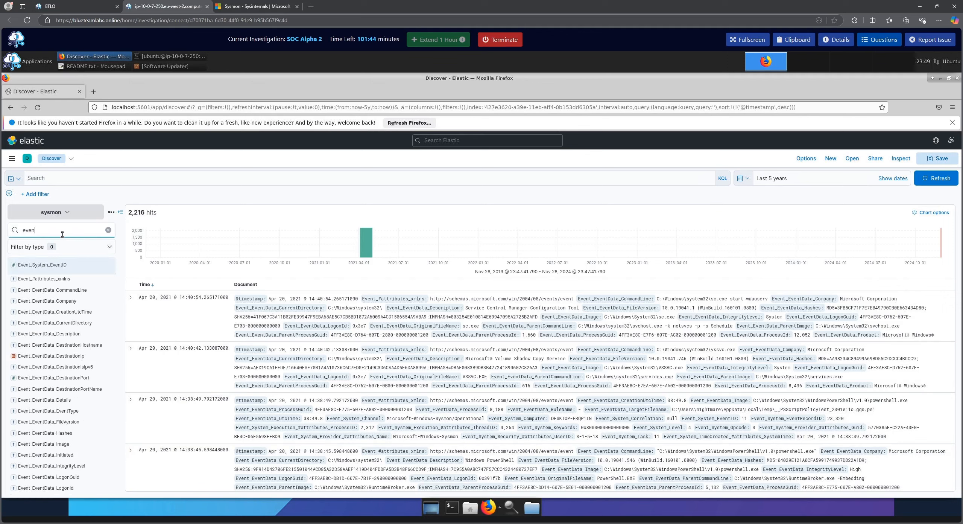
text(t)
Step: Add Event_System_EventID as a results column and remove it again
click(50, 265)
click(108, 265)
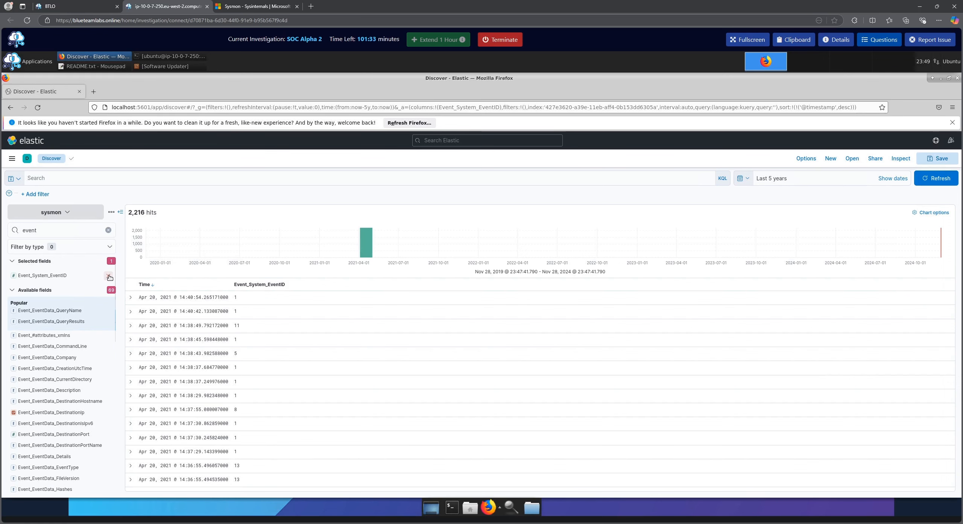
click(109, 277)
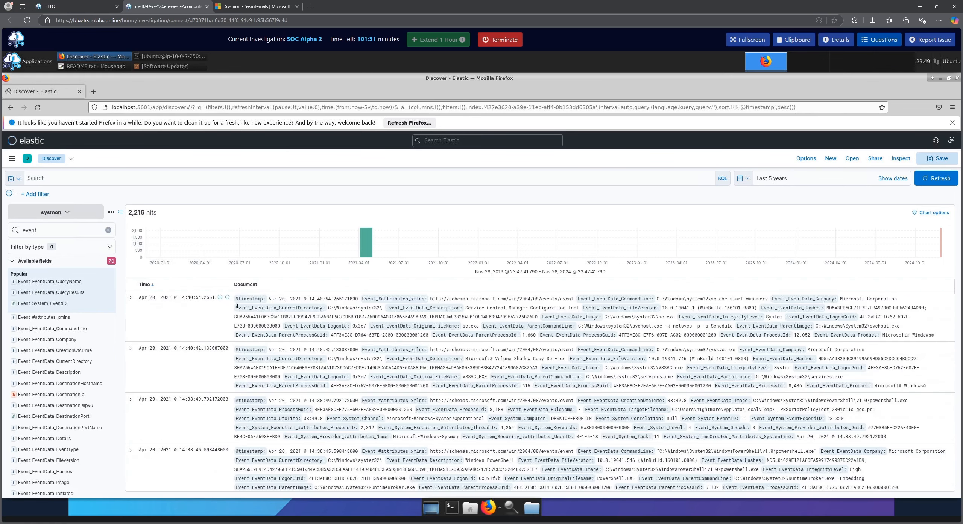
Step: Try to filter the sysmon events with the query Event_EventData_ID : "22"
click(84, 180)
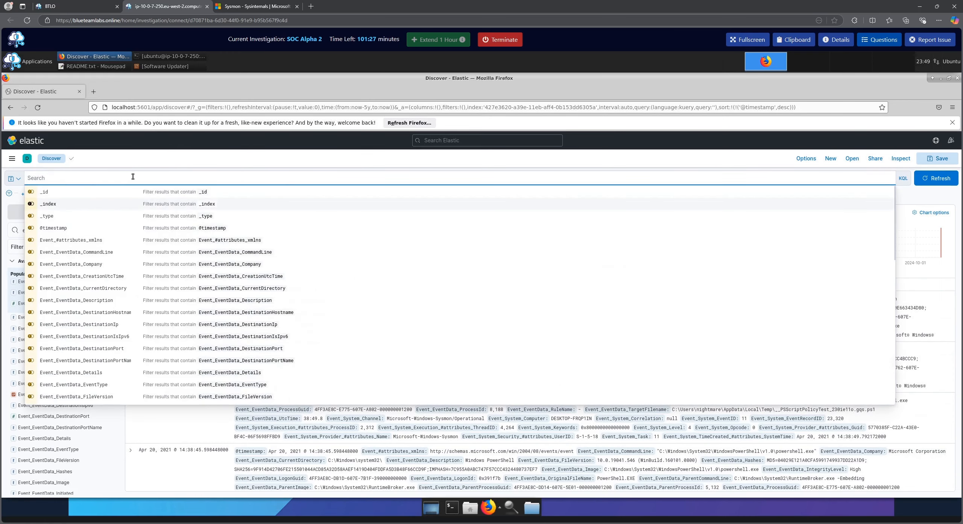
scroll(132, 377, down, 5)
click(43, 174)
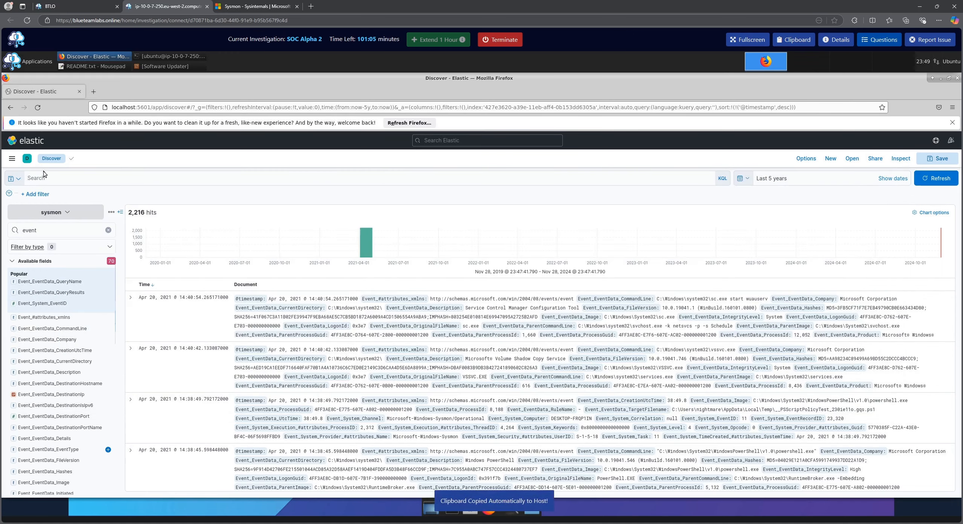
click(54, 178)
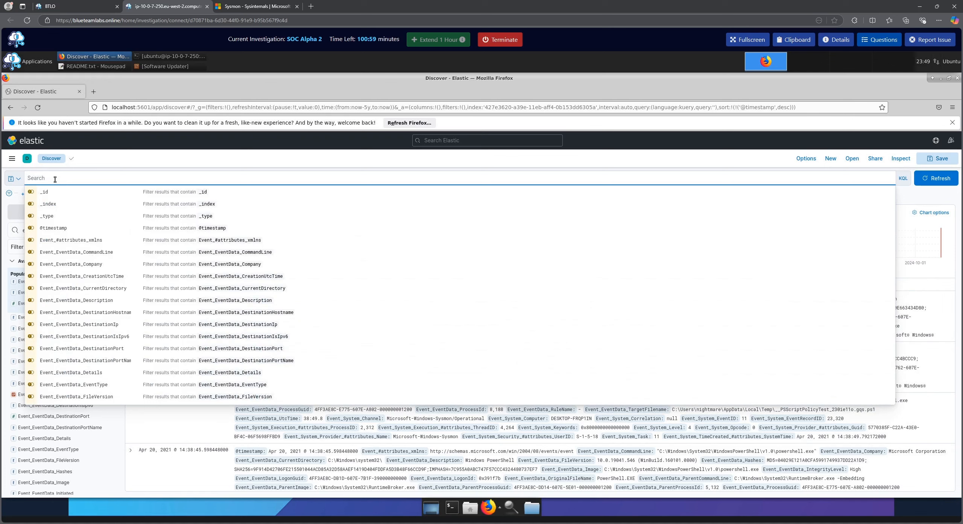
right_click(54, 180)
click(75, 223)
text(event)
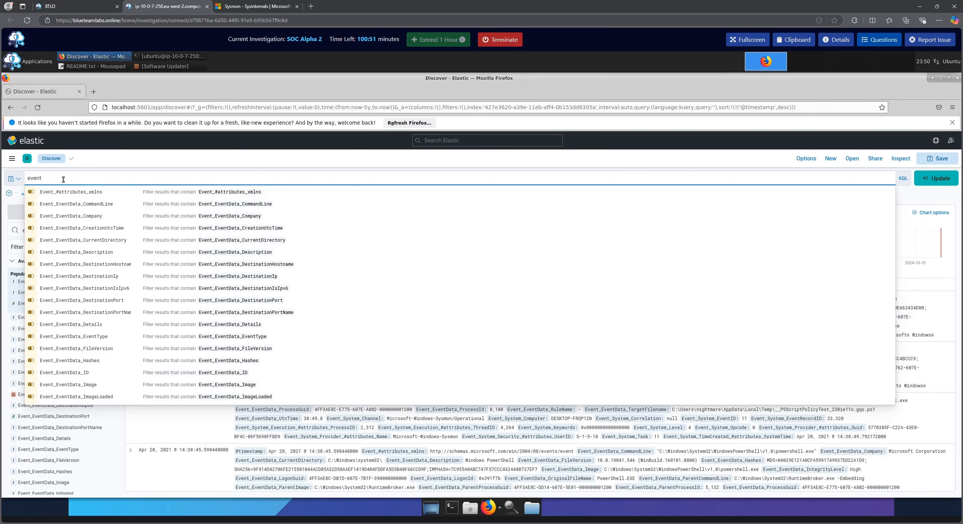
text(+)
key(BackSpace)
text(_e)
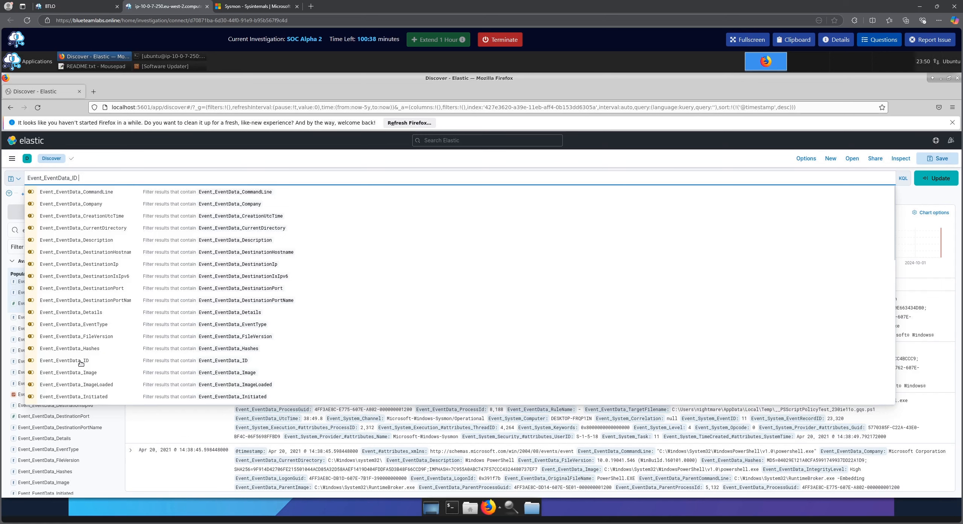
click(80, 360)
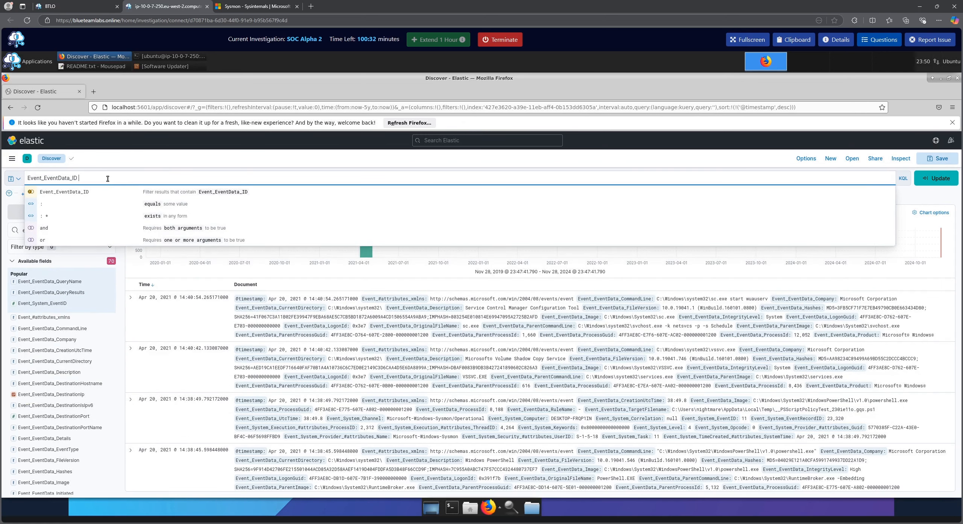
text(: "22)
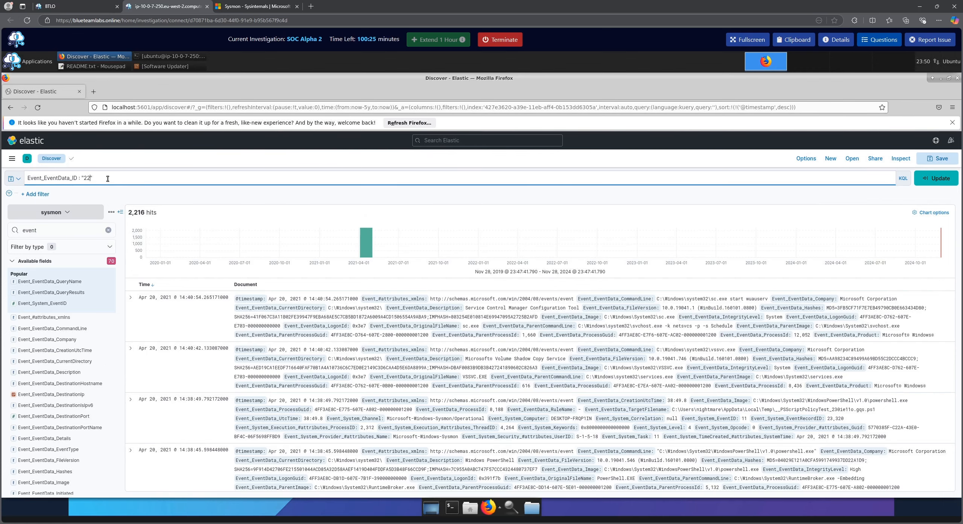
key(Return)
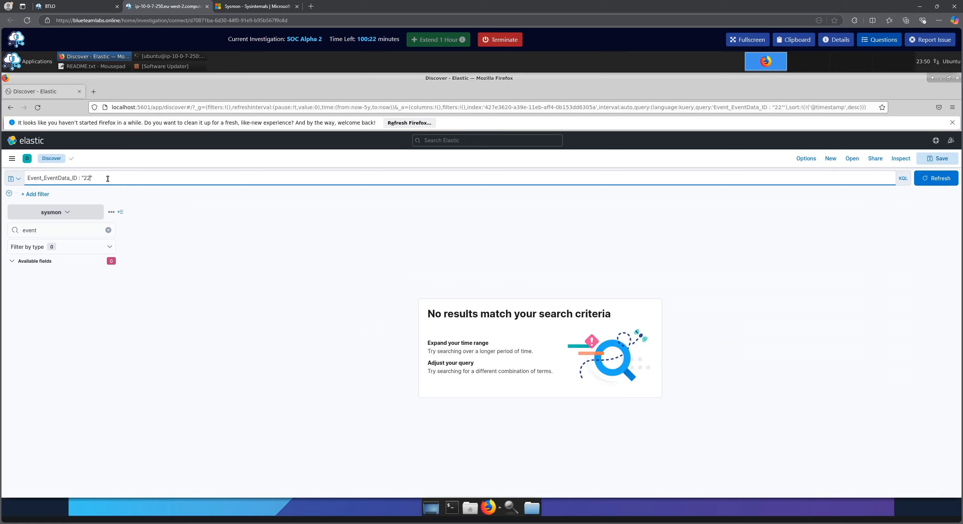
Step: Replace the query with Event_System_EventID : "22" and run it on the sysmon events
click(79, 179)
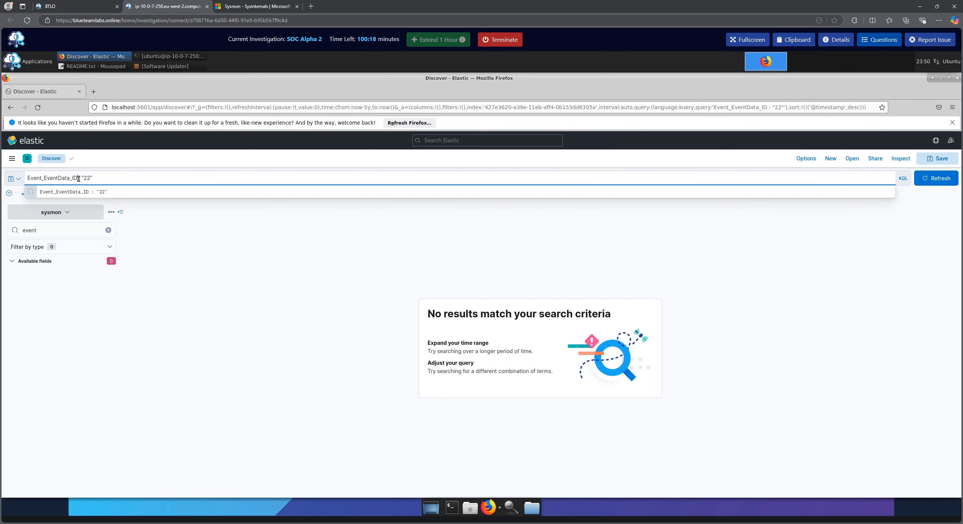
key(BackSpace)
key(BackSpace)
key(BackSpace)
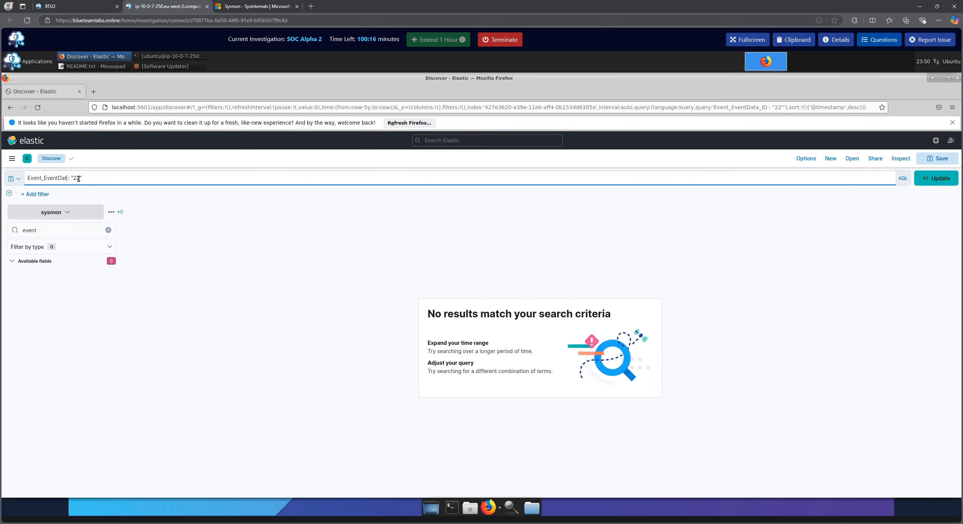
key(BackSpace)
key(BackSpace)
key(BackSpace)
key(BackSpace)
key(BackSpace)
key(BackSpace)
key(BackSpace)
key(BackSpace)
key(BackSpace)
key(Delete)
key(Delete)
key(Delete)
key(Delete)
key(Delete)
key(Delete)
key(Delete)
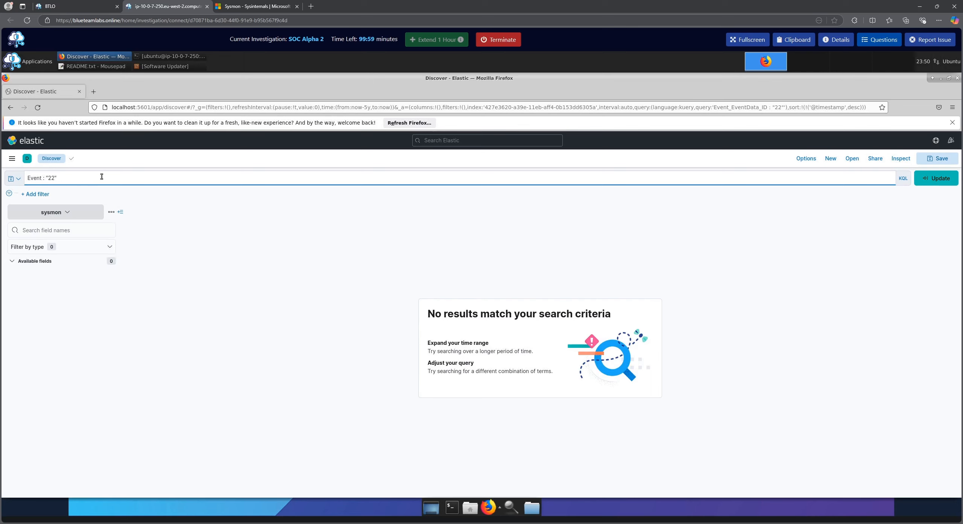
text(s)
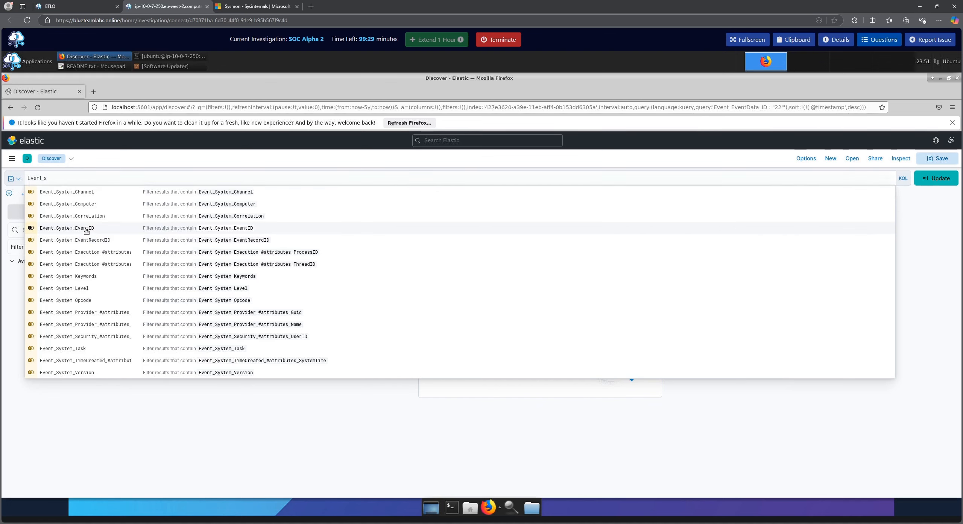
click(86, 229)
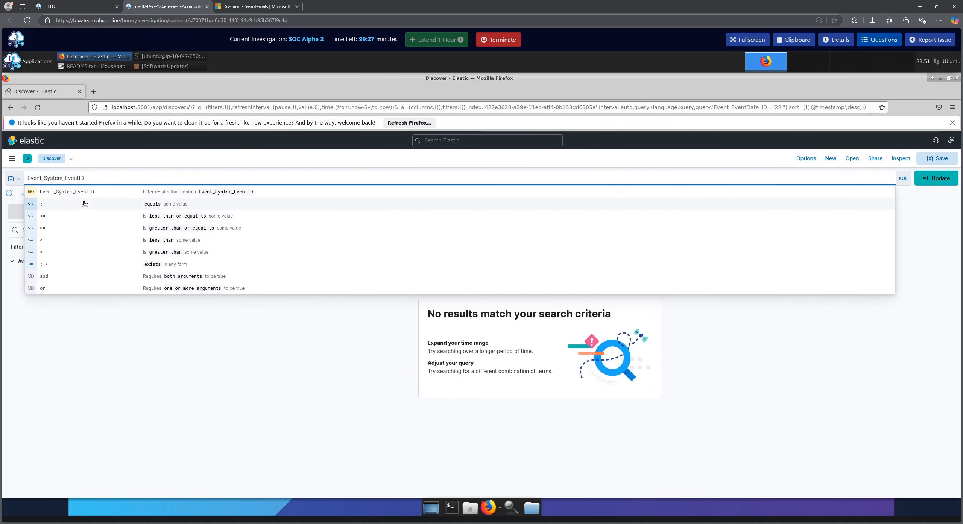
click(85, 204)
text(22)
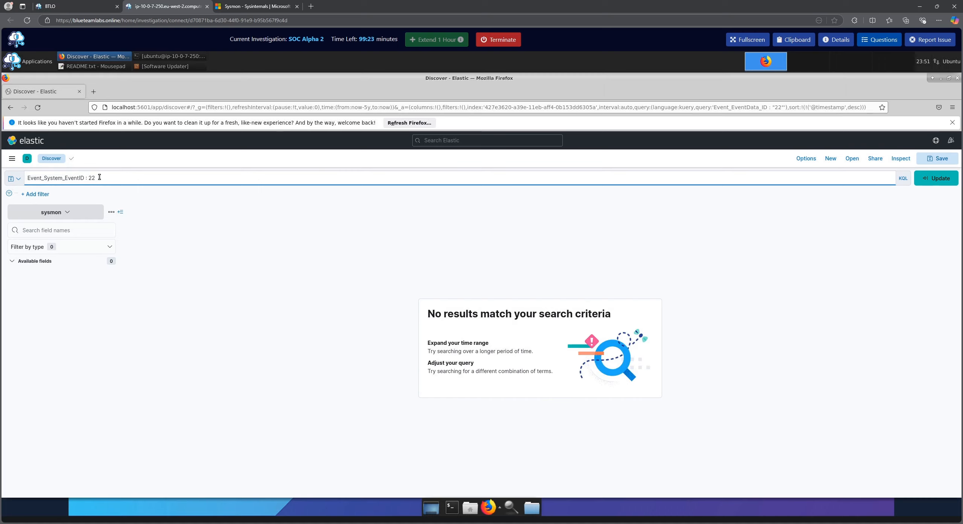
key(Left)
key(Left)
text(")
key(Return)
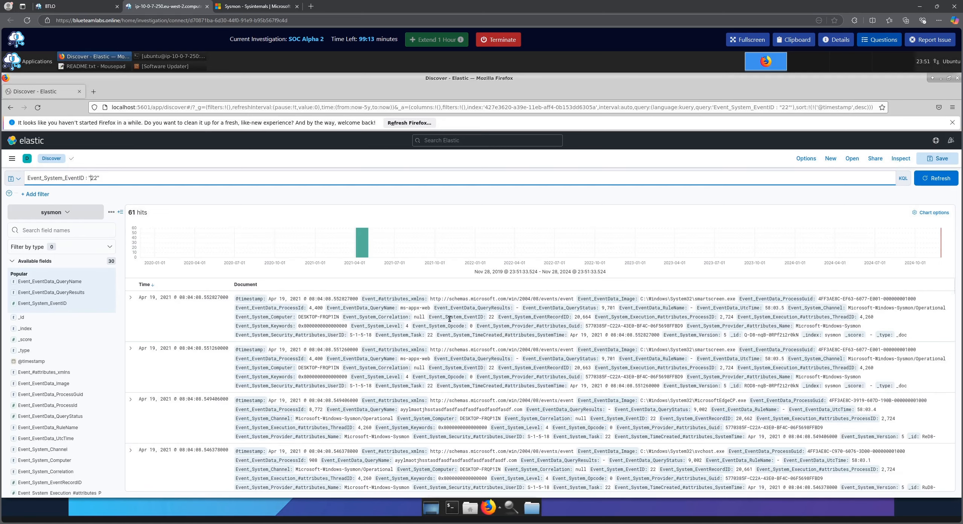
Step: Copy the Event_EventData_QueryName field name and its kill switch domain from the event stamped Apr 19, 2021 @ 00:04:08.549406000
scroll(479, 316, down, 3)
drag(451, 325, 584, 327)
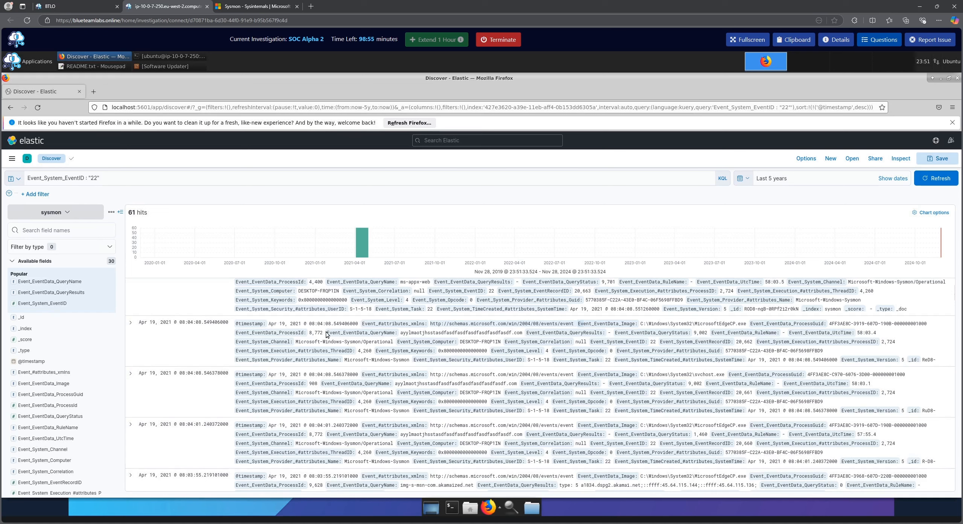
drag(327, 332, 526, 333)
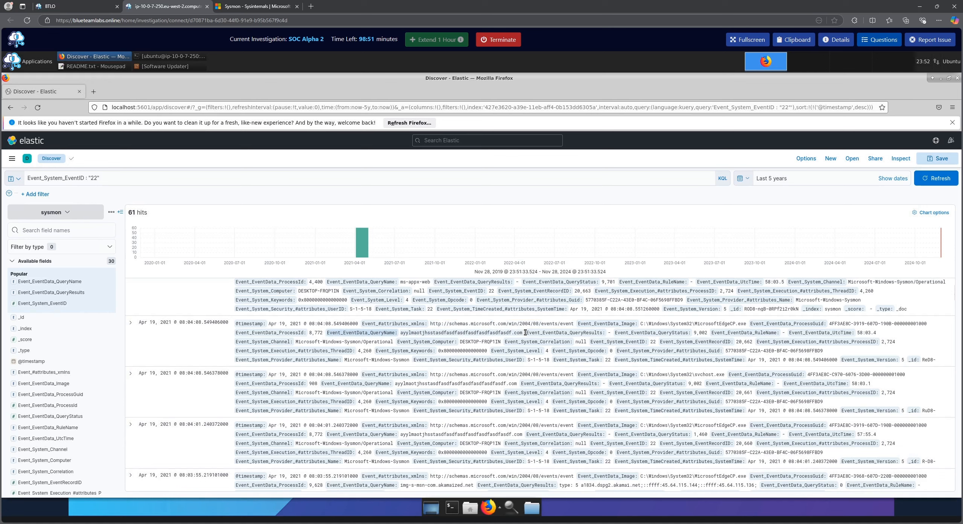
right_click(491, 333)
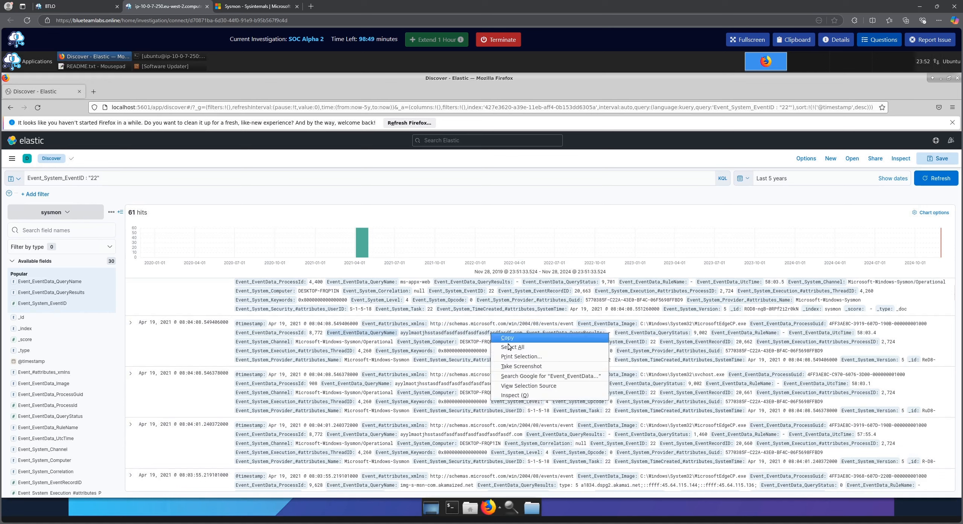
click(511, 338)
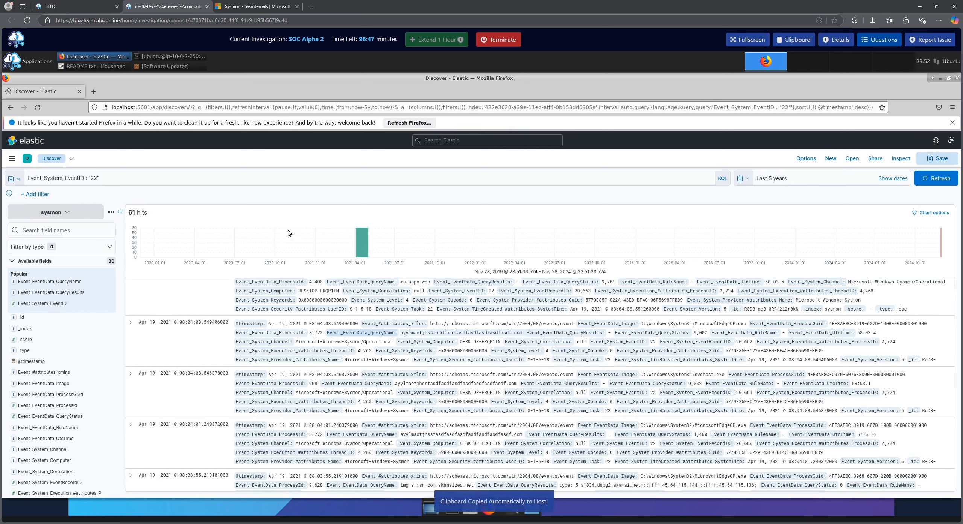
Step: Extend the query with AND and the copied Event_EventData_QueryName condition, put the domain in quotation marks, and run it
click(180, 178)
text(AND)
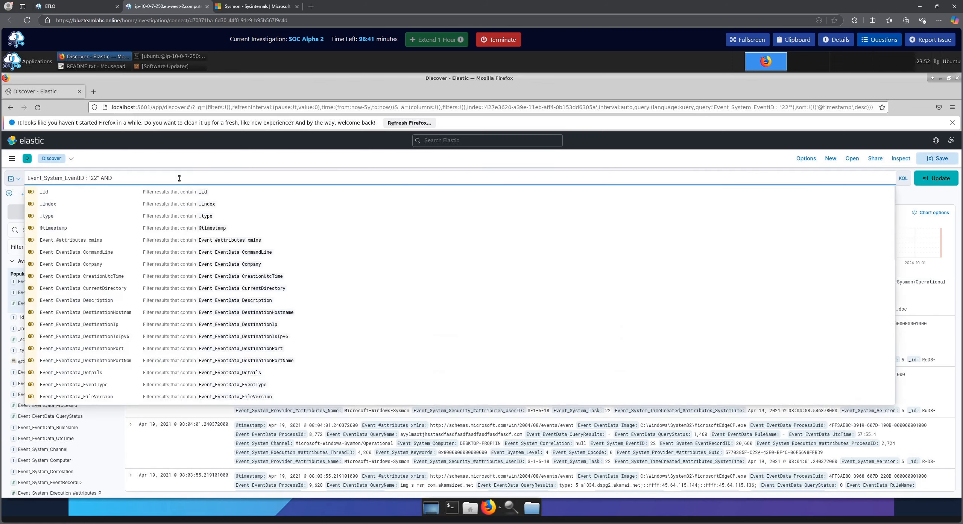
key(ctrl+v)
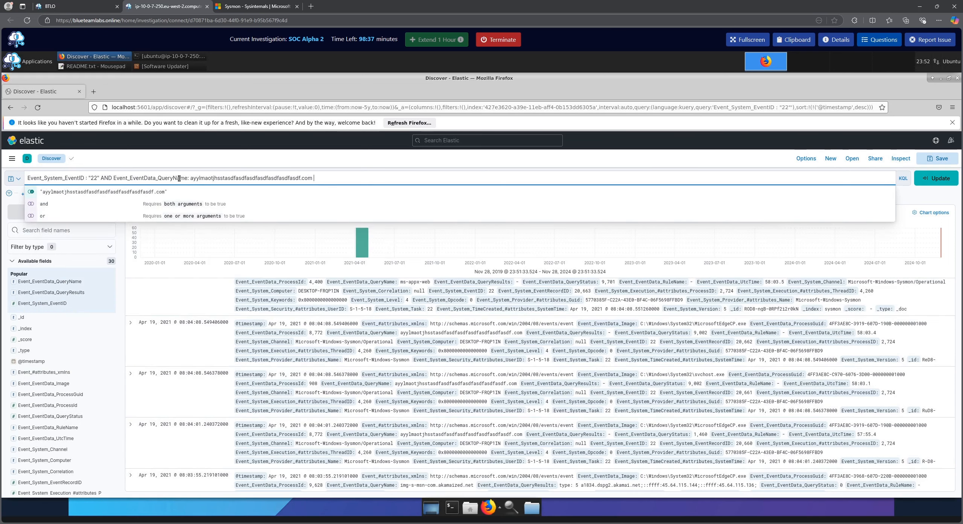
text(")
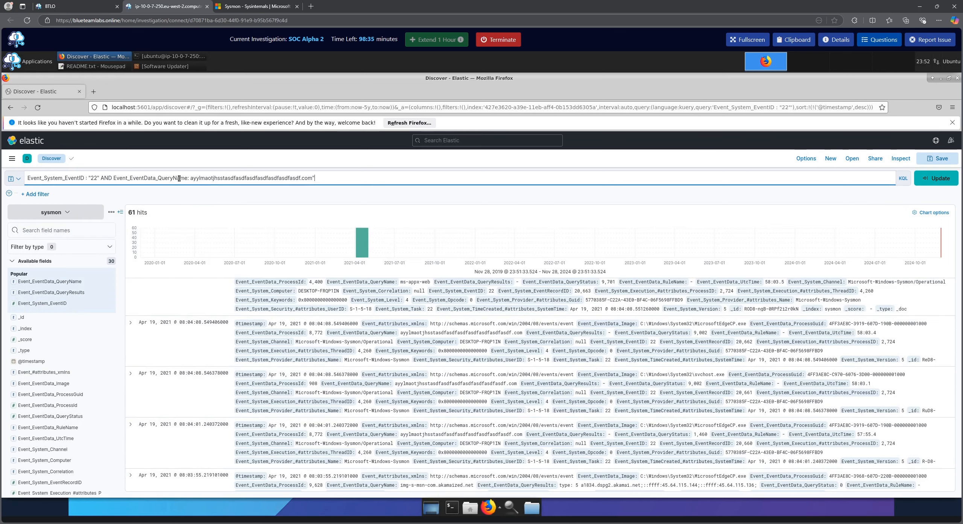
key(ctrl+Left)
text(")
key(Return)
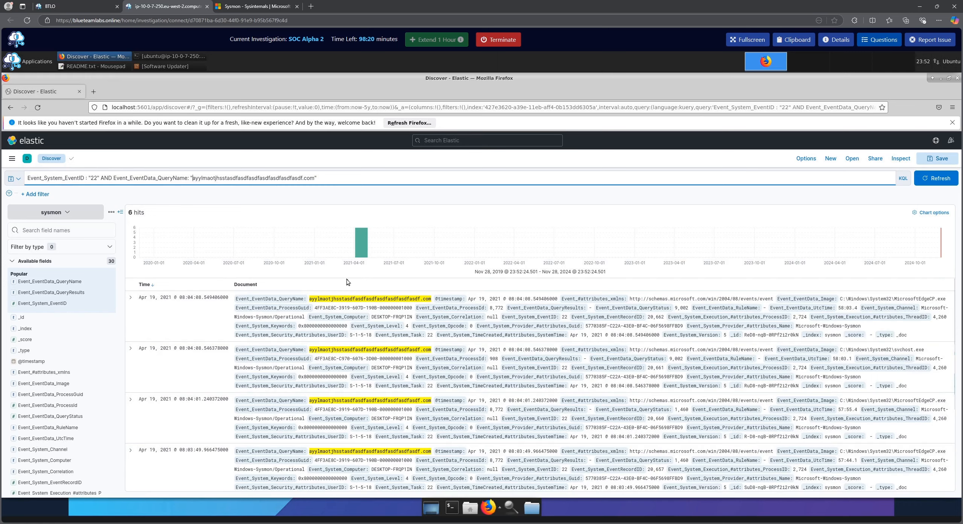
Step: Expand the earliest matching event, check the format required by Hunt 3 (2/2), and find the event's Execution ProcessID
scroll(316, 388, down, 5)
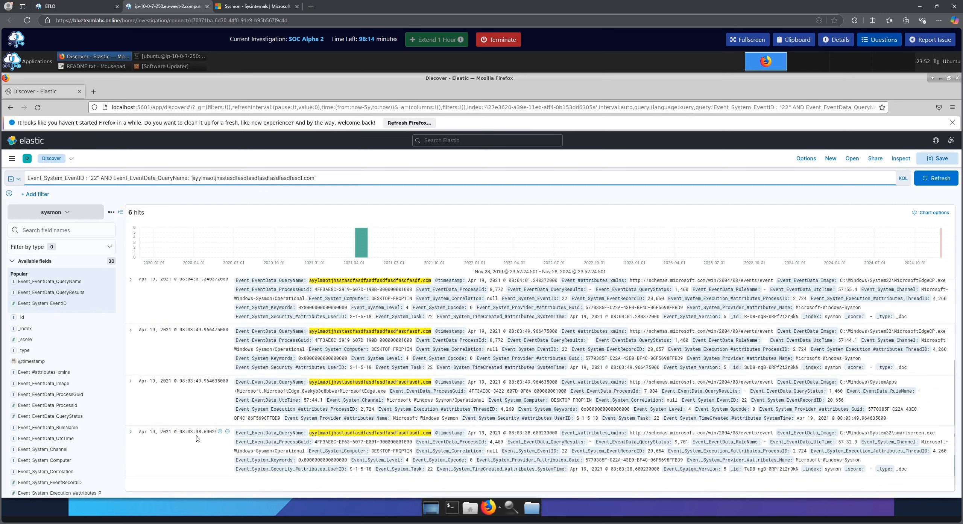
click(130, 432)
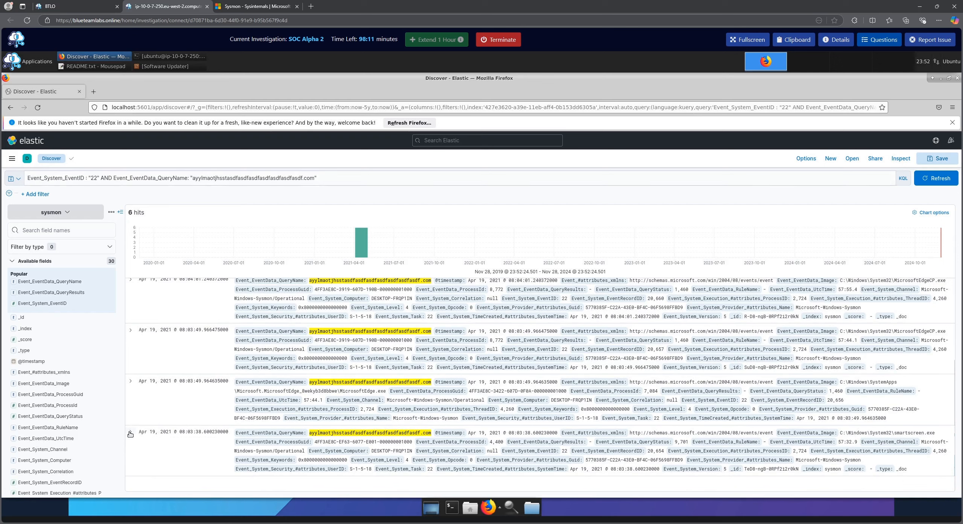
click(884, 46)
scroll(880, 417, down, 2)
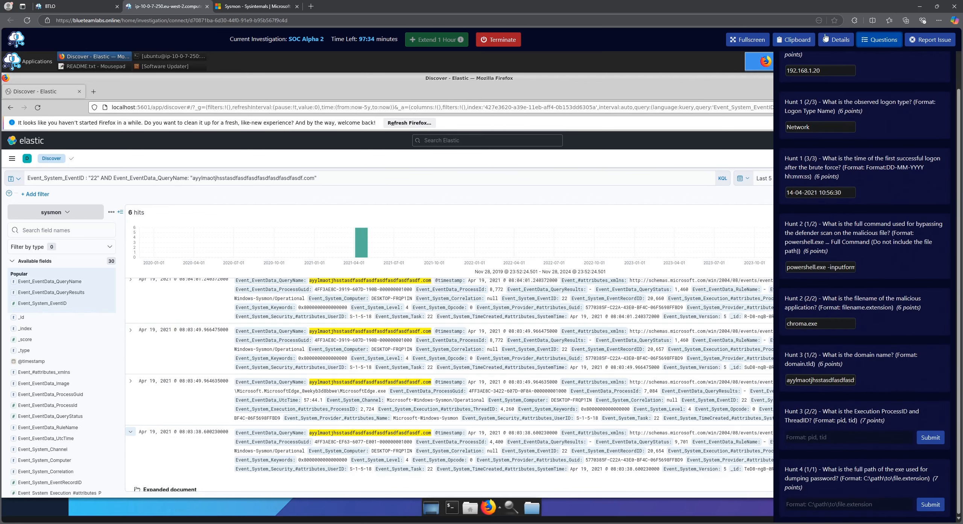
click(869, 42)
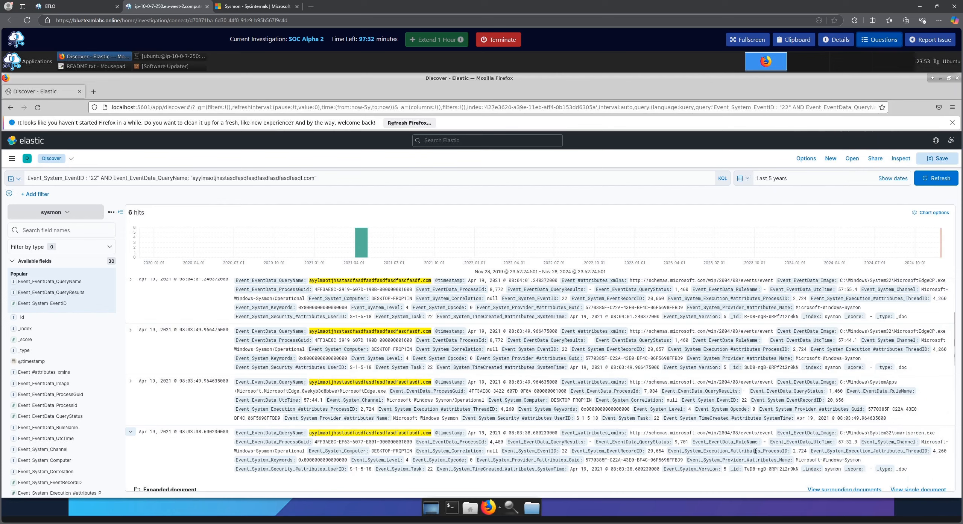
drag(678, 450, 796, 455)
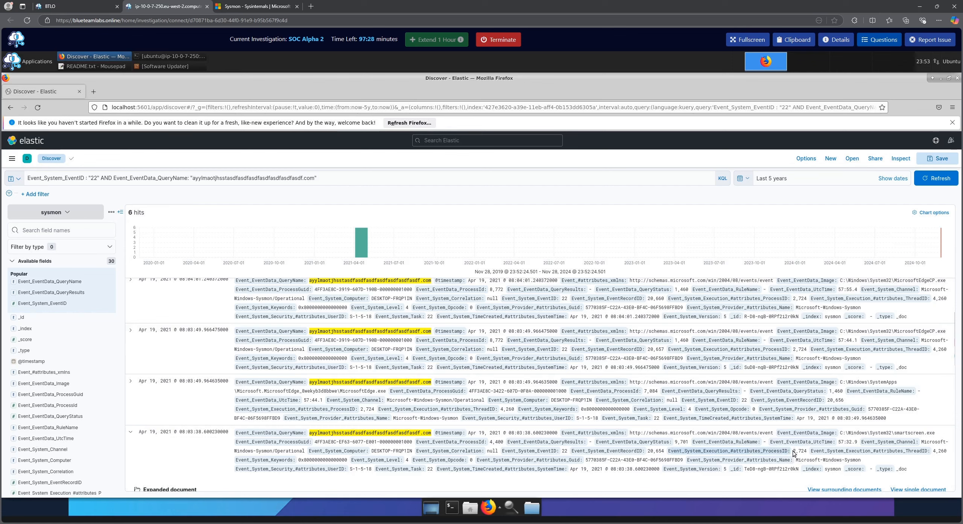
click(806, 451)
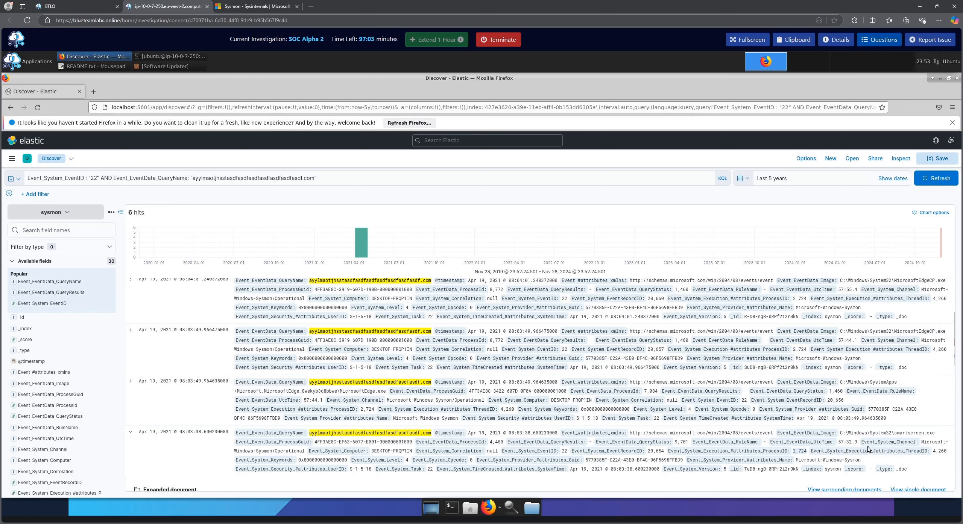
Step: Copy the event's Execution ProcessID and ThreadID into the Hunt 3 (2/2) answer as 2724, 4260 and submit it
double_click(799, 450)
right_click(799, 450)
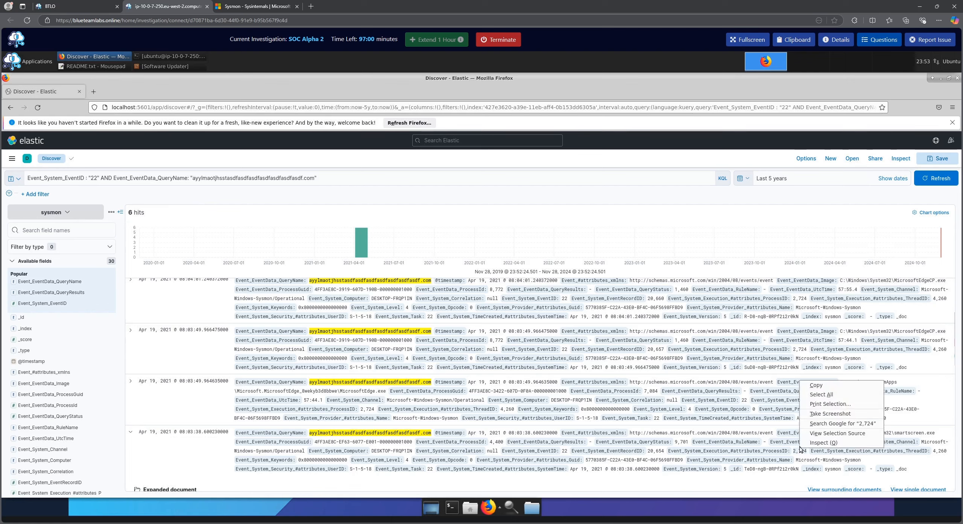
click(822, 386)
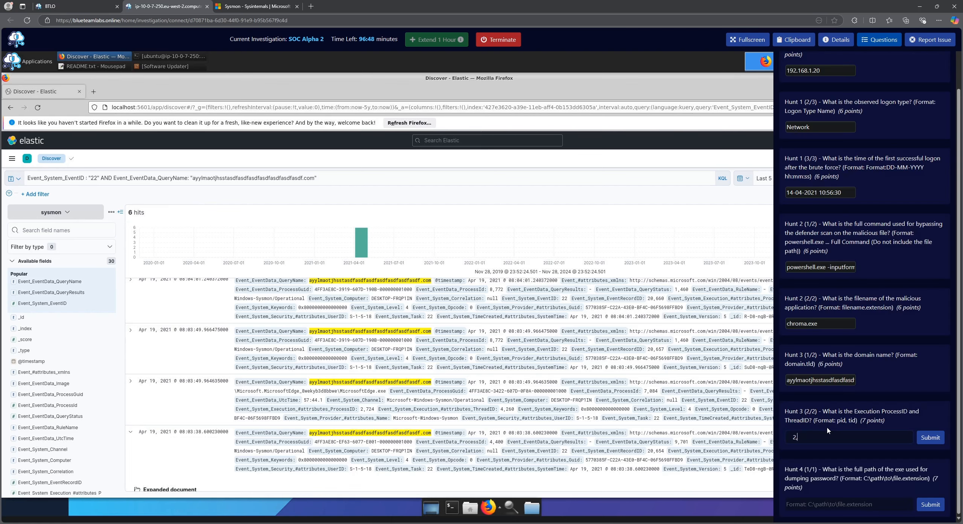
text(724,)
click(879, 39)
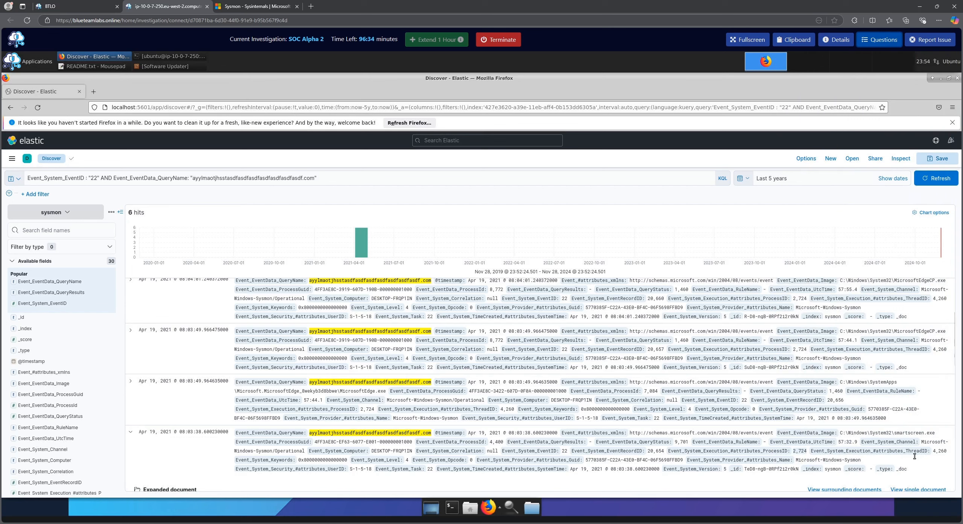
right_click(941, 450)
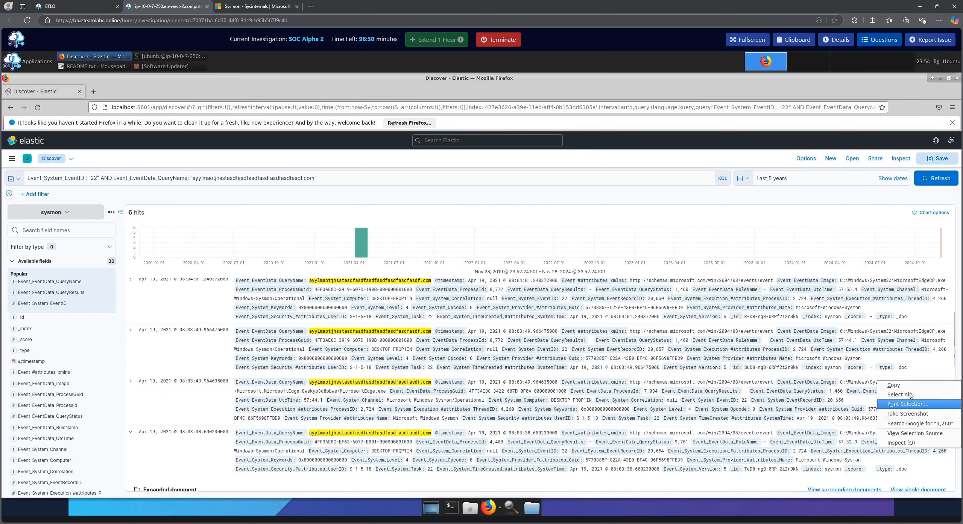
click(895, 385)
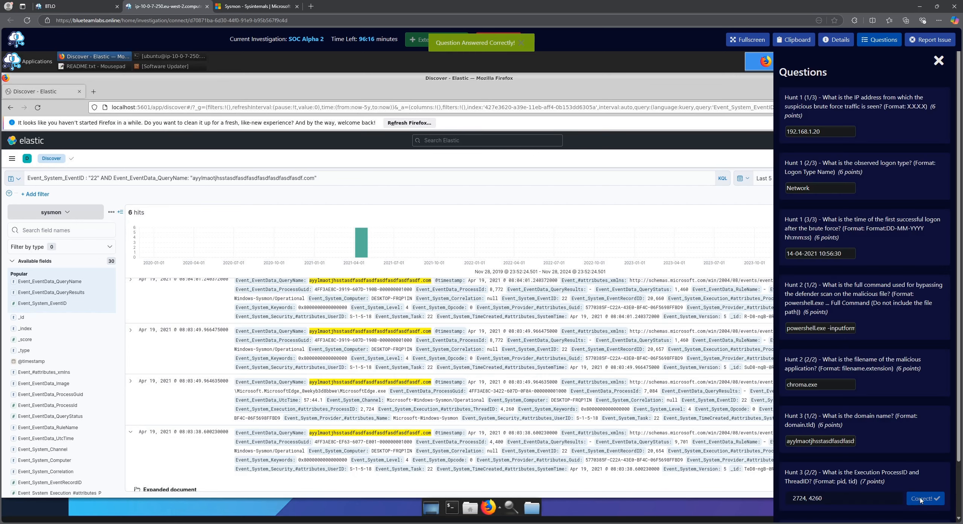
Step: Check the Hunt 4 question and search the web in a new browser tab for "password dumping tools"
scroll(886, 453, down, 2)
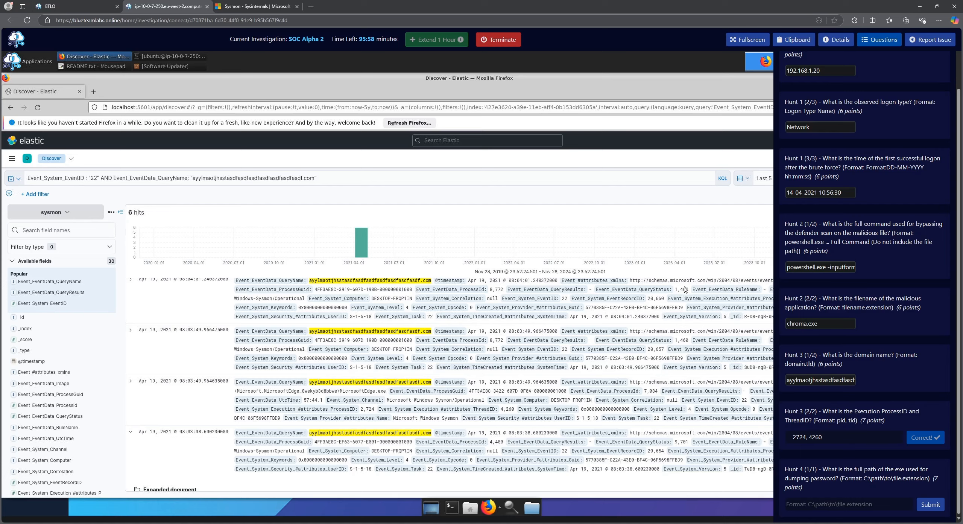
click(311, 6)
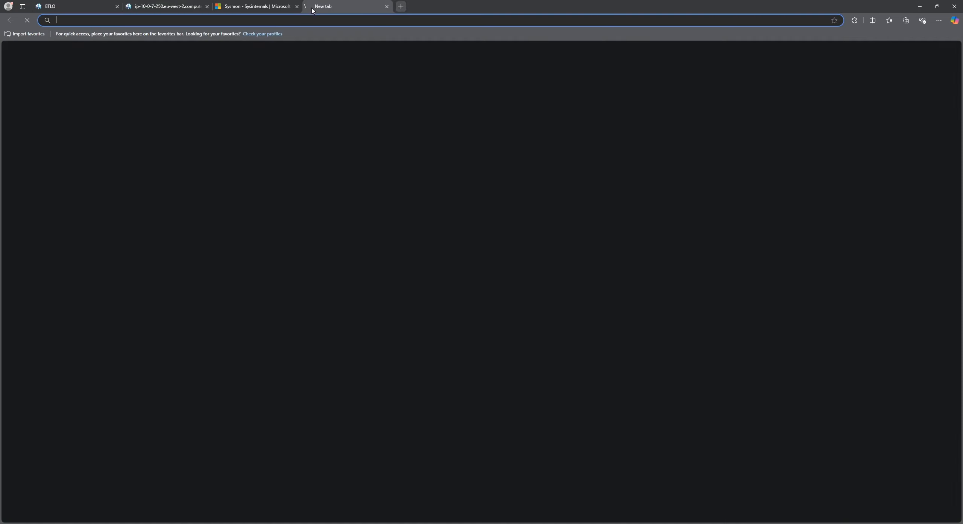
text(passwo)
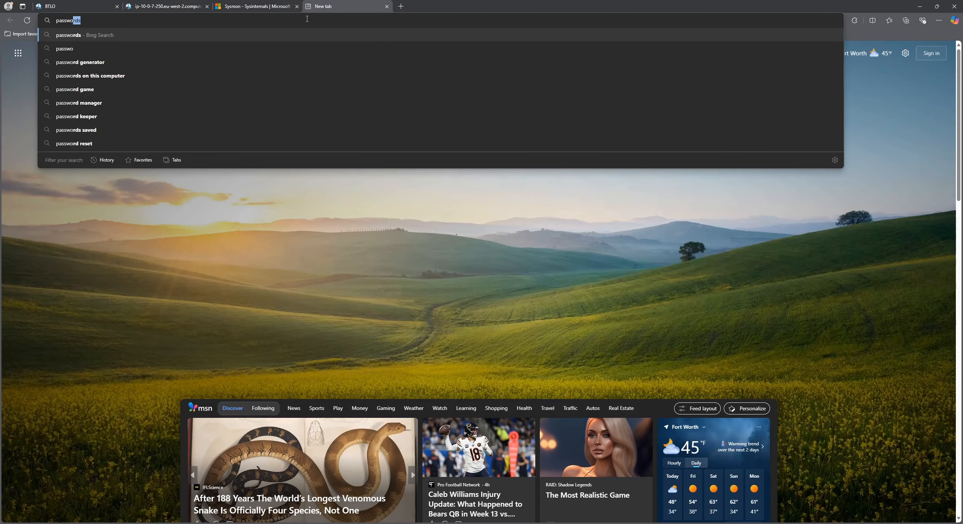
text(rd dumoug)
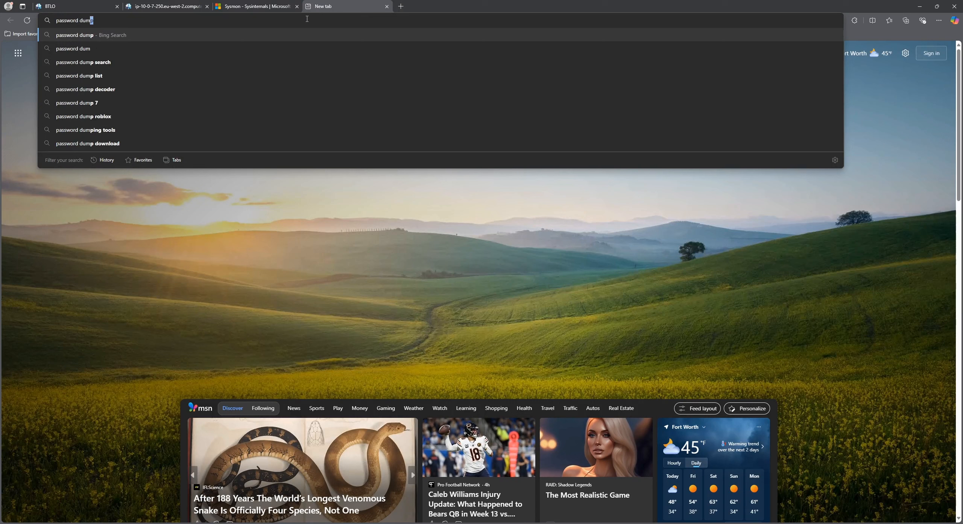
key(BackSpace)
key(BackSpace)
key(BackSpace)
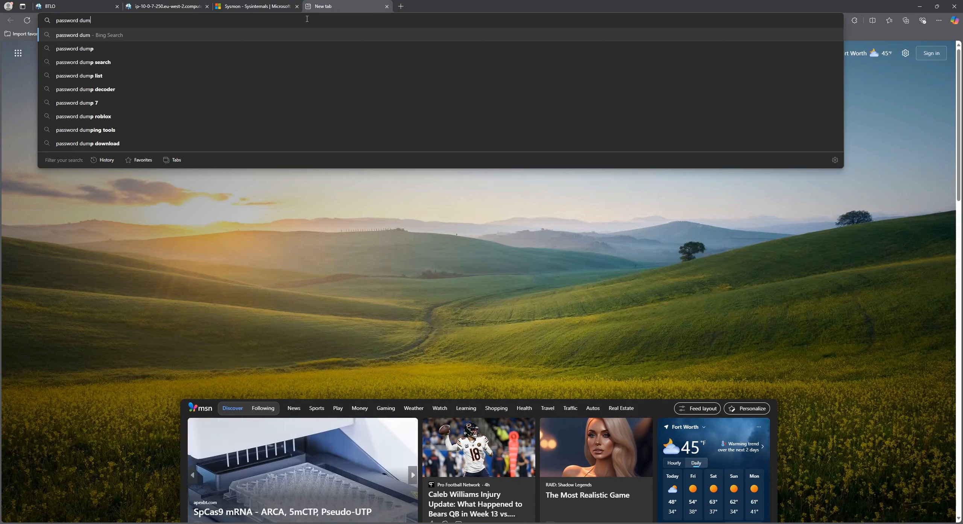
text(ping tools)
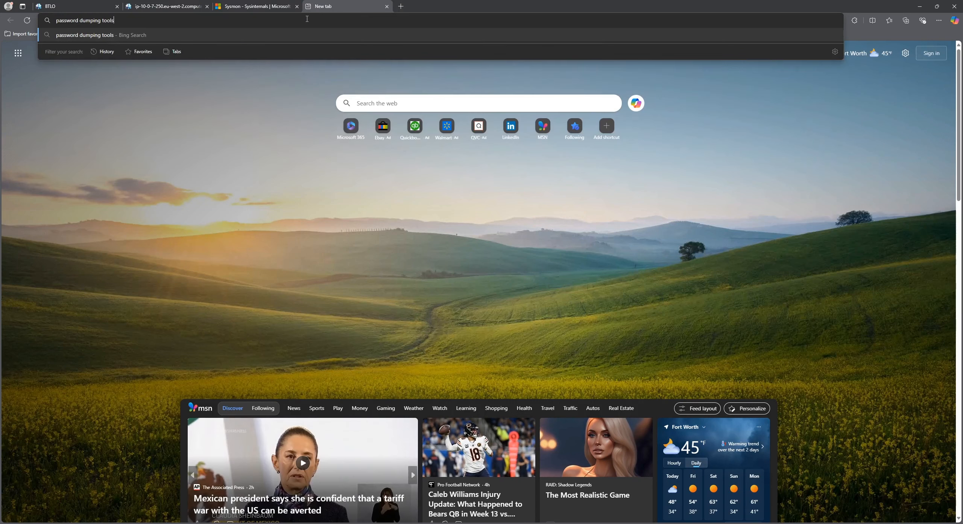
key(Return)
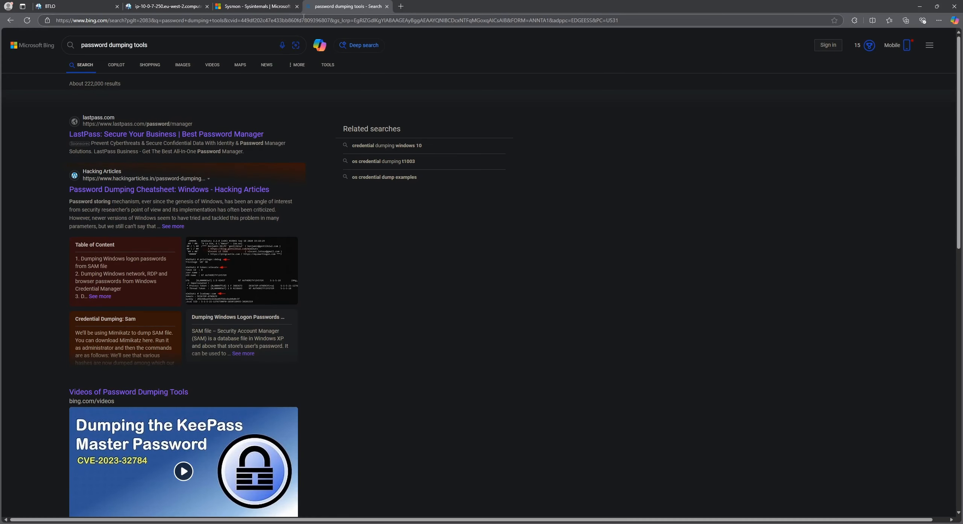
Step: Open the Hacking Articles result "Password Dumping Cheatsheet: Windows" and review its table of contents for the LSASS dumping method
click(165, 188)
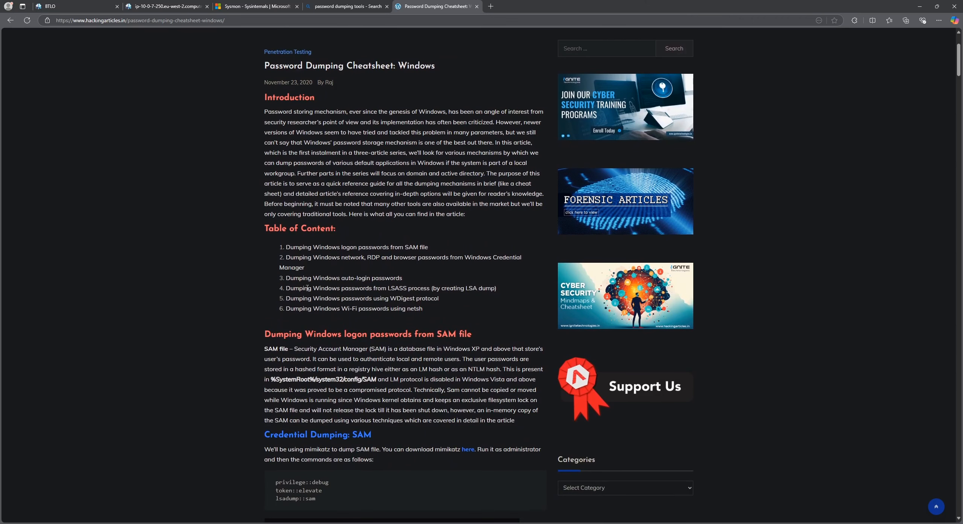
drag(308, 287, 431, 289)
scroll(431, 290, down, 2)
Step: Return to the lab, check the password dumping source in README.txt, and go back to Kibana Discover
click(168, 6)
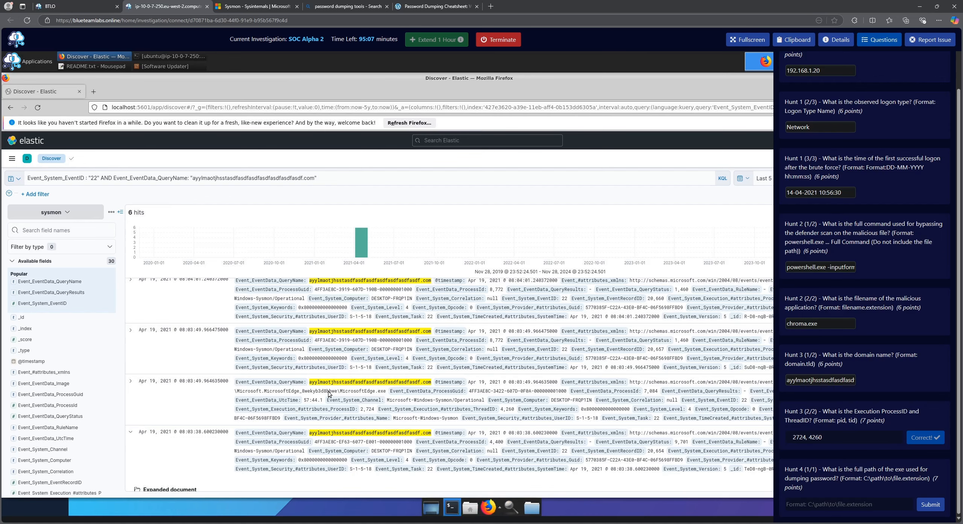
click(91, 66)
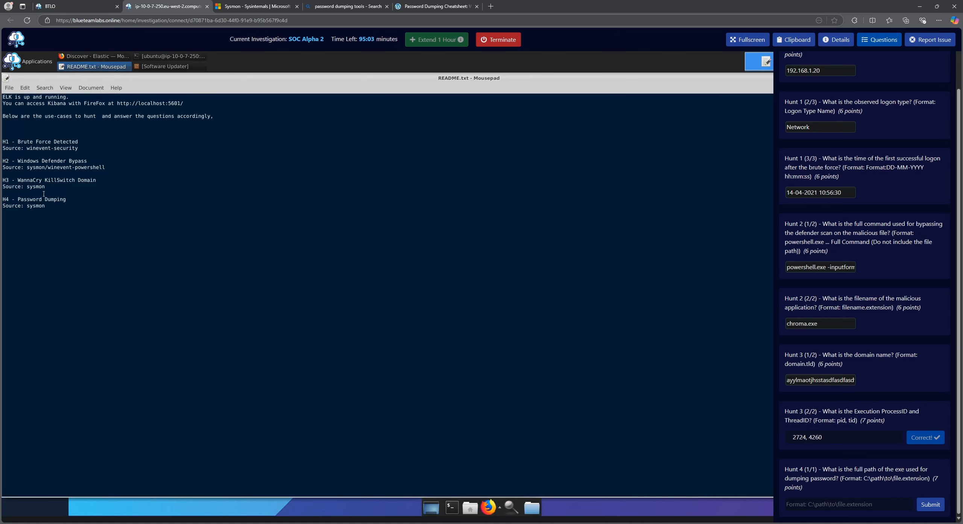
click(93, 56)
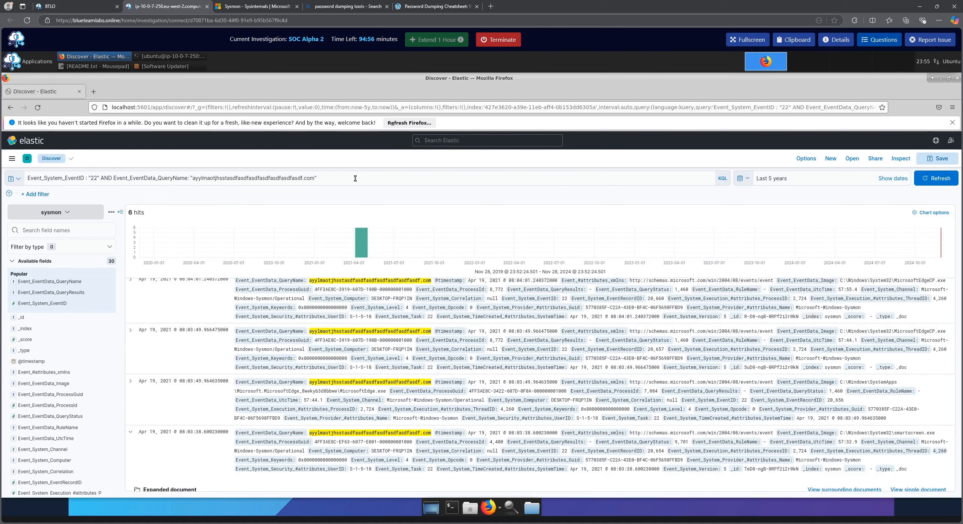
click(354, 176)
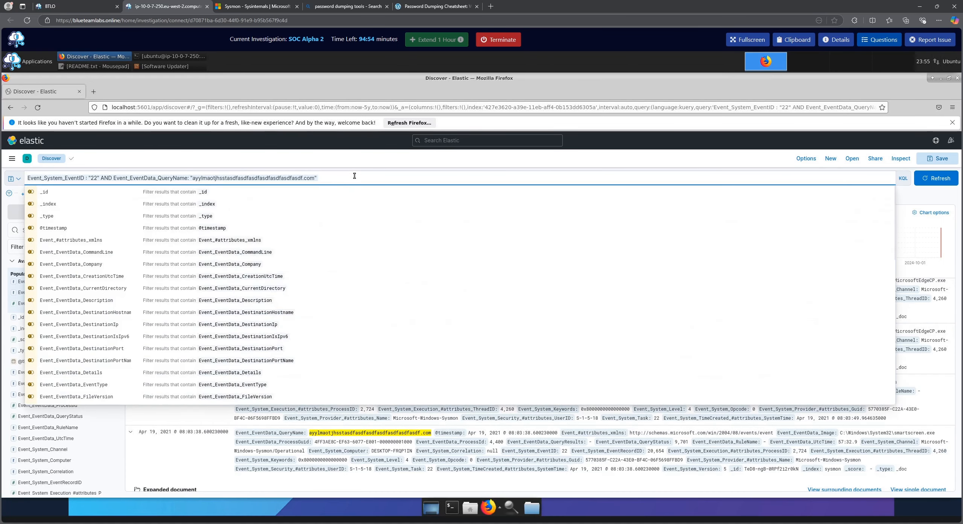
key(ctrl+a)
key(BackSpace)
text(even)
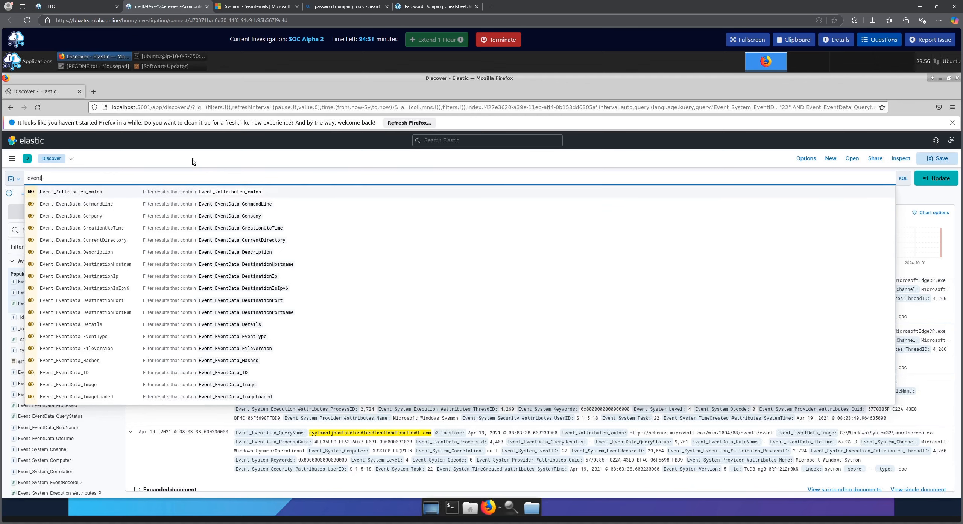
click(155, 162)
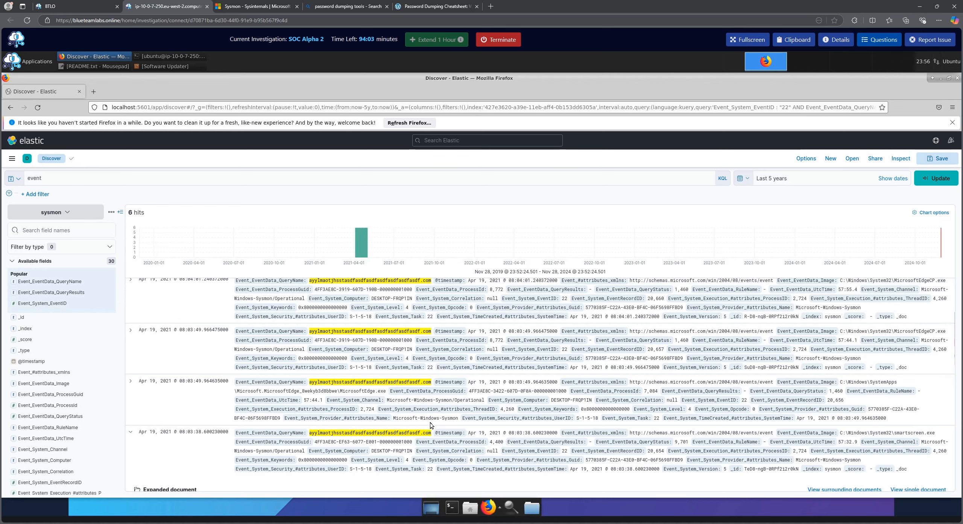
Step: Copy the field name Event_EventData_Image from an event and replace the Discover query with Event_EventData_Image: "*mimikatz*"
right_click(828, 433)
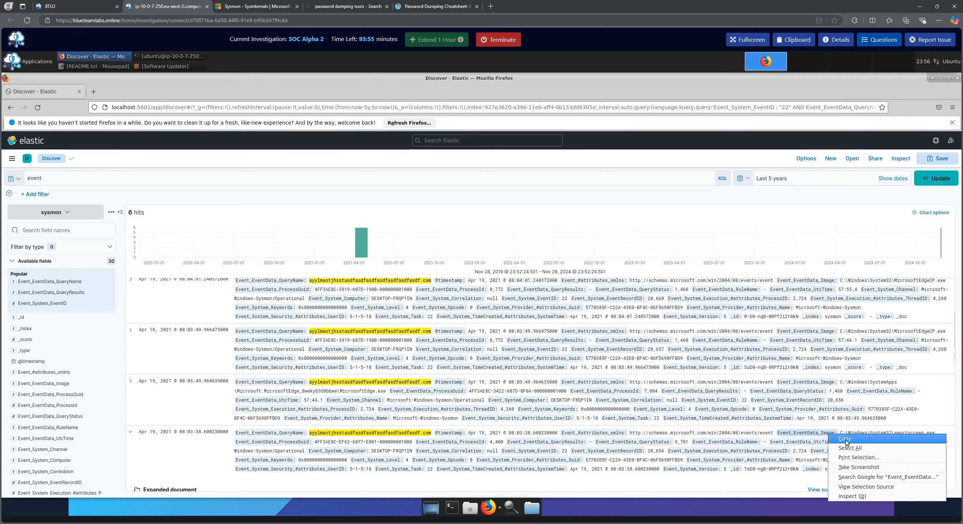
click(845, 438)
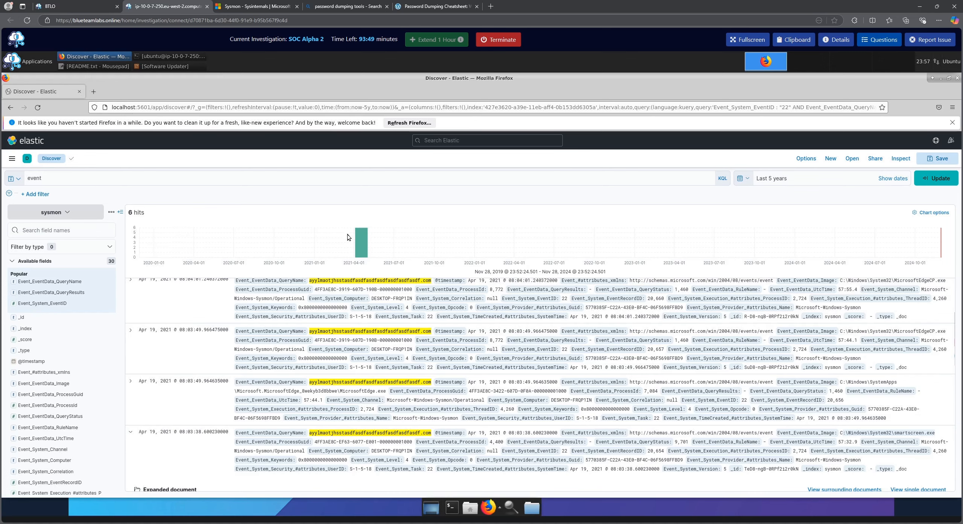
click(210, 178)
key(ctrl+a)
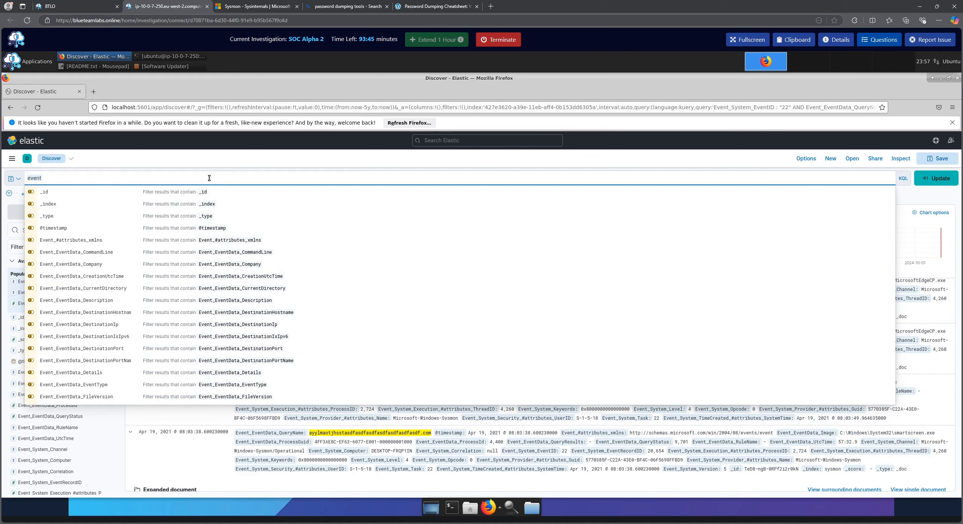
key(ctrl+v)
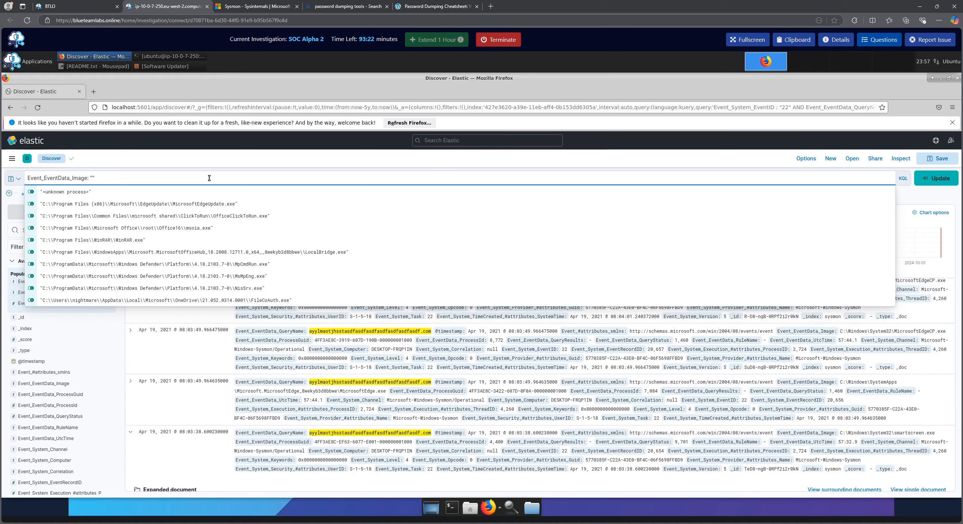
text(*)
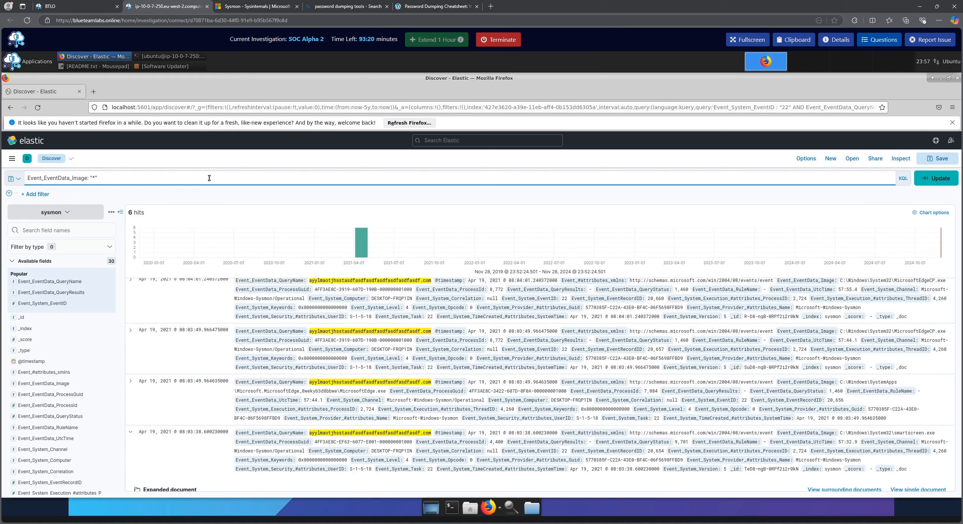
text(mimikat)
Step: Switch to the Hacking Articles browser tab, search the web for "mimikatz", and open the ParrotSec/mimikatz GitHub result
click(436, 6)
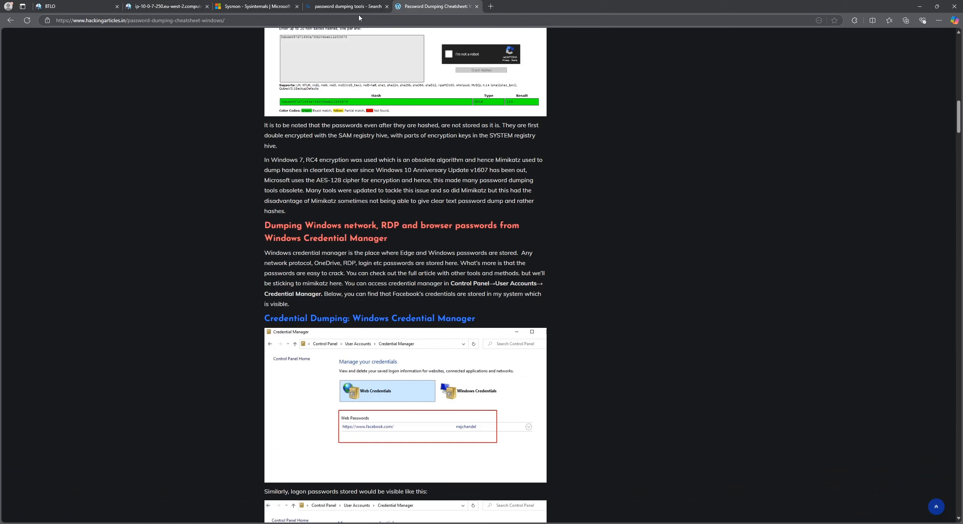
click(336, 19)
text(mimika)
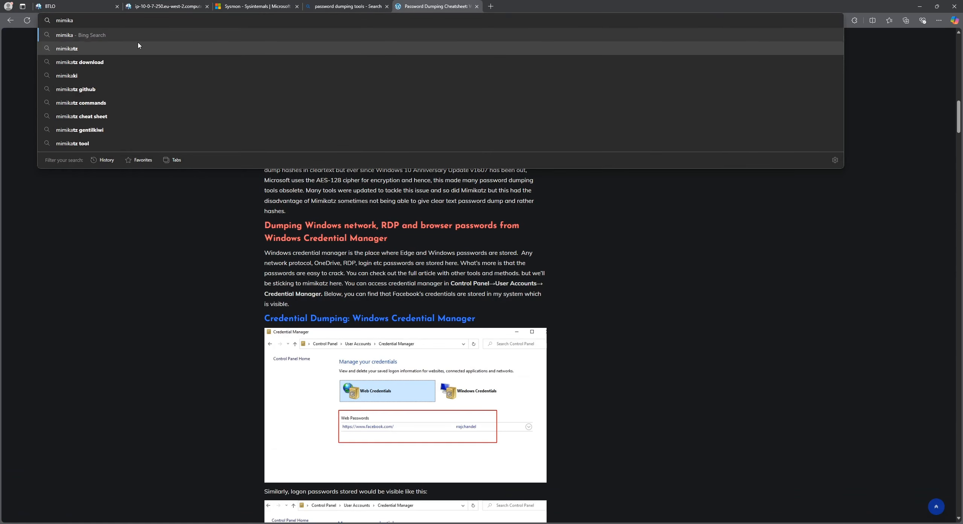
click(67, 49)
click(130, 134)
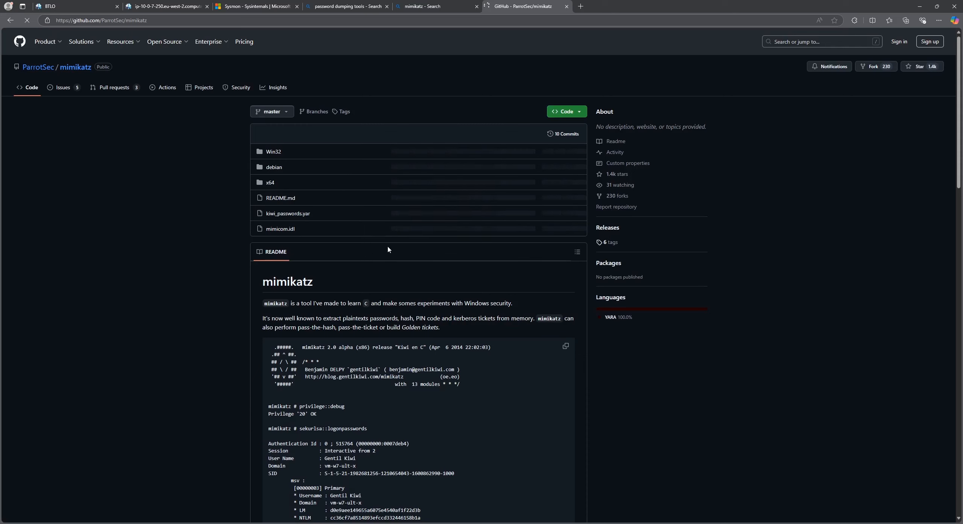
Step: Review the mimikatz repository's file list and README for how the tool is described and used
scroll(316, 304, down, 2)
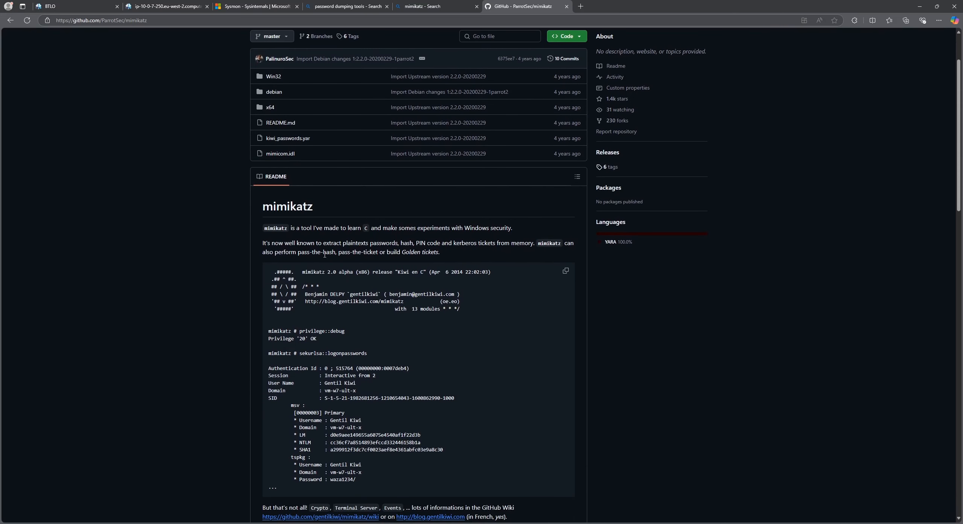
scroll(313, 243, up, 2)
mouse_move(277, 139)
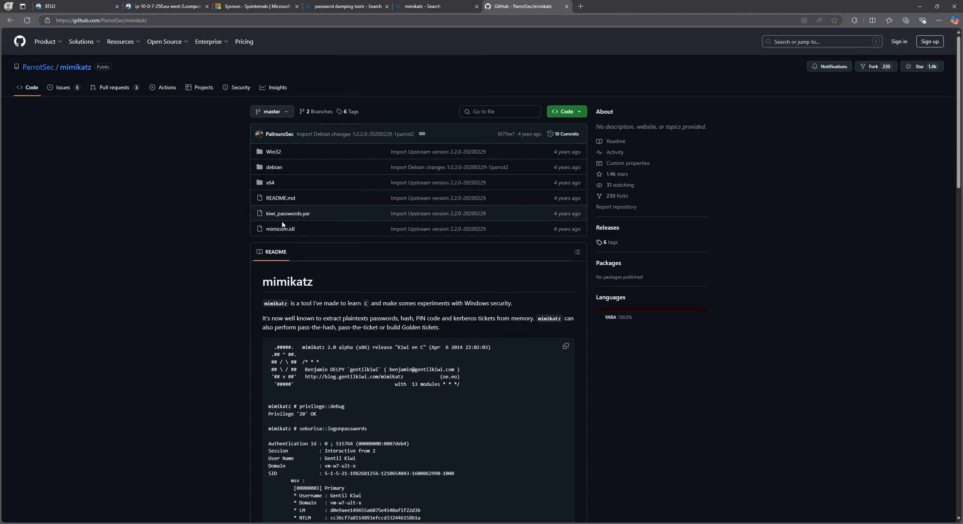
scroll(358, 229, down, 2)
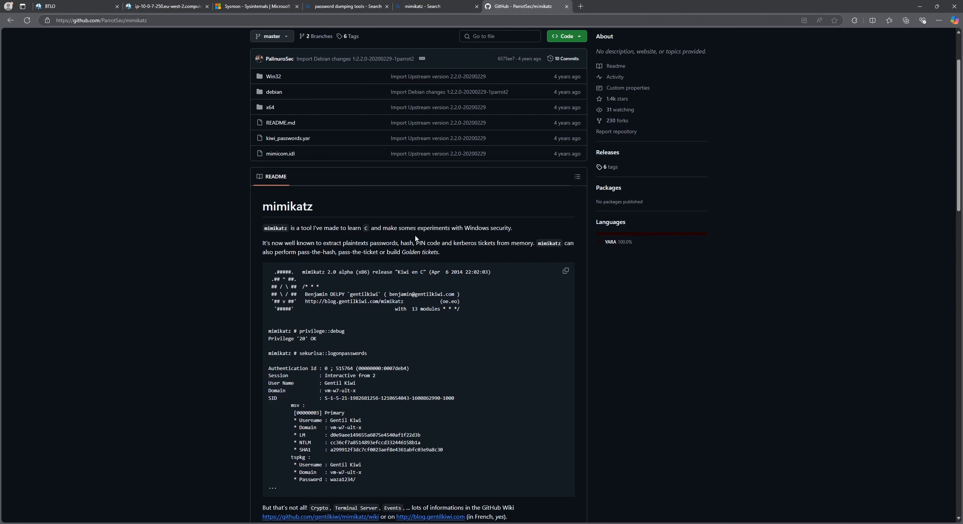
scroll(412, 230, down, 1)
scroll(364, 225, down, 1)
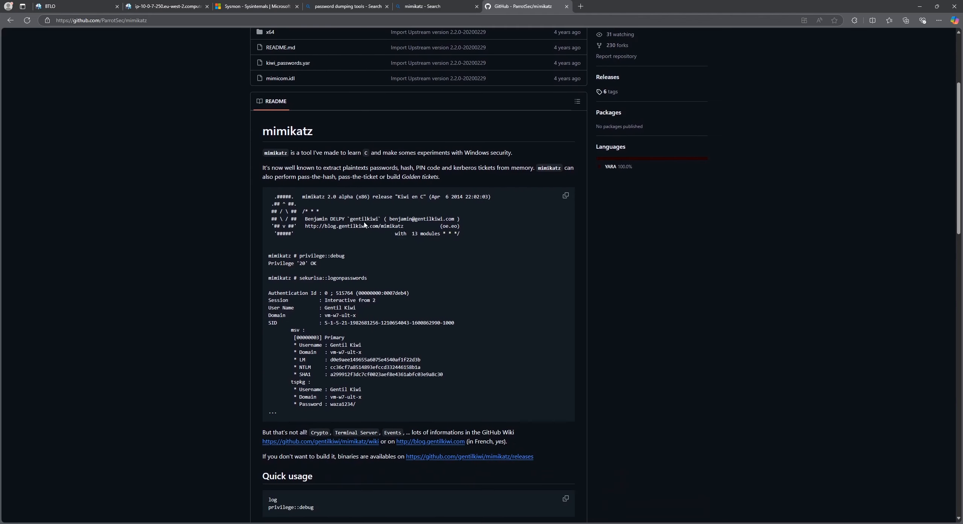
scroll(364, 225, down, 4)
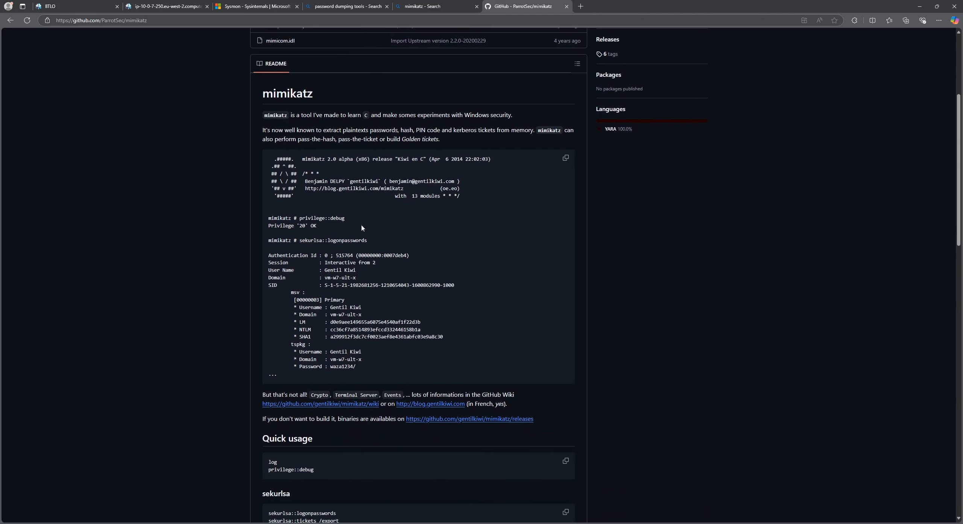
scroll(362, 225, down, 1)
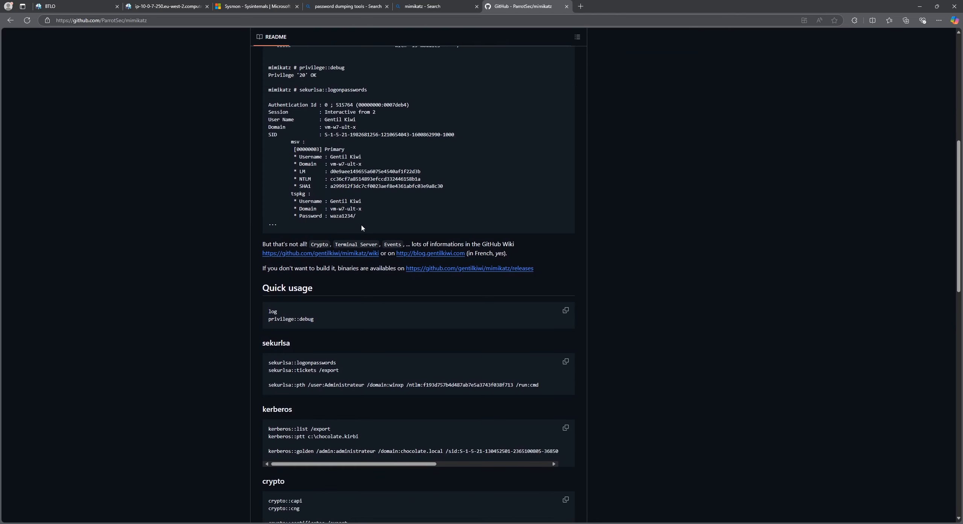
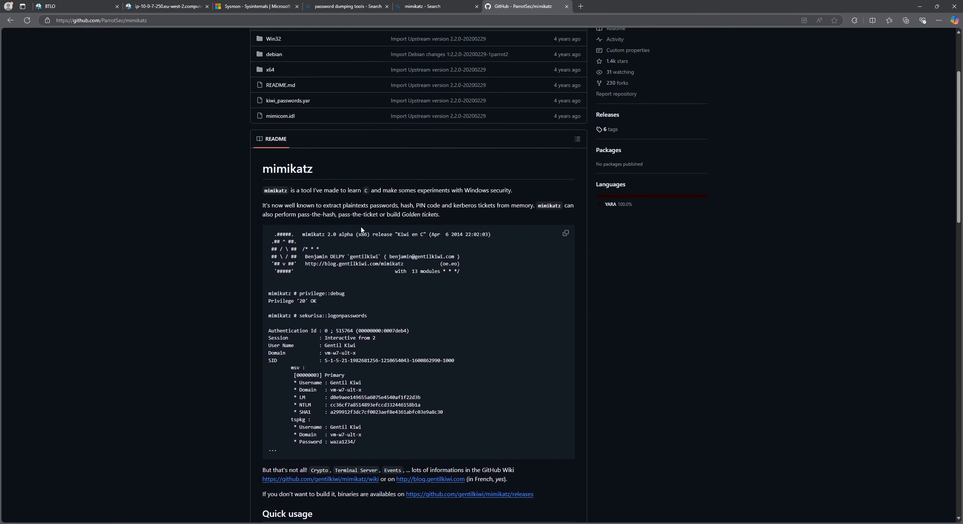
scroll(360, 230, down, 2)
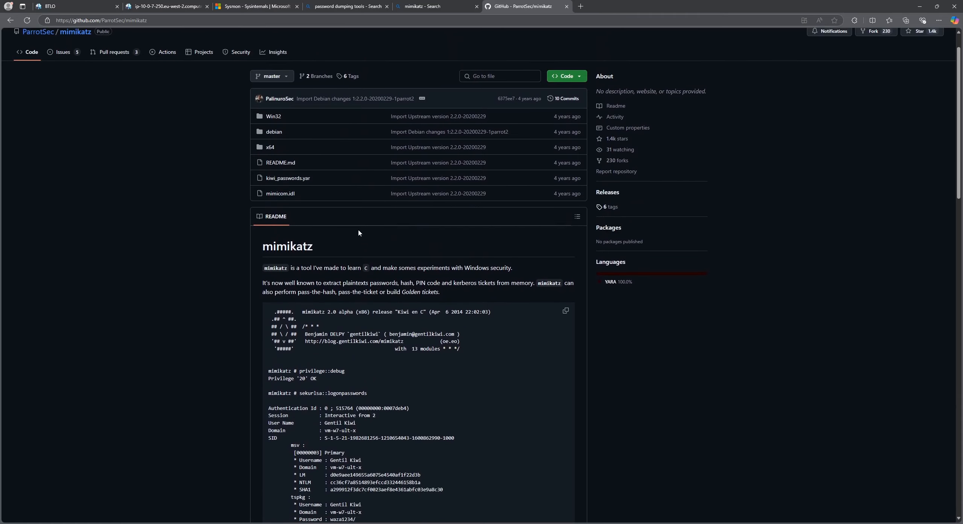
scroll(357, 228, up, 2)
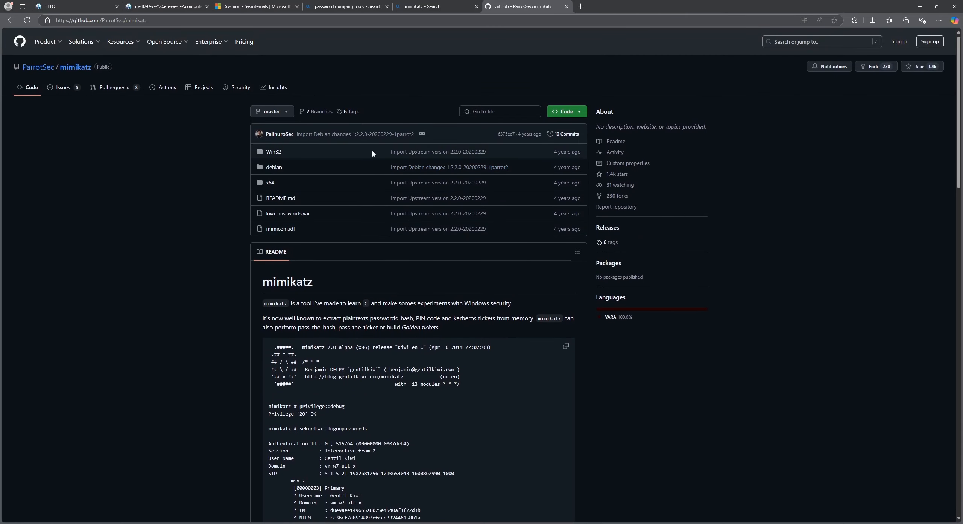
Step: Return to Kibana Discover, run the mimikatz image query, and rerun it without quotation marks as Event_EventData_Image: *mimikatz*
click(426, 9)
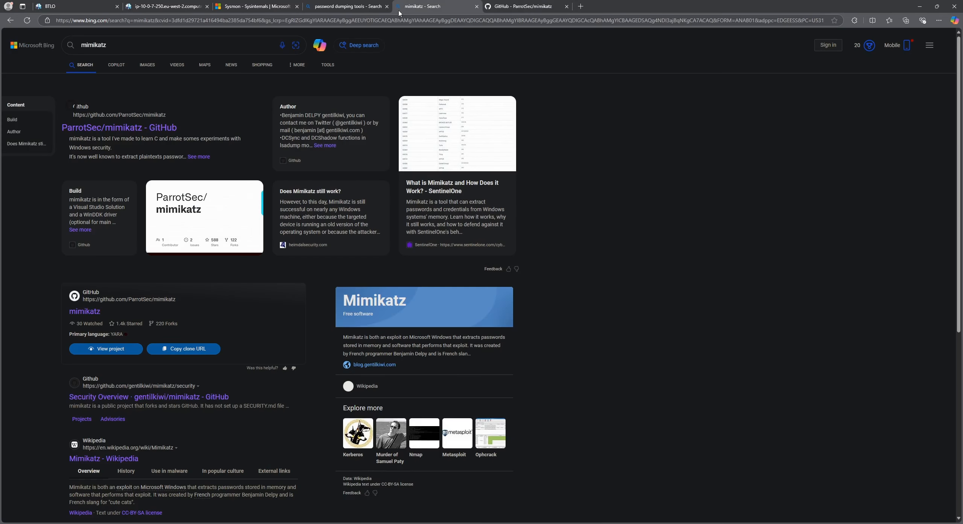
click(367, 7)
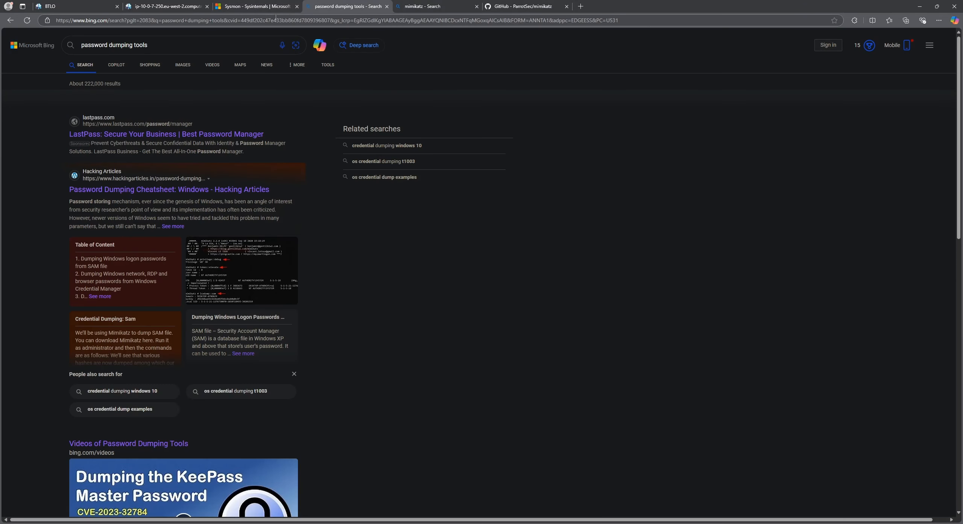
click(256, 6)
click(165, 6)
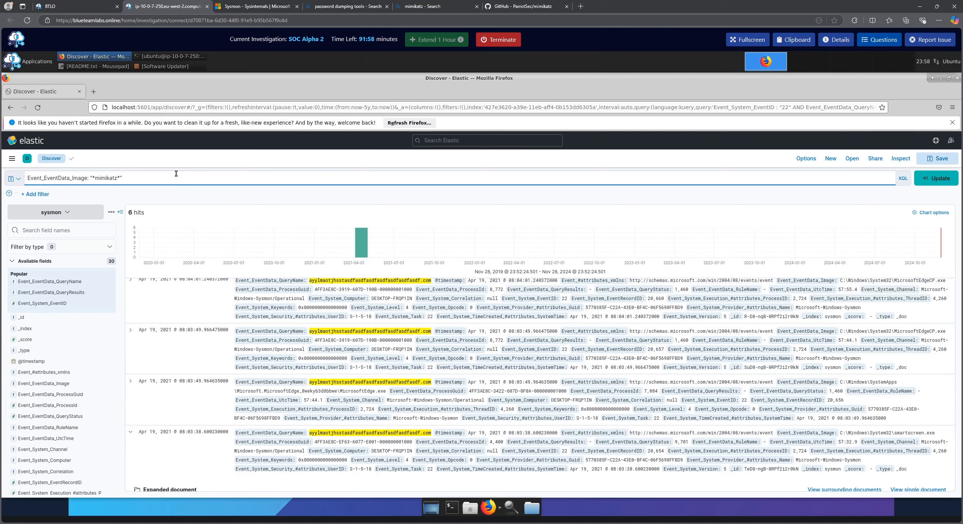
key(Return)
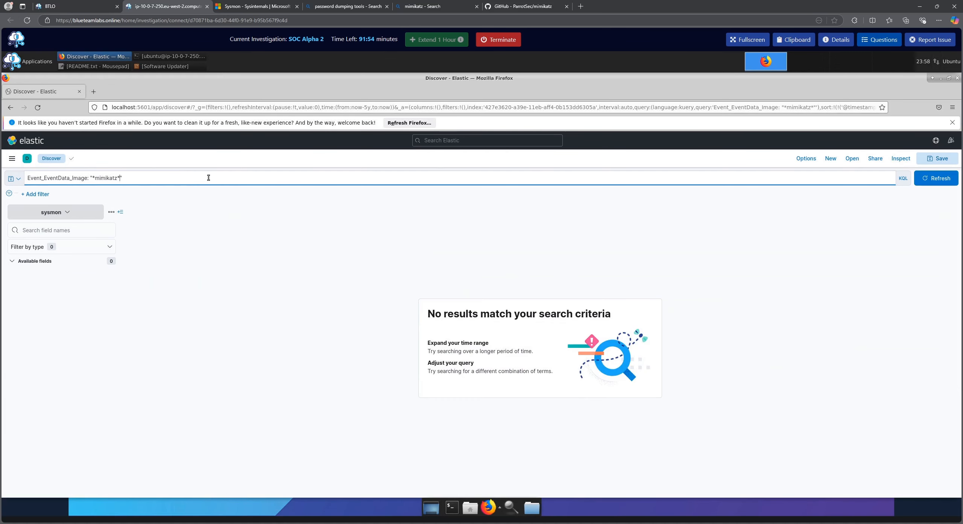
click(143, 177)
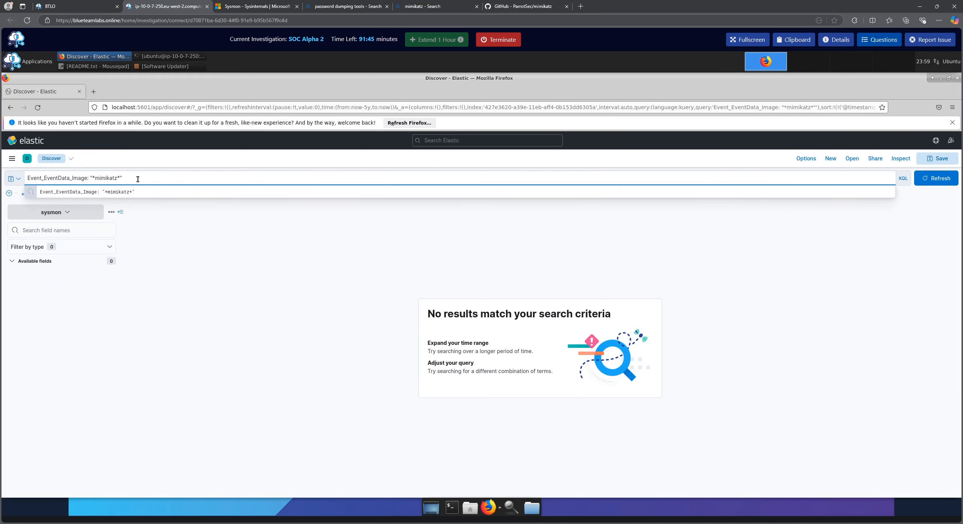
key(BackSpace)
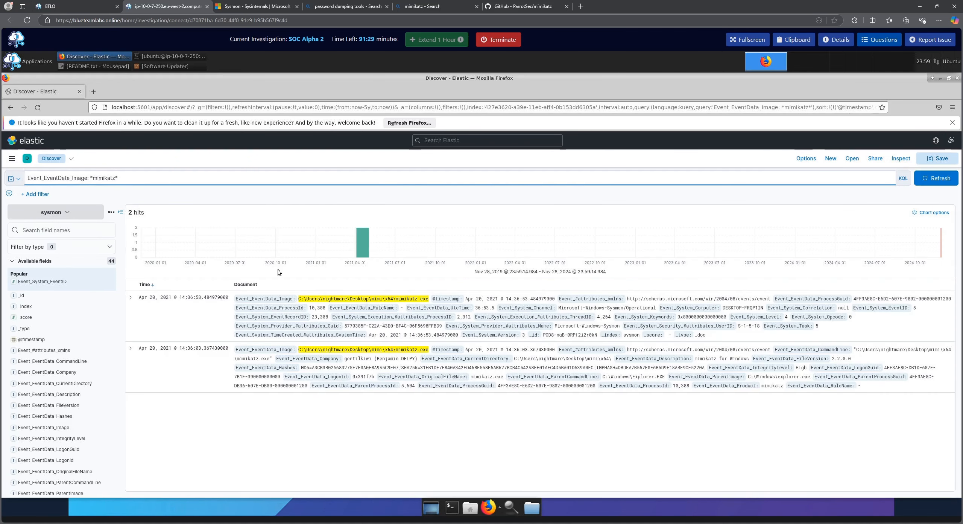
Step: Copy the MD5 and SHA256 text from the older mimikatz.exe event's hashes and search for it on VirusTotal in a new tab
click(311, 368)
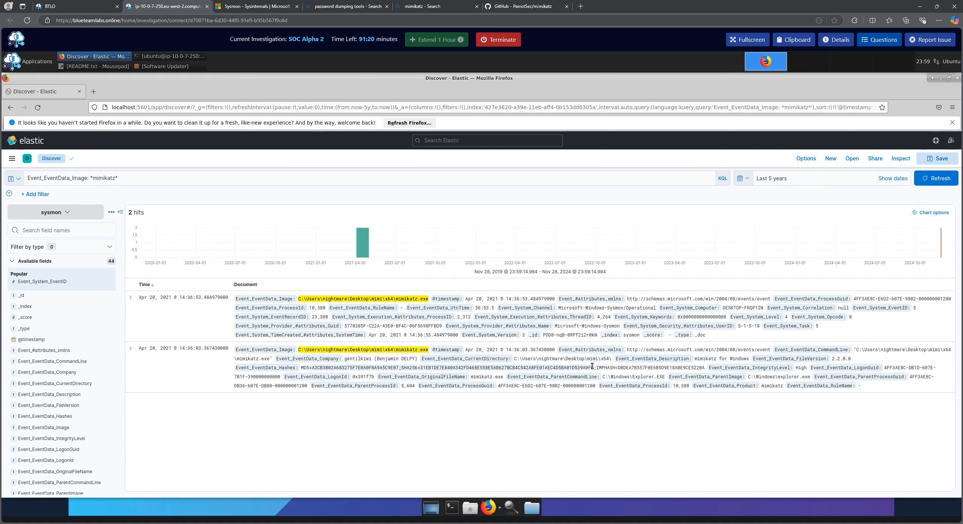
right_click(564, 368)
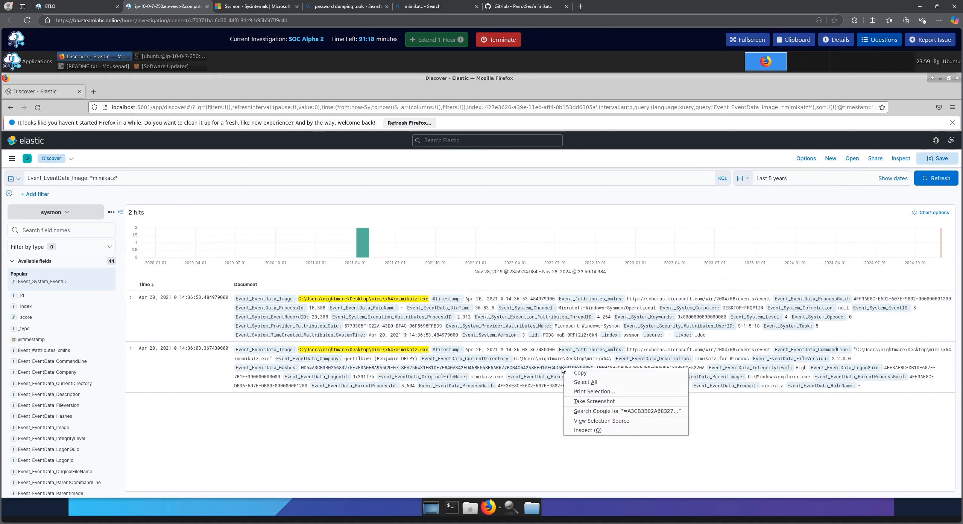
click(580, 372)
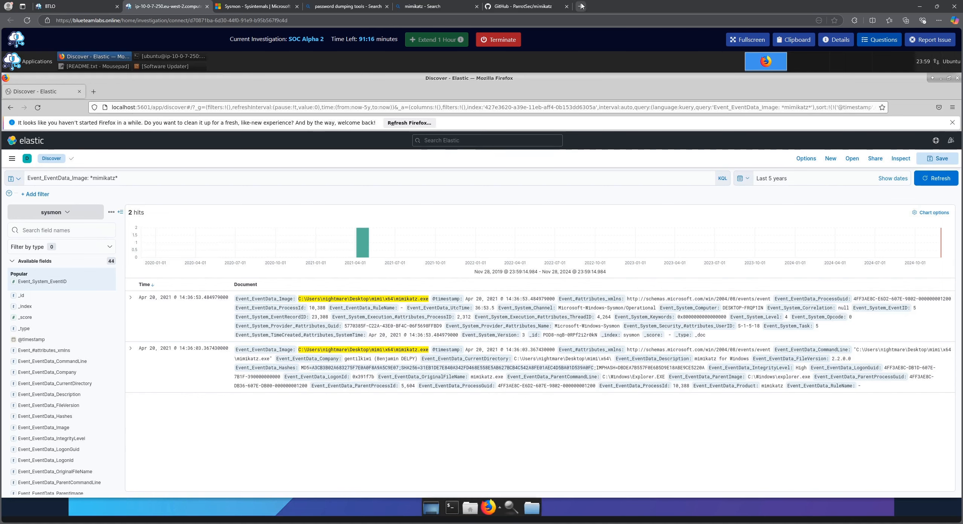
click(581, 6)
text(vi)
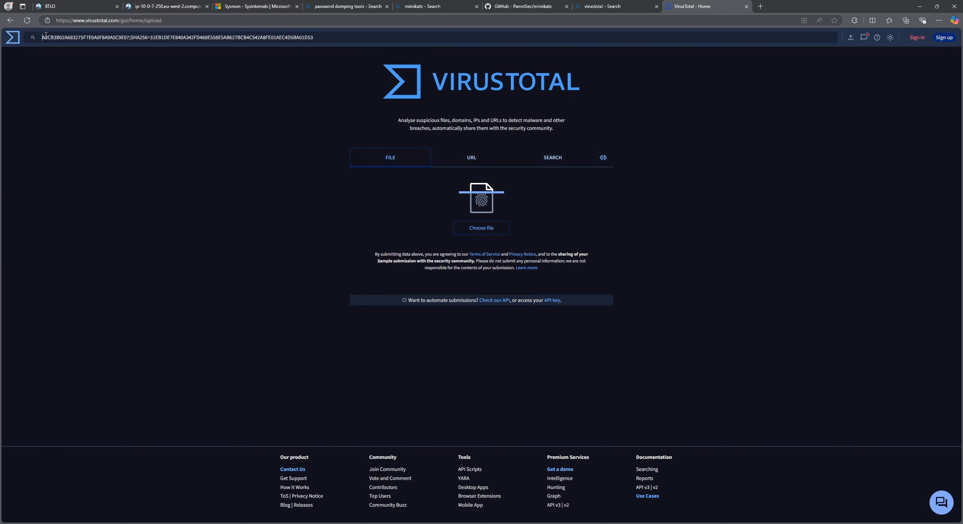
key(Return)
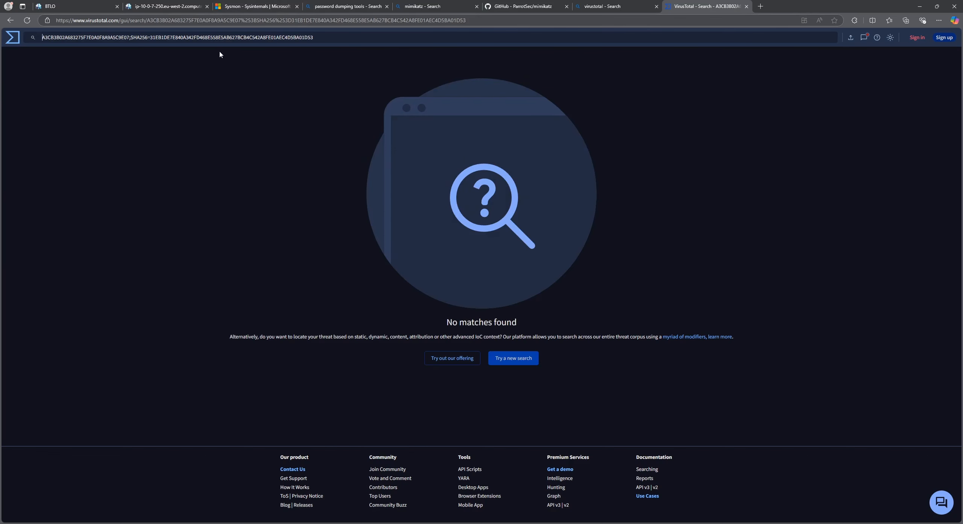
Step: Return to Kibana Discover, expand the older mimikatz.exe event, and copy its full Event_EventData_Image path
click(181, 6)
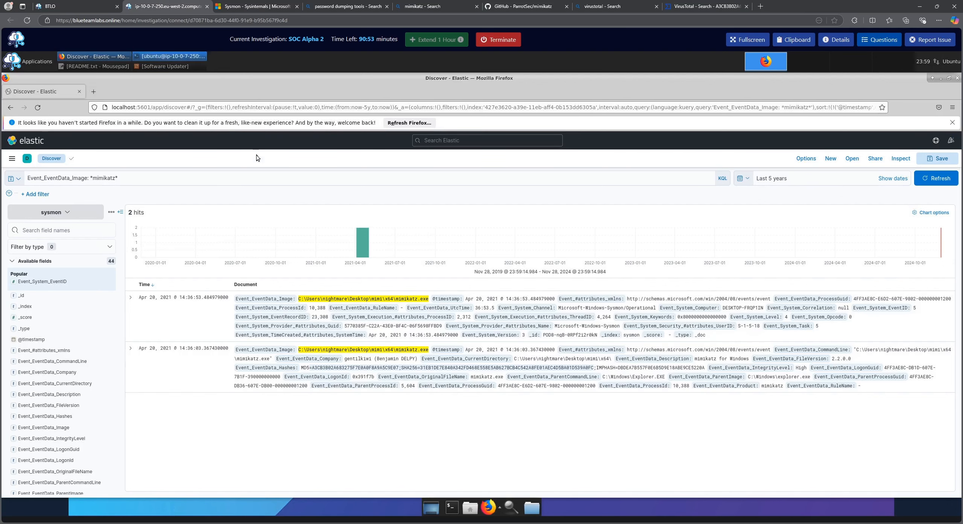
click(131, 347)
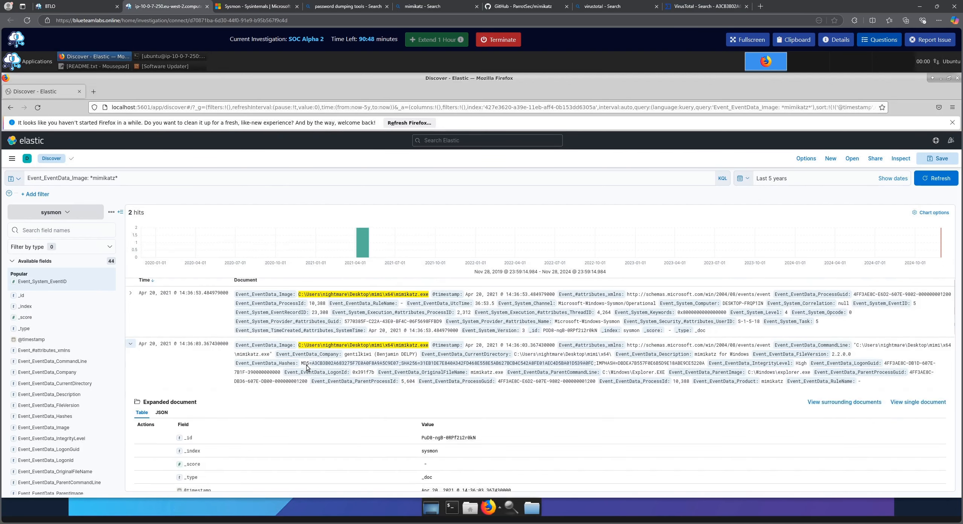
scroll(316, 301, down, 2)
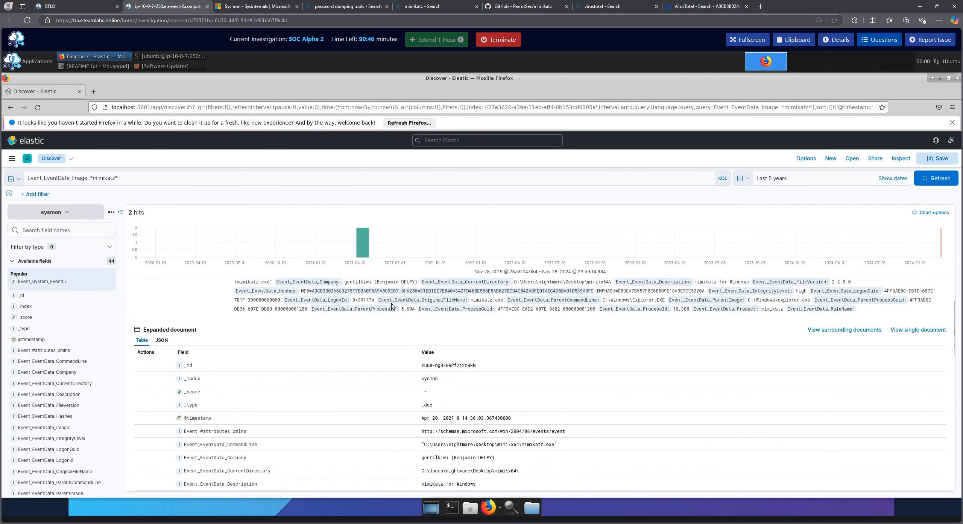
scroll(395, 320, down, 1)
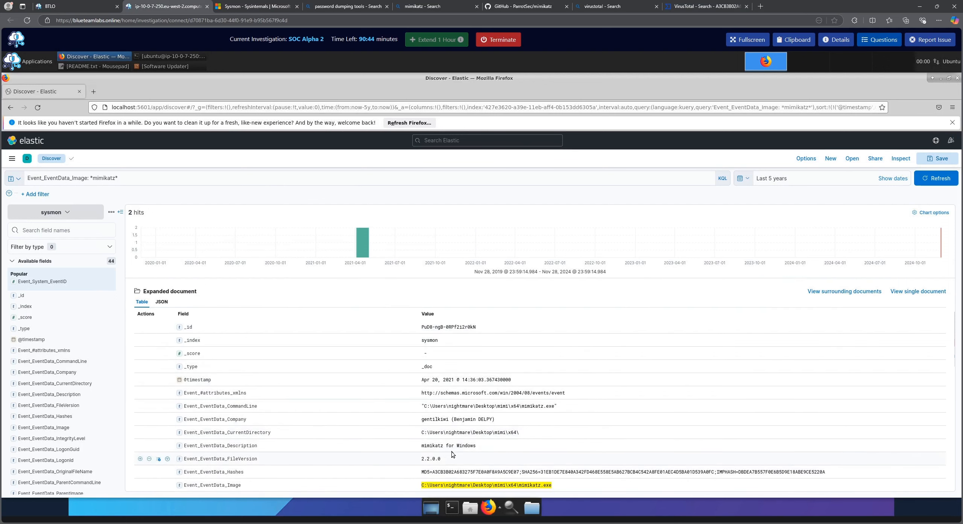
scroll(427, 445, down, 1)
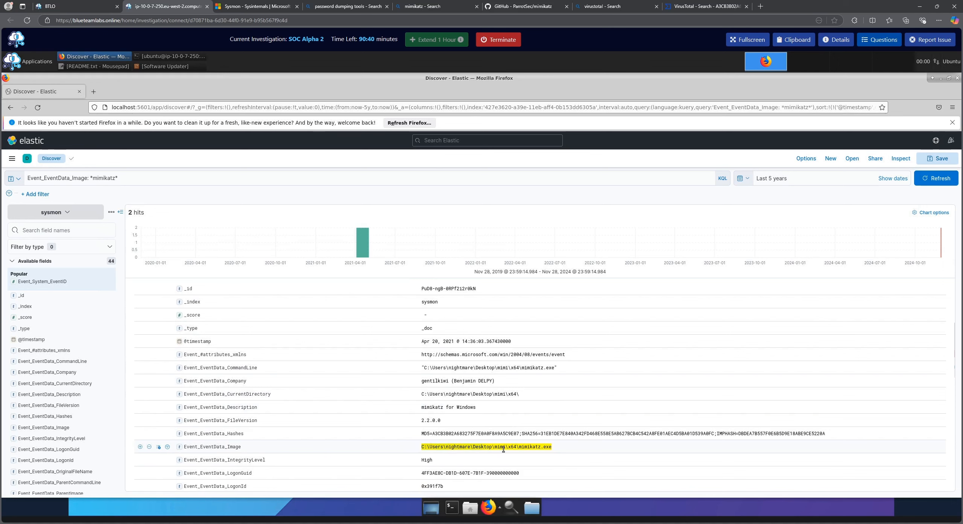
right_click(550, 449)
click(555, 453)
Step: Submit C:\Users\nightmare\Desktop\mimi\x64\mimikatz.exe as the Hunt 4 answer for the exe used for dumping passwords
click(880, 42)
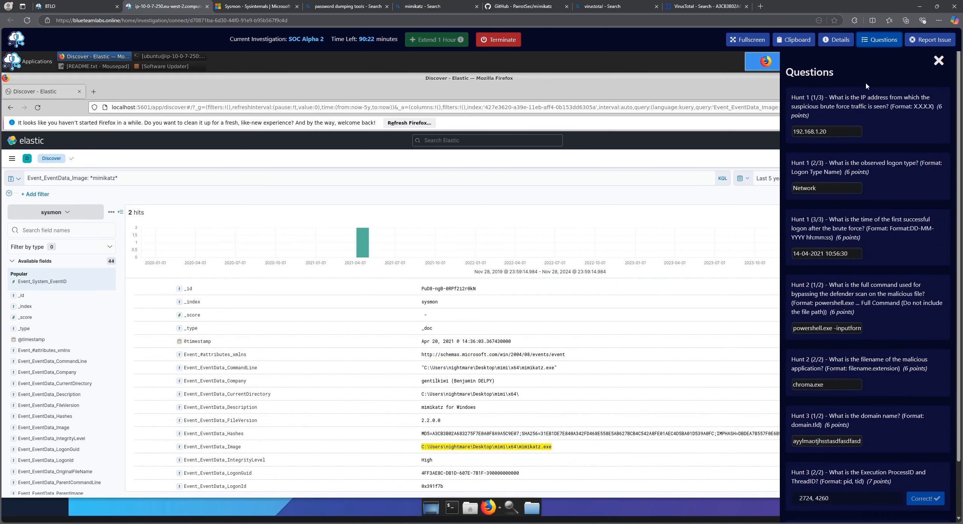
scroll(834, 351, down, 2)
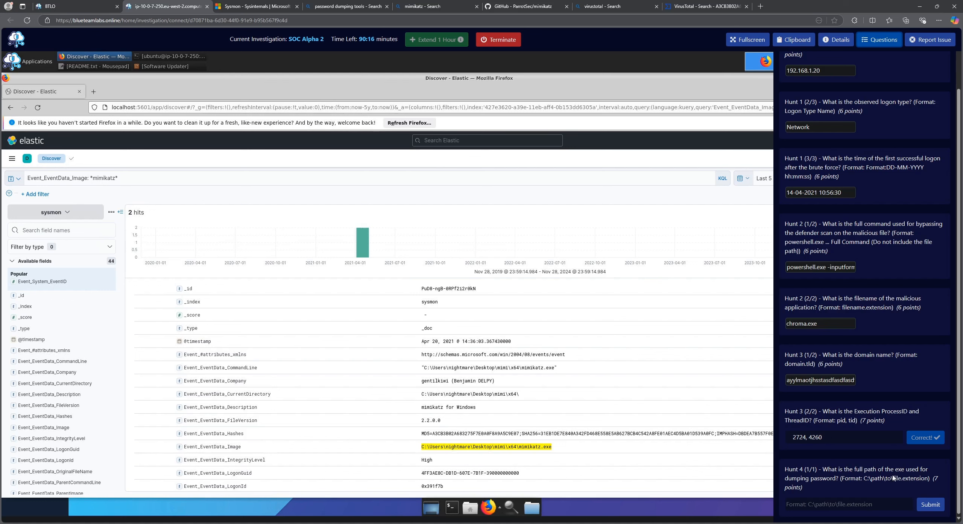
click(830, 499)
key(ctrl+v)
key(Return)
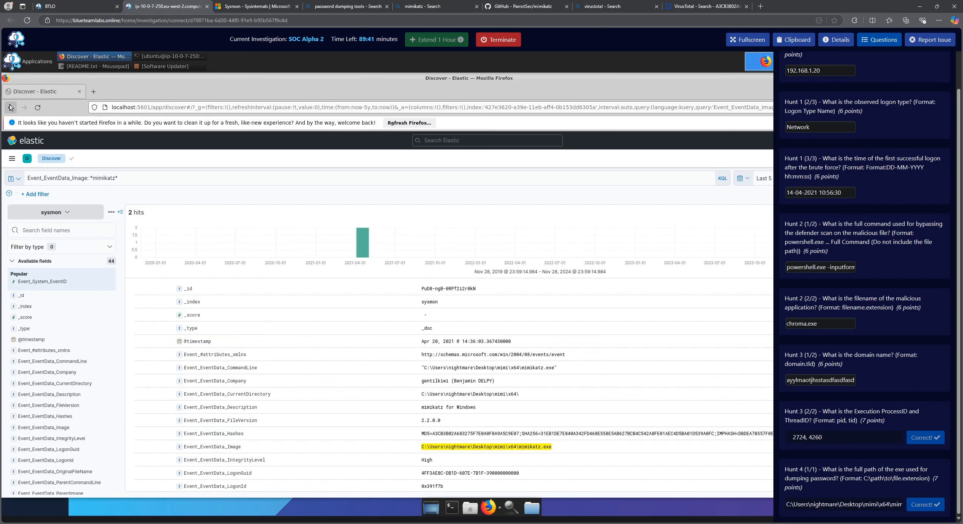
Step: Close the Firefox window showing Kibana and open README.txt from the lab desktop
drag(82, 91, 132, 120)
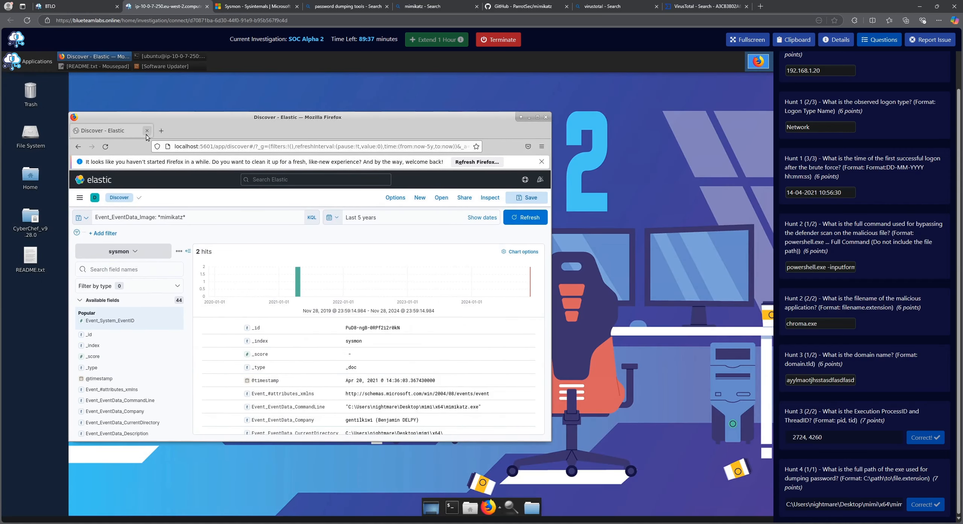
click(147, 134)
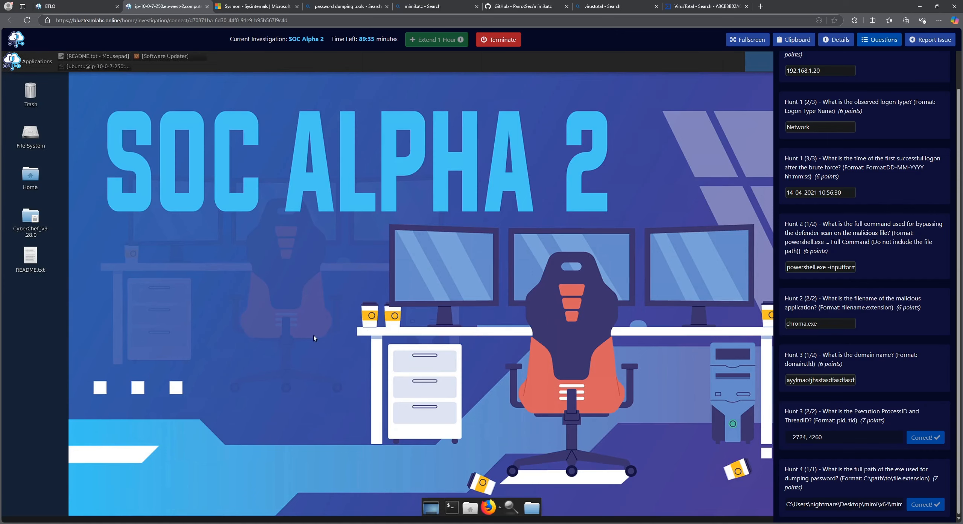
double_click(31, 258)
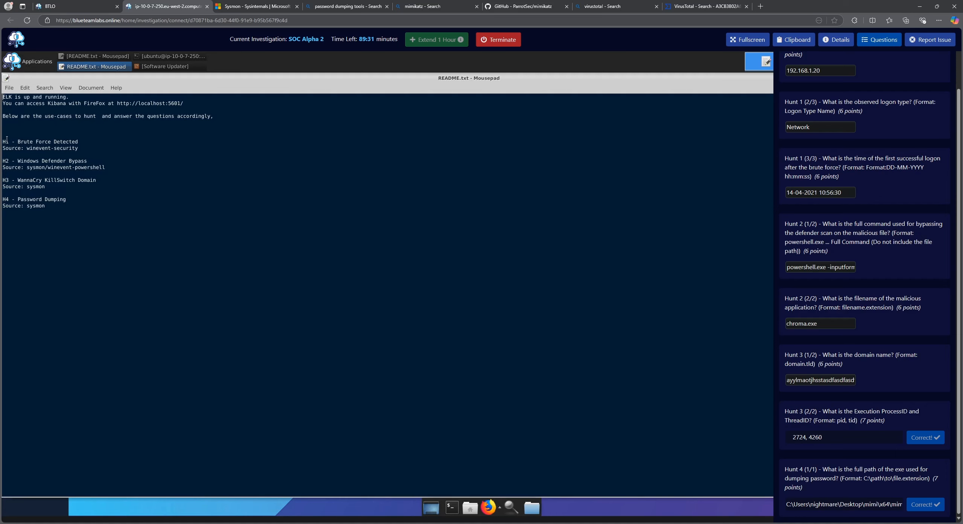
Step: Review the README's use-cases H1 to H4 and the log source given for each hunt
drag(45, 138, 84, 140)
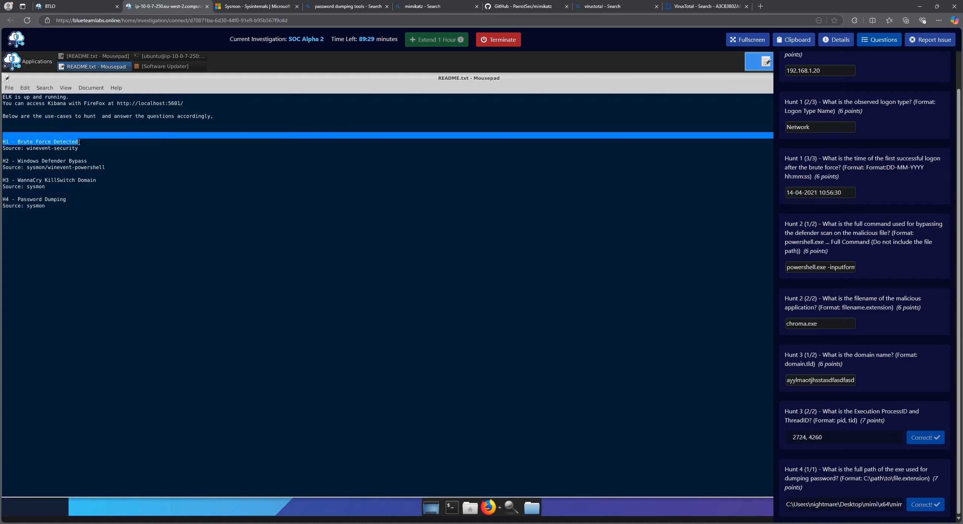
drag(24, 149, 75, 149)
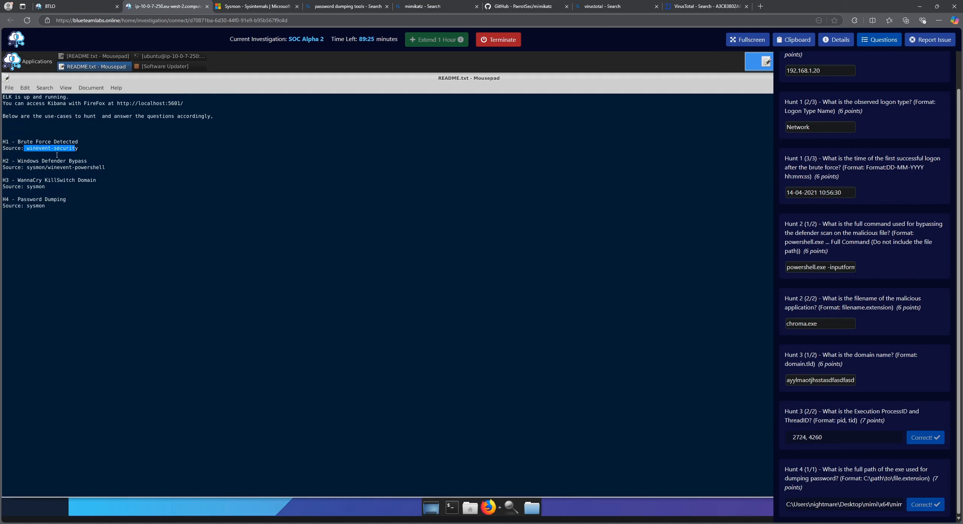
click(34, 158)
drag(27, 167, 47, 167)
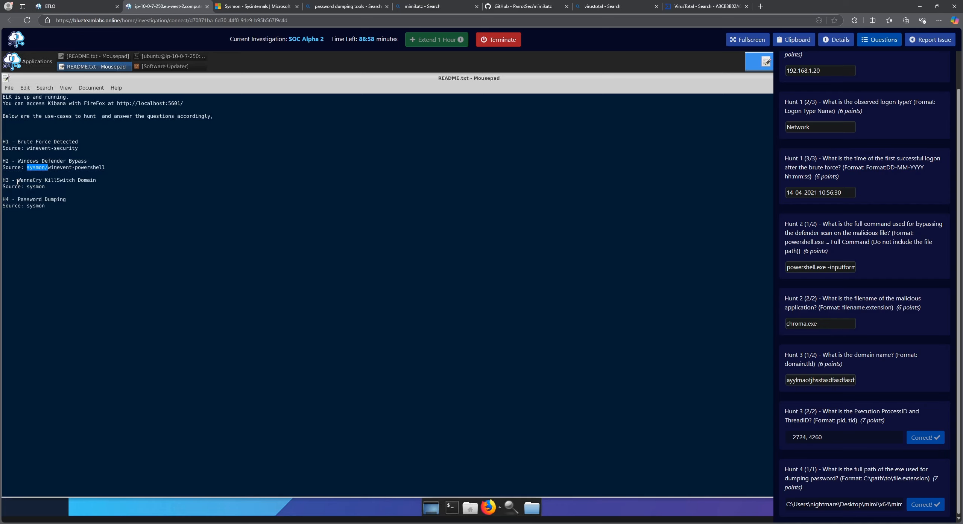
drag(18, 199, 65, 199)
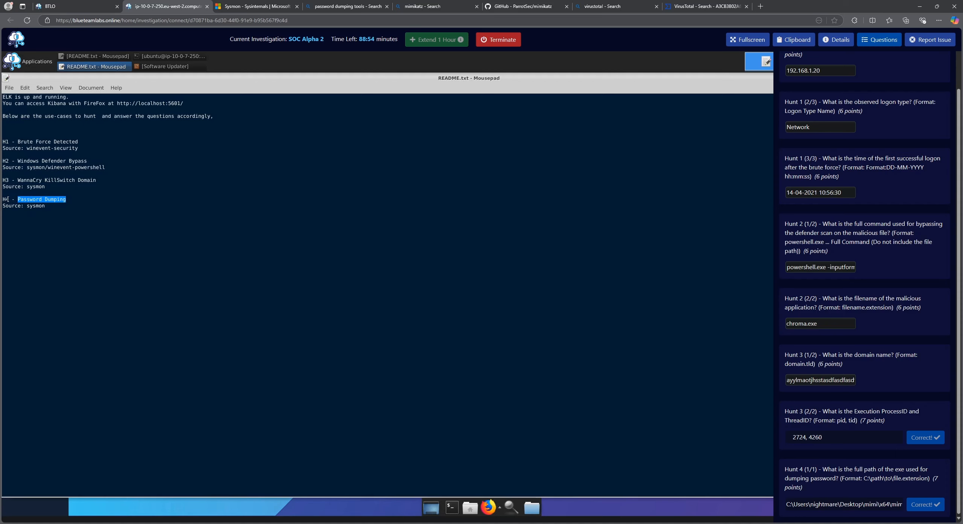
click(58, 209)
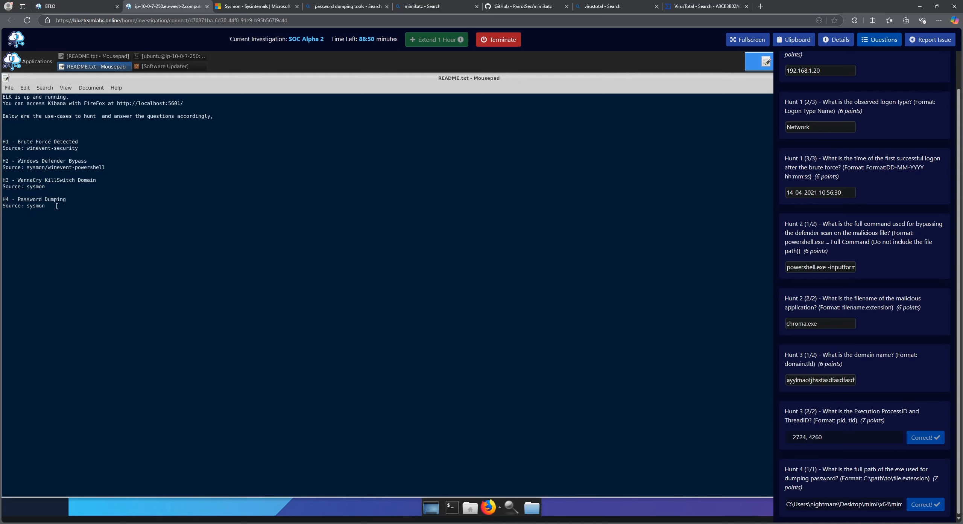